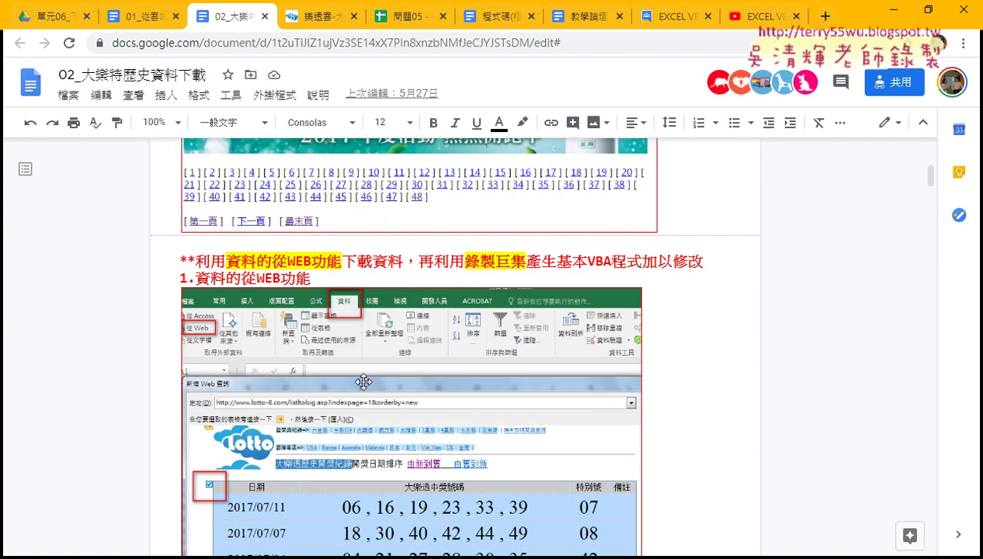
scroll(365, 383, up, 1)
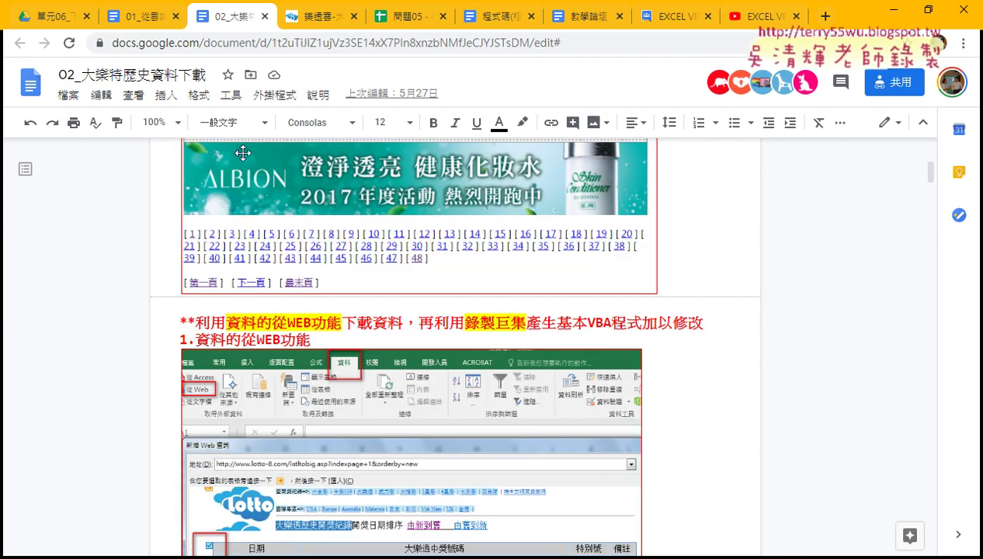
- Open the 02_大樂特歷史資料下載 document from the Drive lesson folder
click(48, 17)
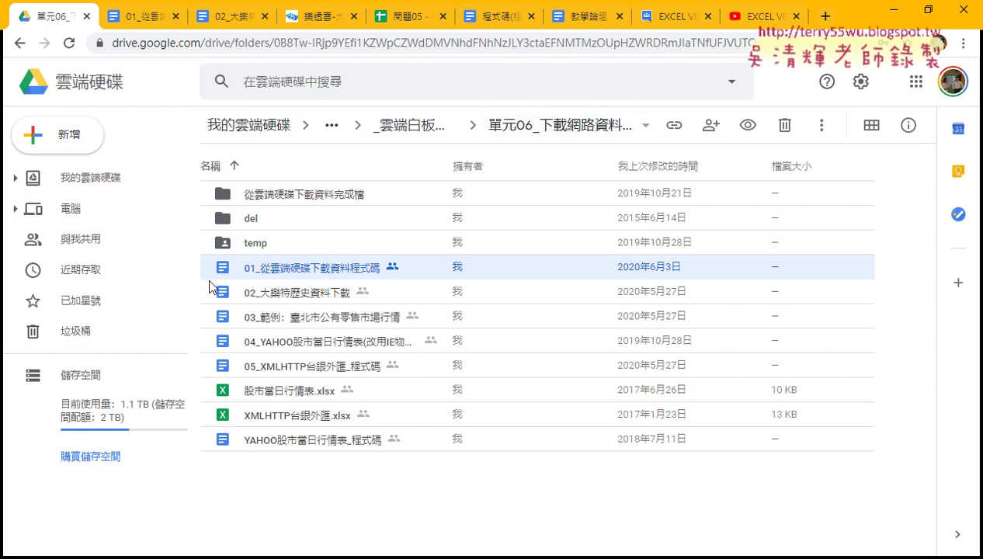
click(318, 299)
key(Return)
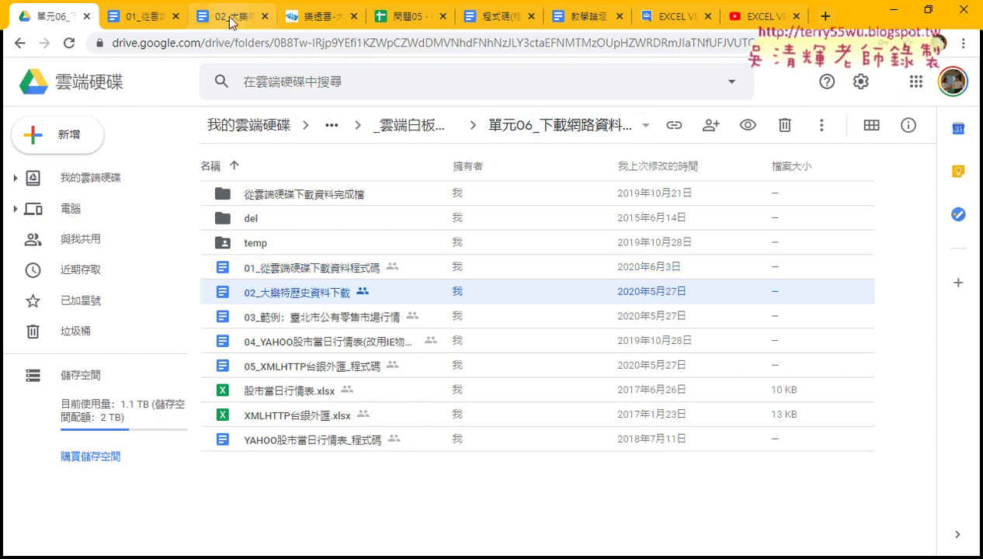
- Review the single-page download macro in the 程式碼 section, then minimize Chrome to reveal Excel
scroll(313, 268, up, 1)
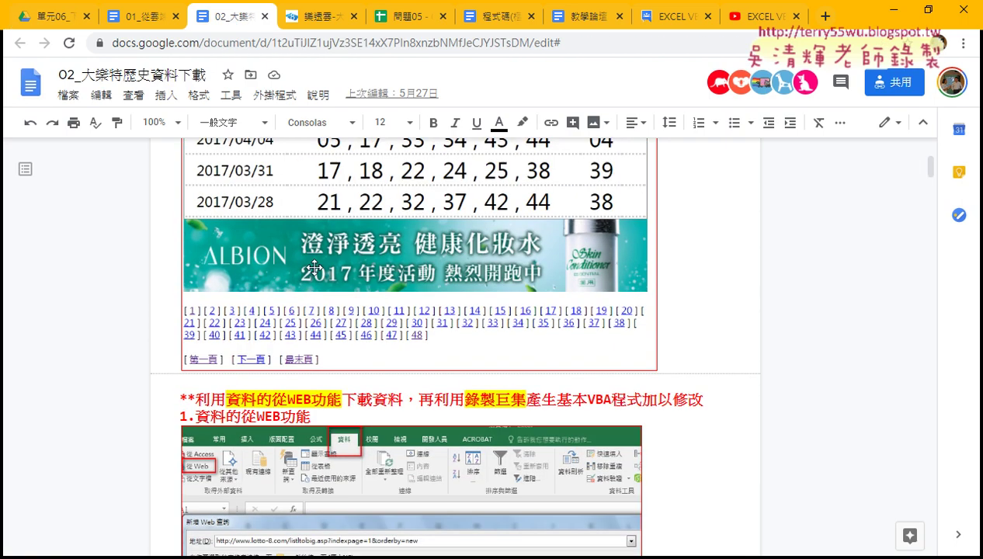
scroll(314, 268, up, 1)
scroll(313, 268, up, 1)
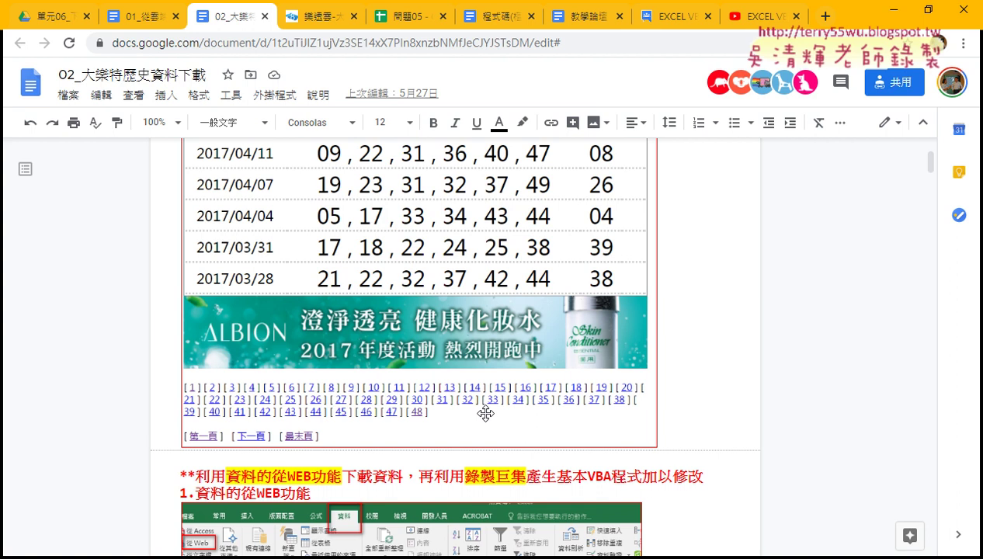
scroll(506, 416, down, 2)
scroll(506, 417, down, 2)
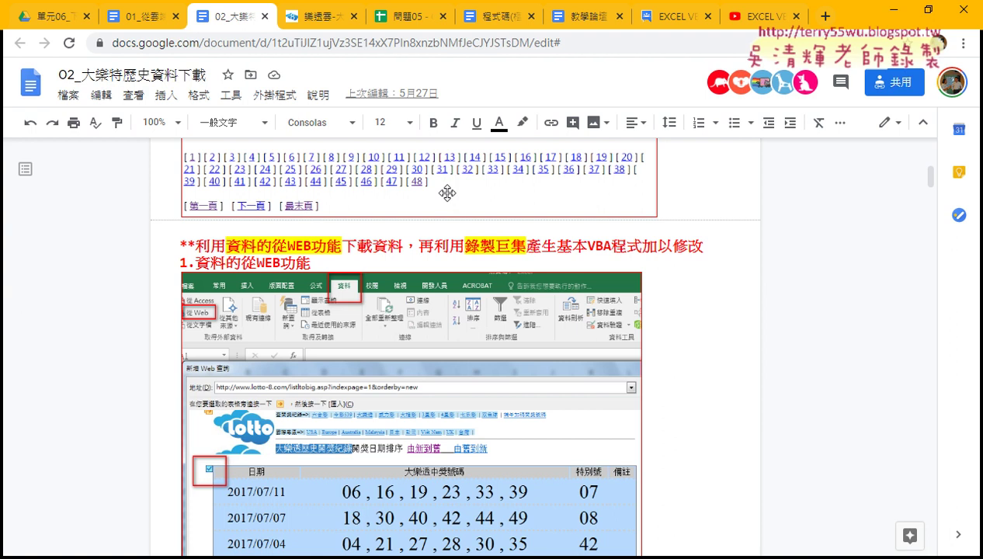
scroll(447, 193, down, 5)
scroll(447, 192, down, 3)
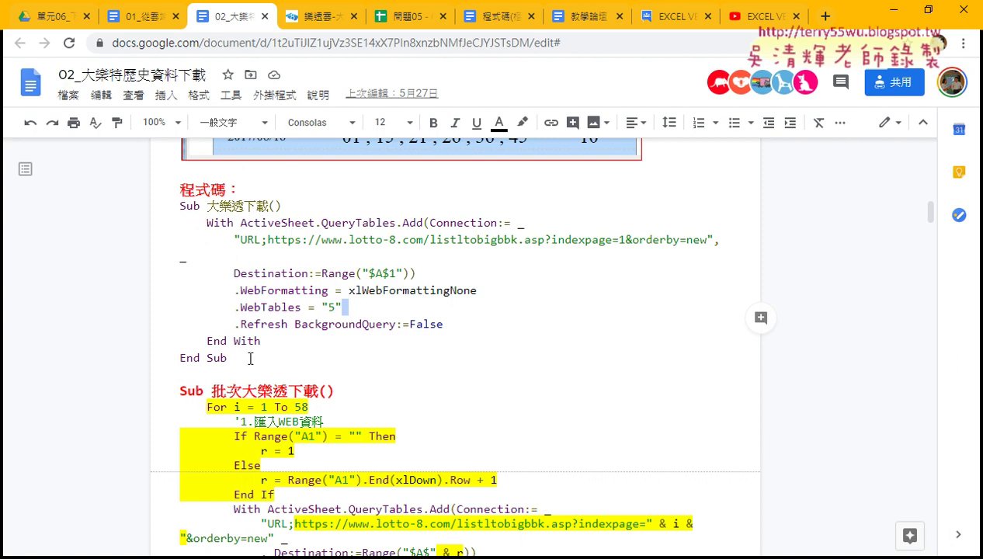
mouse_move(249, 358)
mouse_down()
mouse_move(167, 205)
mouse_move(268, 205)
mouse_up()
click(268, 223)
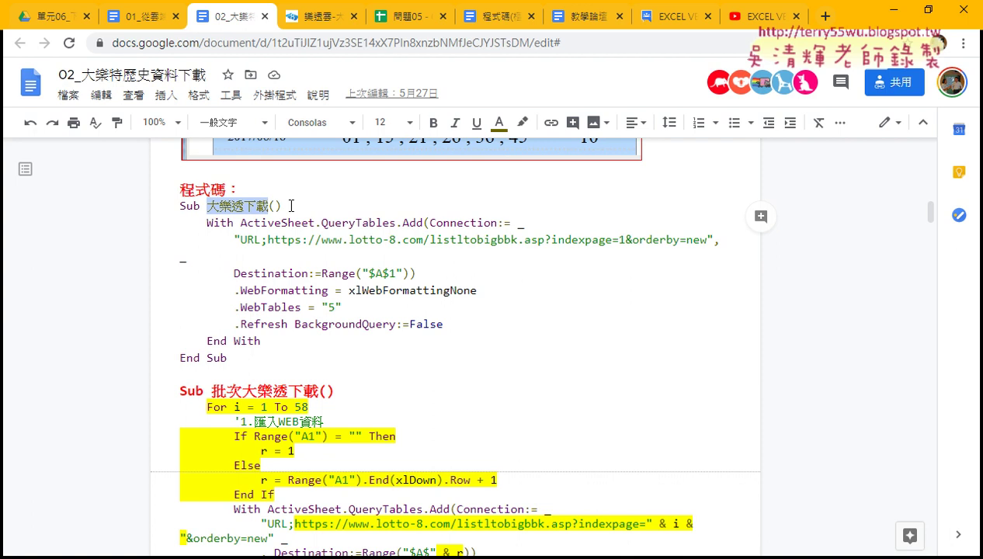
click(891, 11)
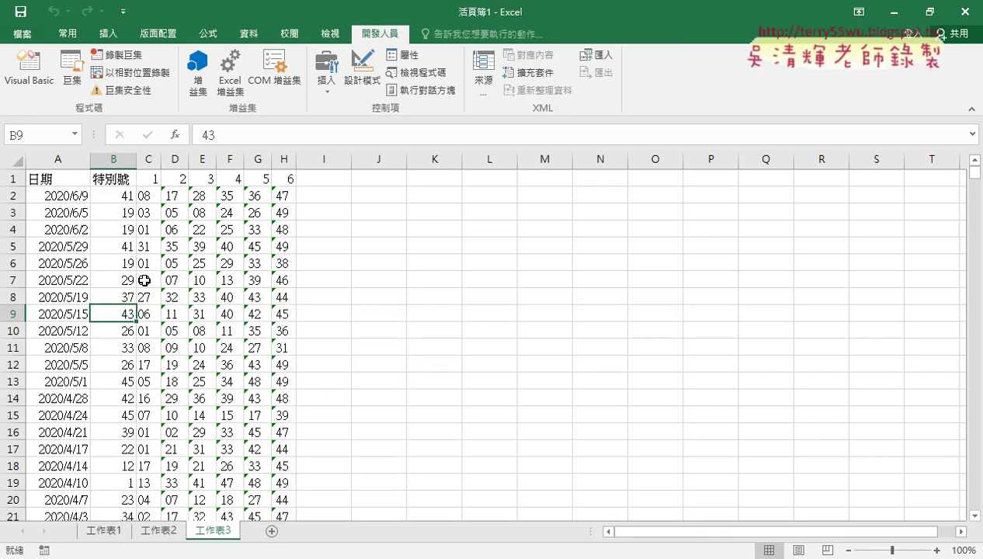
- Add blank sheet 工作表4 and bring up Sub 大樂透下載 in the VBA Editor
click(269, 531)
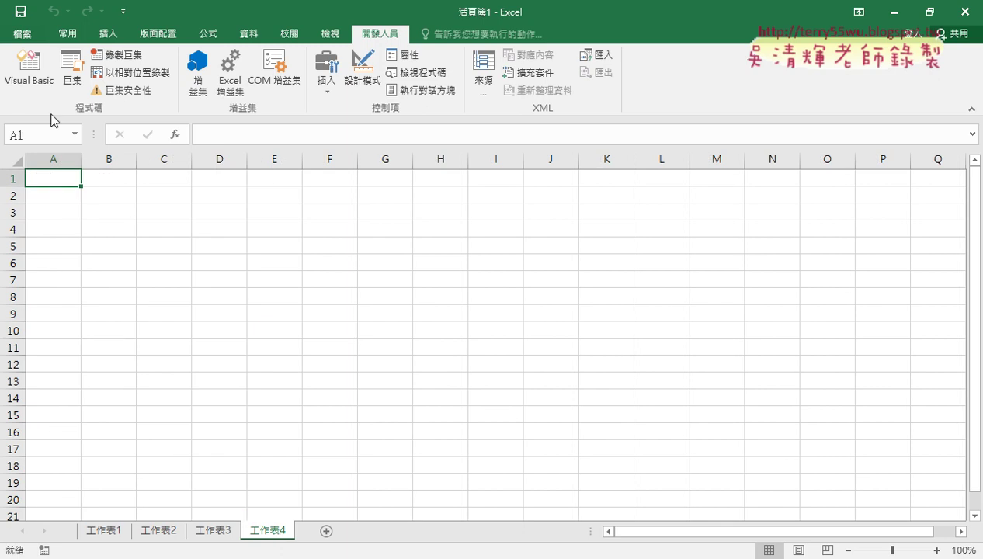
click(30, 72)
scroll(452, 267, down, 7)
scroll(452, 267, down, 3)
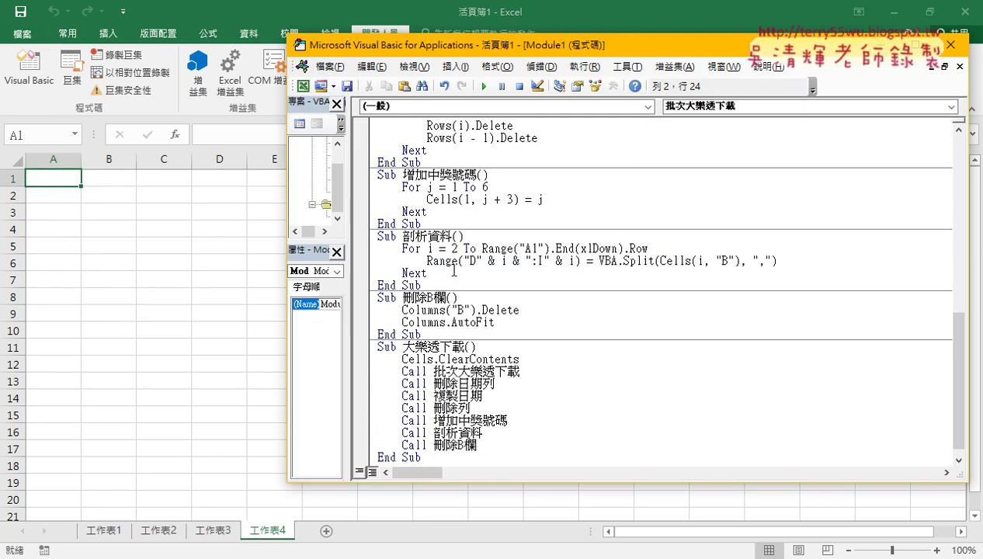
click(455, 381)
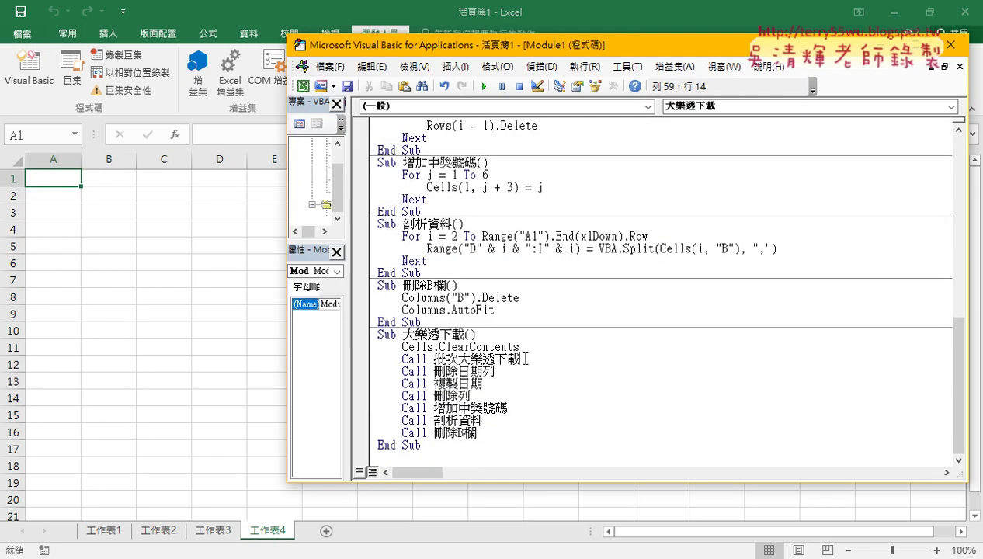
- Highlight the Call 批次大樂透下載 line, then go back to the lottery data on 工作表2
drag(517, 359, 352, 359)
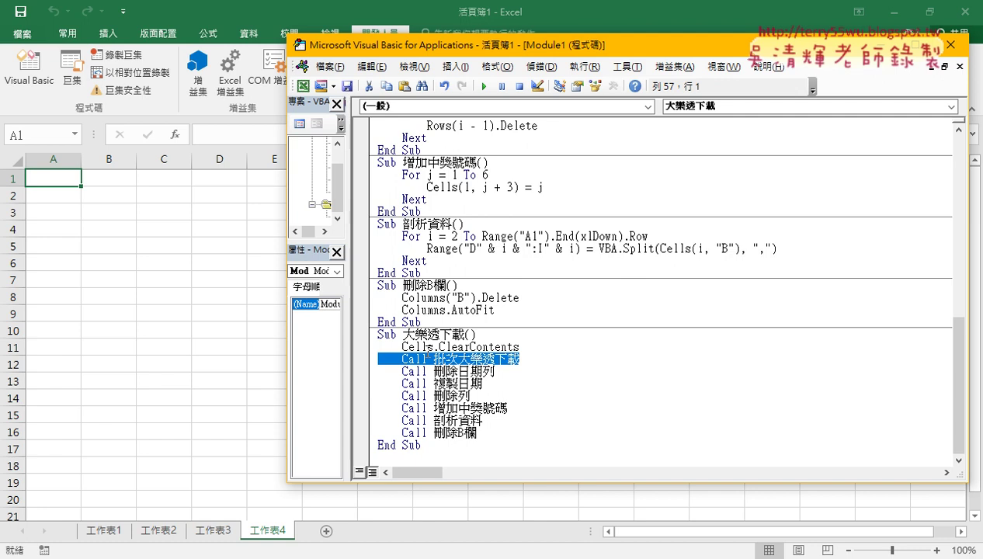
click(212, 531)
click(164, 531)
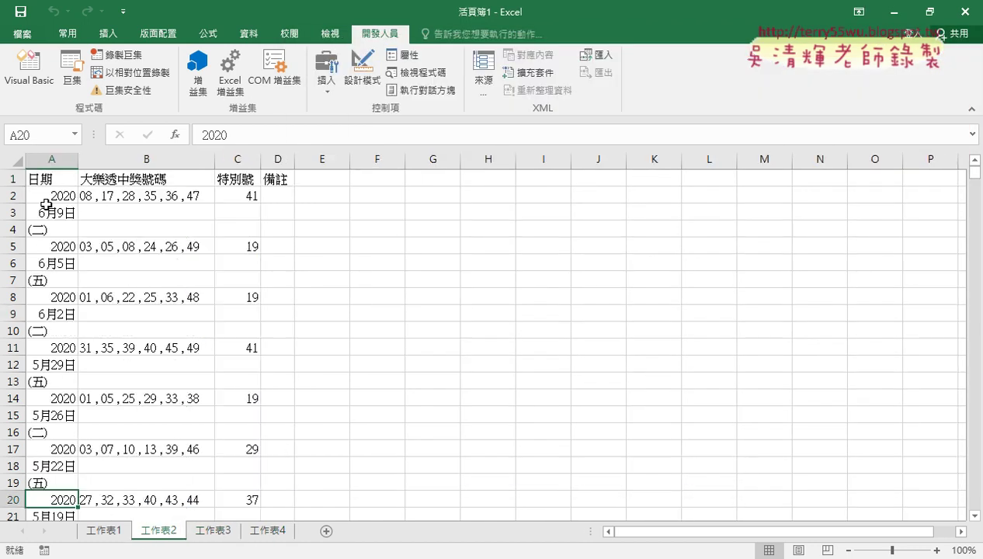
- Inspect how each draw spans three rows, comparing the year in A2 with the date in A3
drag(14, 212, 14, 229)
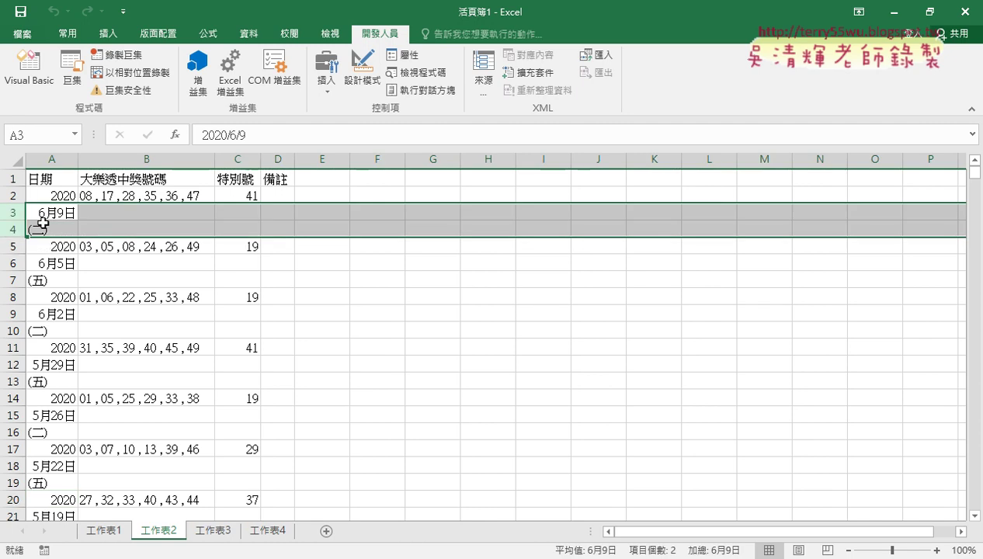
click(44, 215)
click(58, 195)
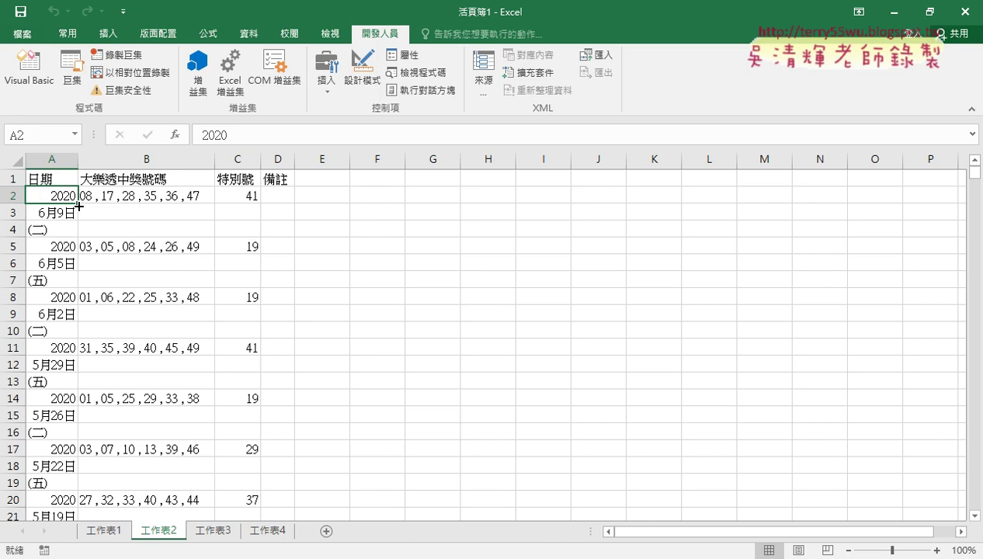
click(61, 214)
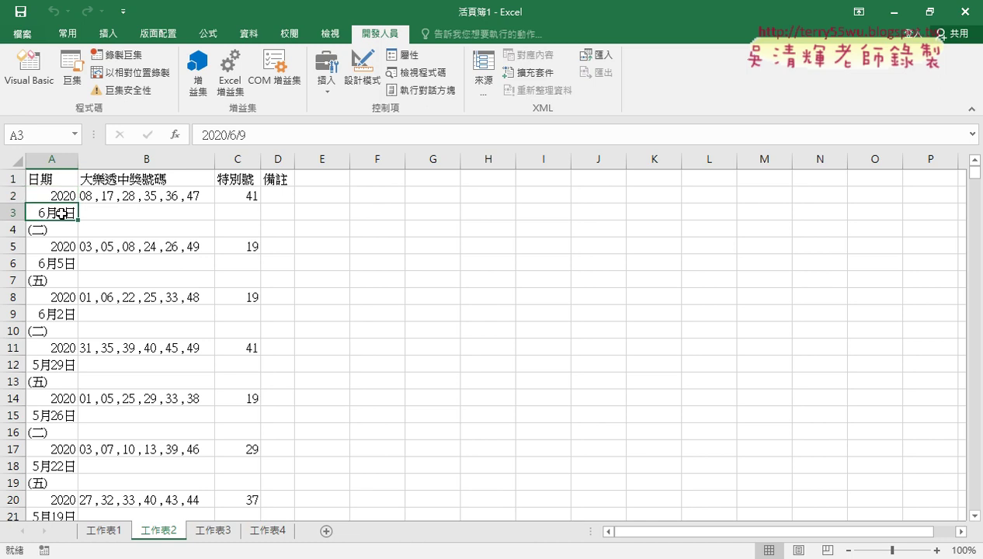
click(58, 195)
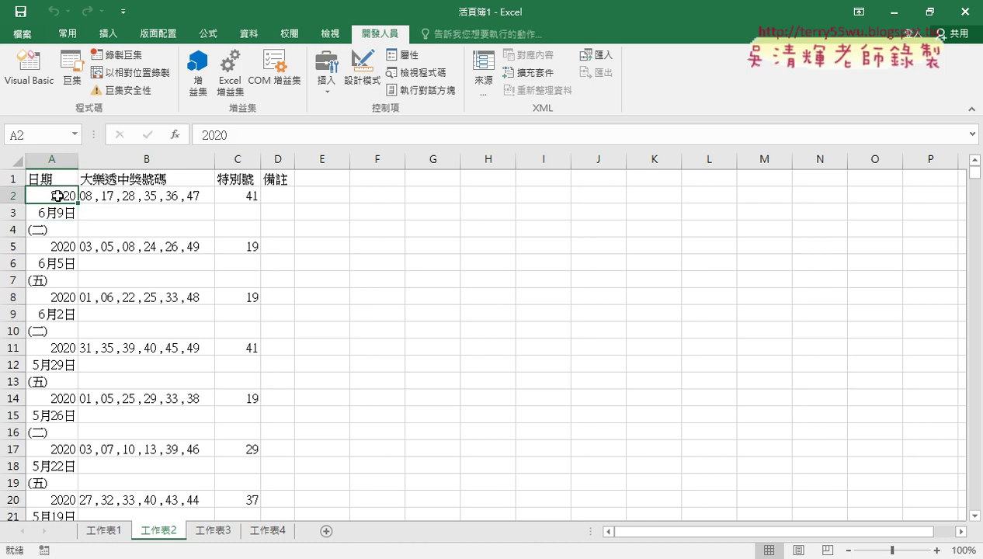
drag(14, 211, 77, 232)
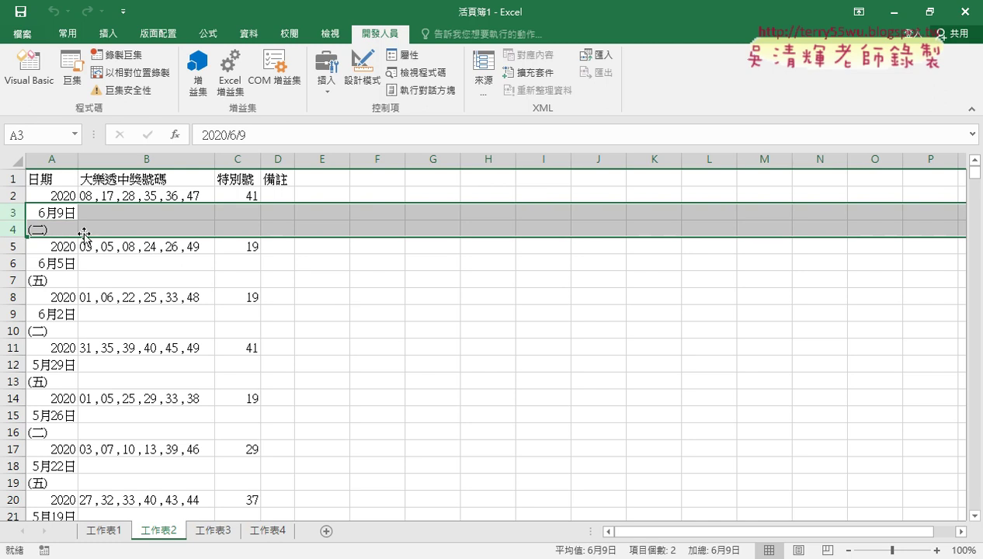
drag(14, 262, 93, 283)
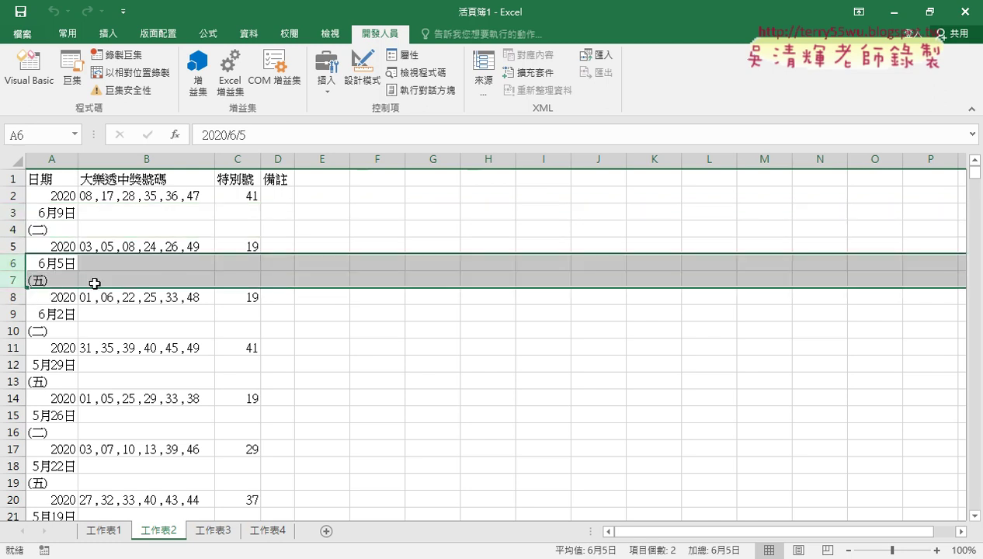
- Examine the winning numbers in column B and the target range D2:I2, then open Module1
click(132, 197)
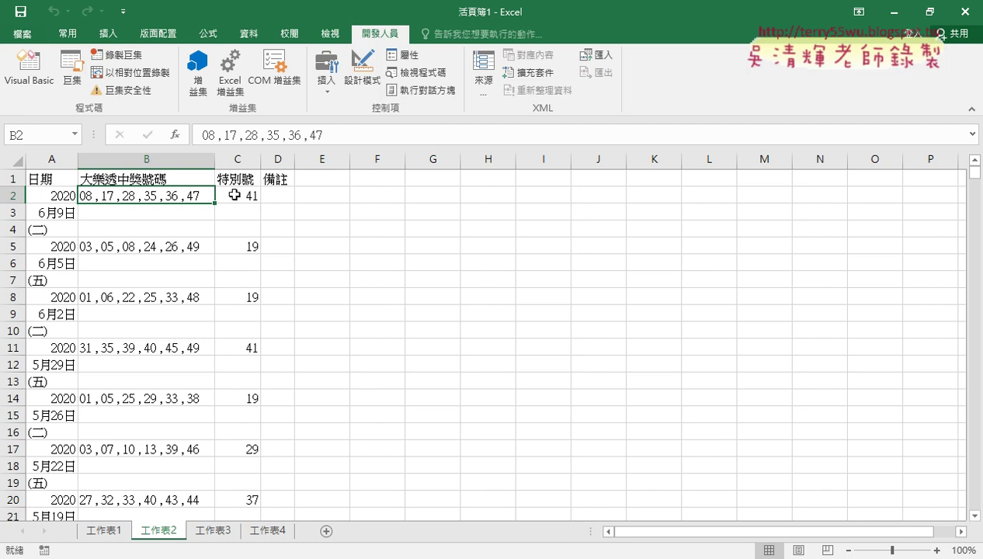
drag(281, 200, 536, 196)
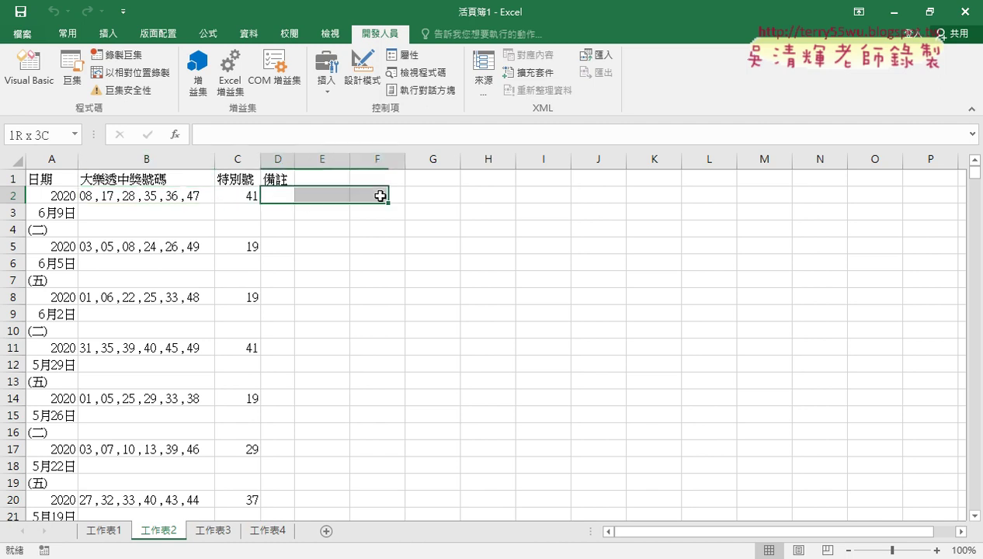
click(129, 160)
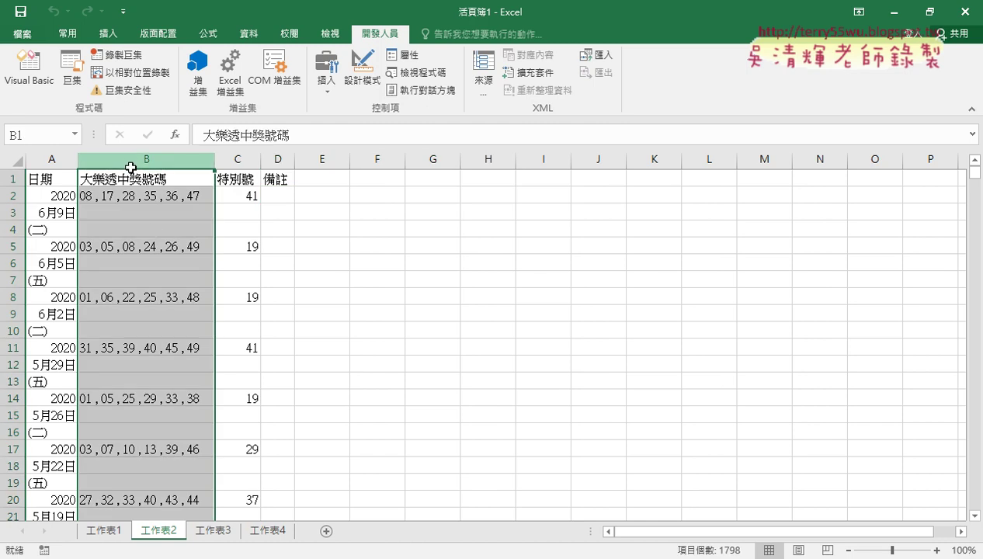
click(129, 206)
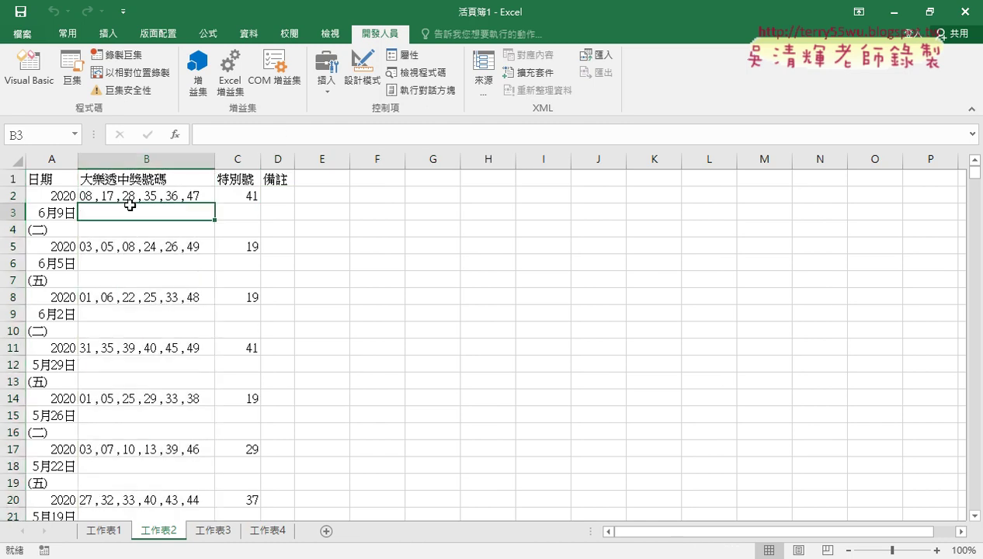
click(36, 85)
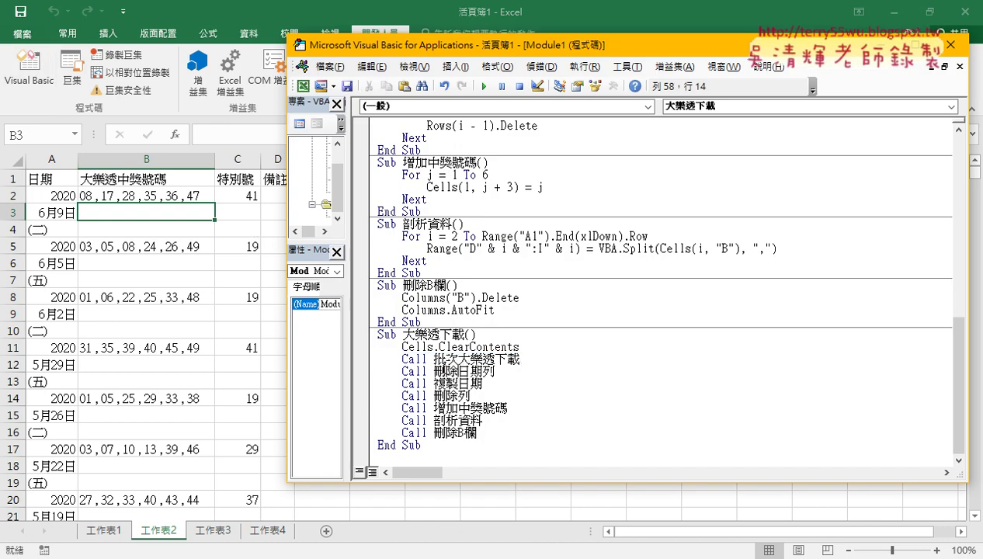
- With 工作表4 active, put breakpoints on all seven Call lines, 批次大樂透下載 through 刪除B欄
click(273, 531)
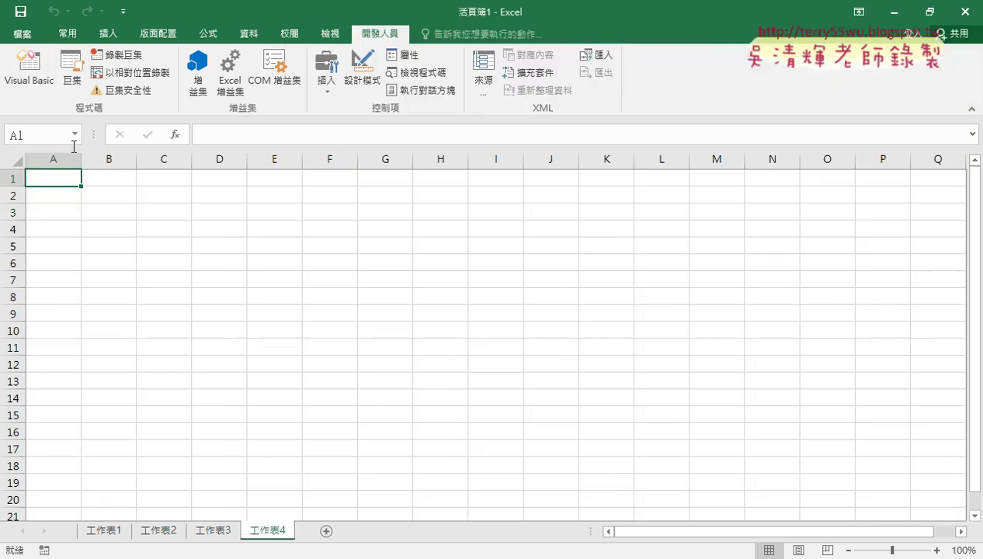
click(28, 68)
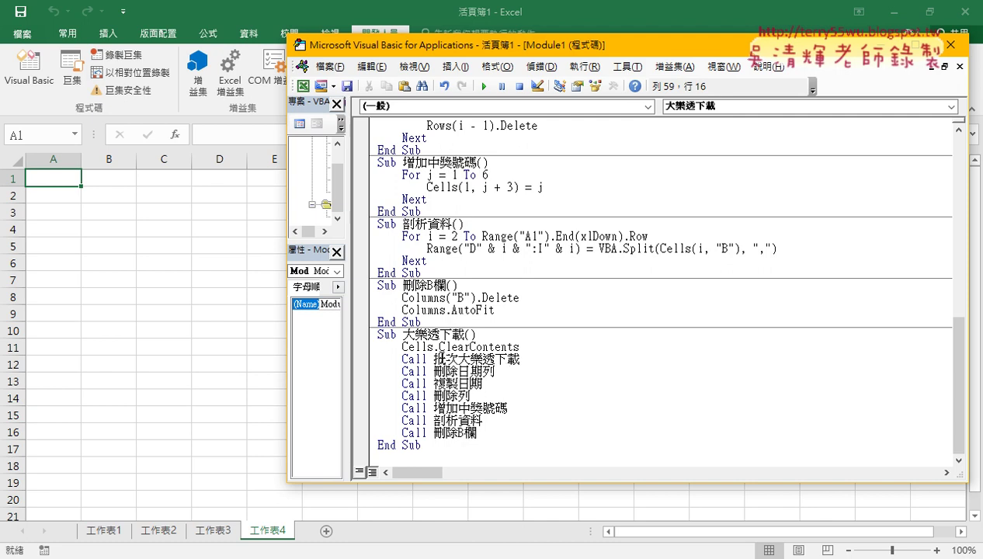
click(360, 359)
click(362, 371)
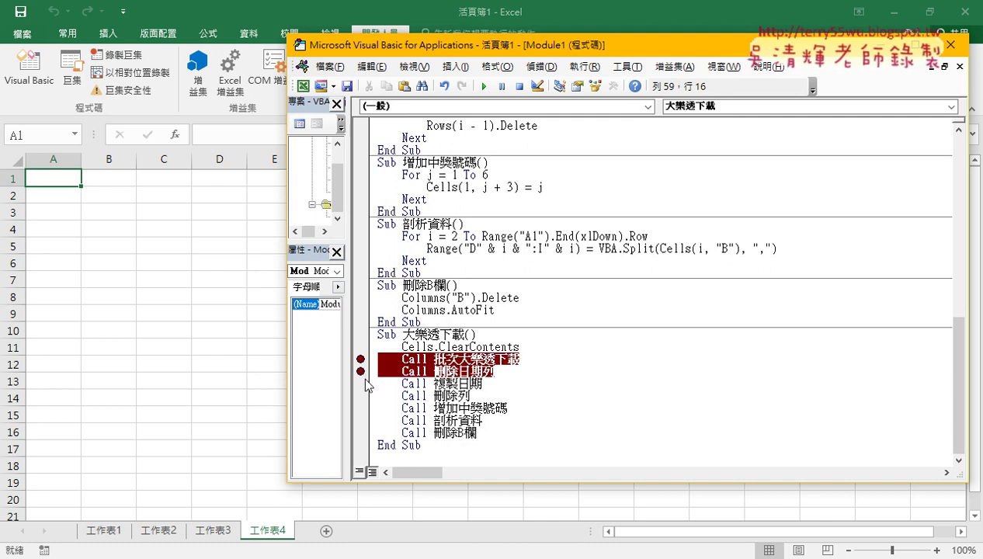
click(361, 384)
click(361, 395)
click(362, 408)
click(361, 420)
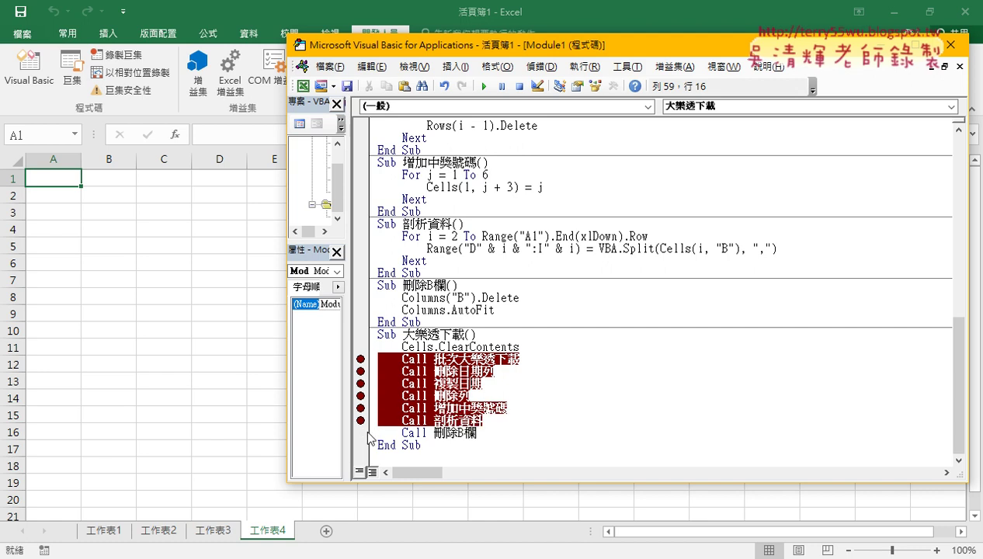
click(361, 433)
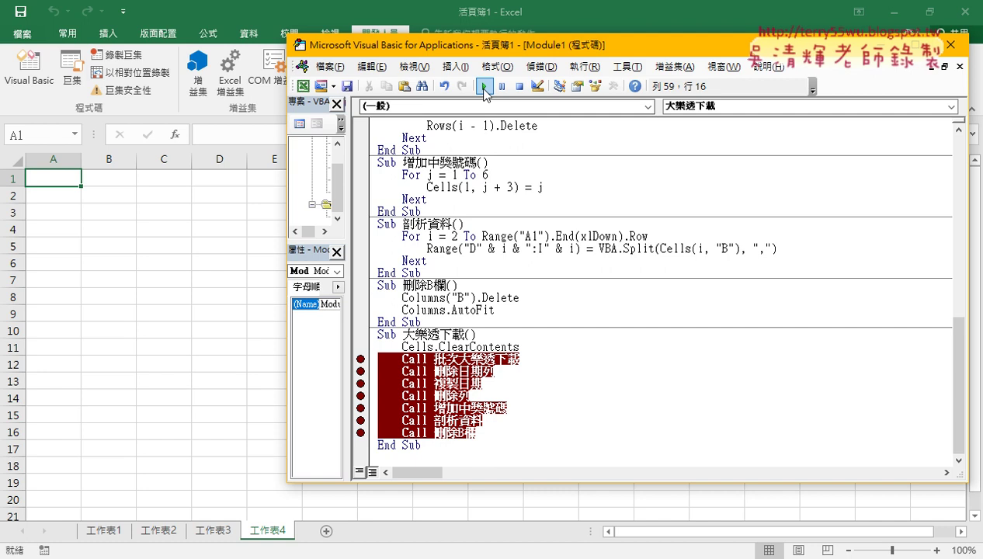
- Run 大樂透下載 through Call 批次大樂透下載 to import the draws, then check the row-1 headers
click(483, 86)
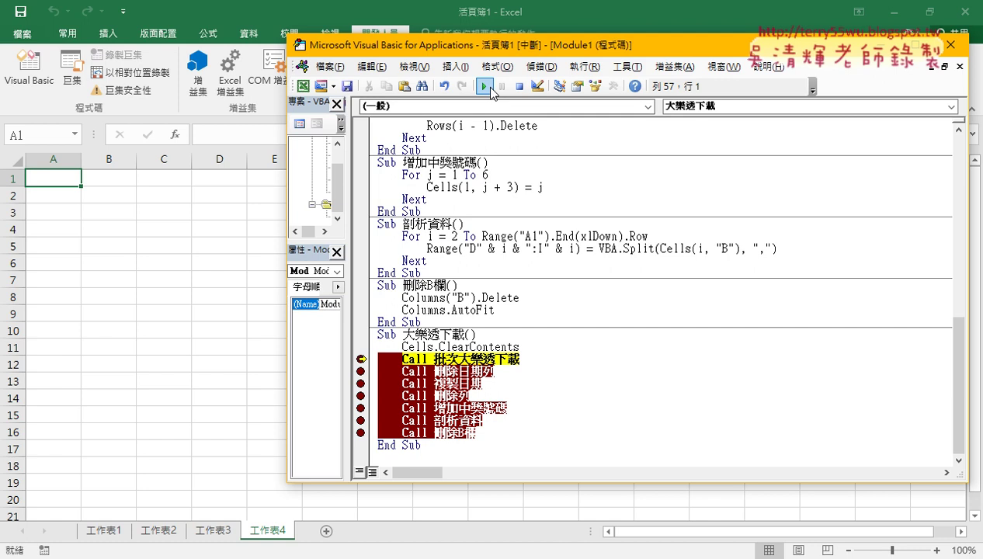
click(484, 86)
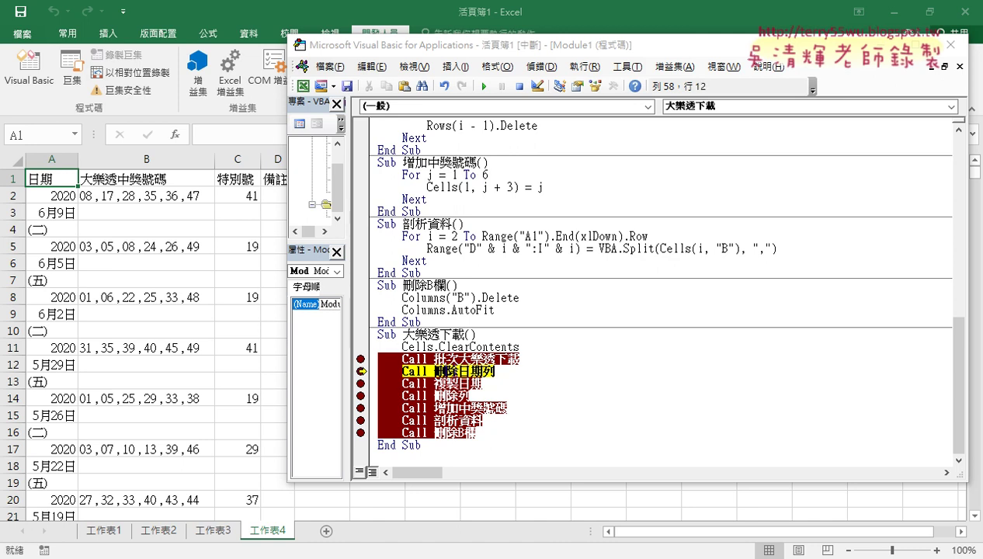
drag(501, 371, 371, 374)
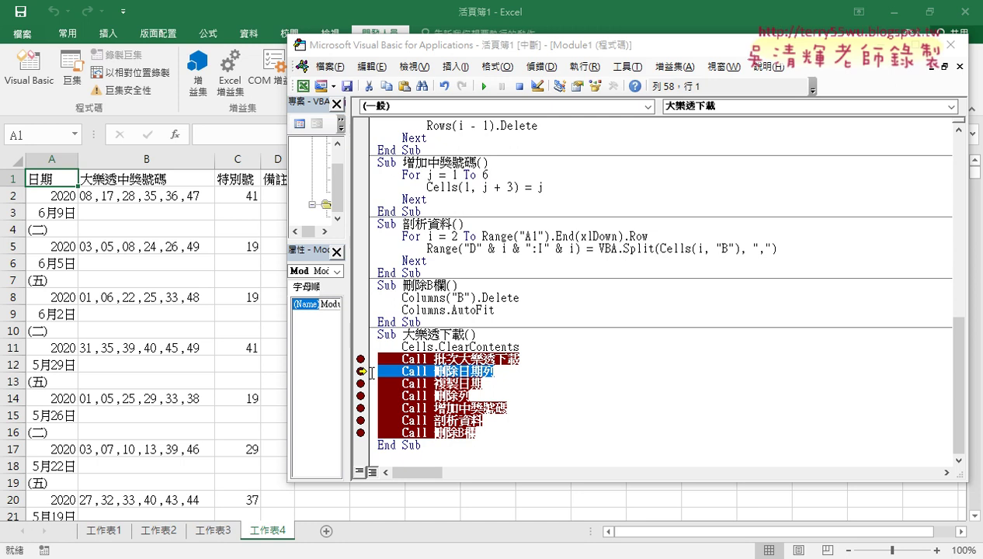
drag(49, 176, 272, 179)
click(45, 180)
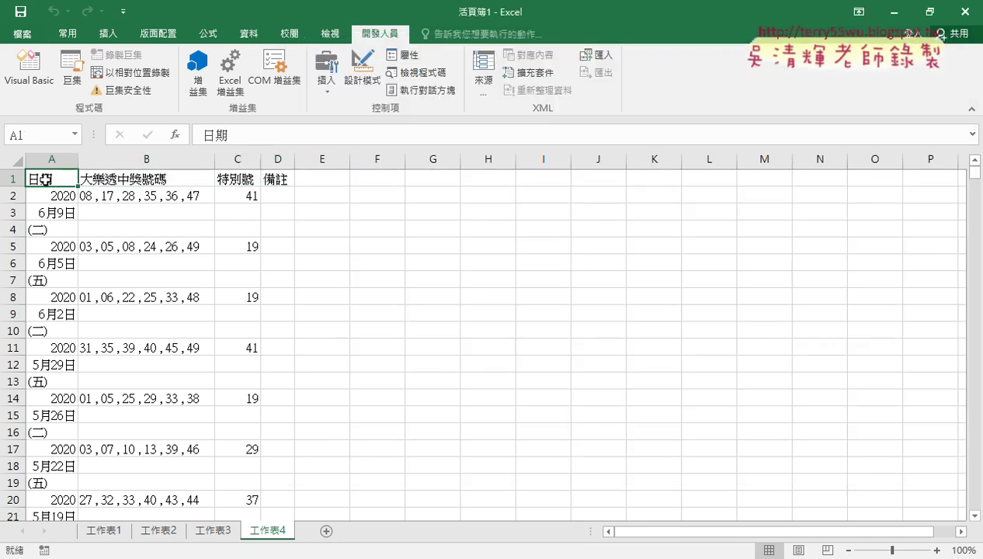
- Search 工作表4 for 日期, finding repeated headers at A92, A183 and A274, then return to the code
key(ctrl+c)
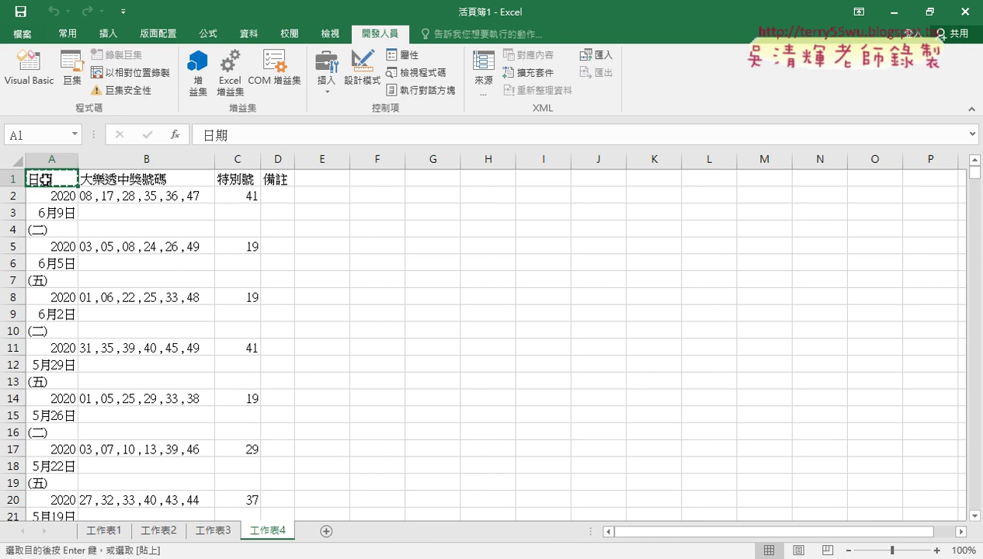
key(ctrl+f)
key(ctrl+v)
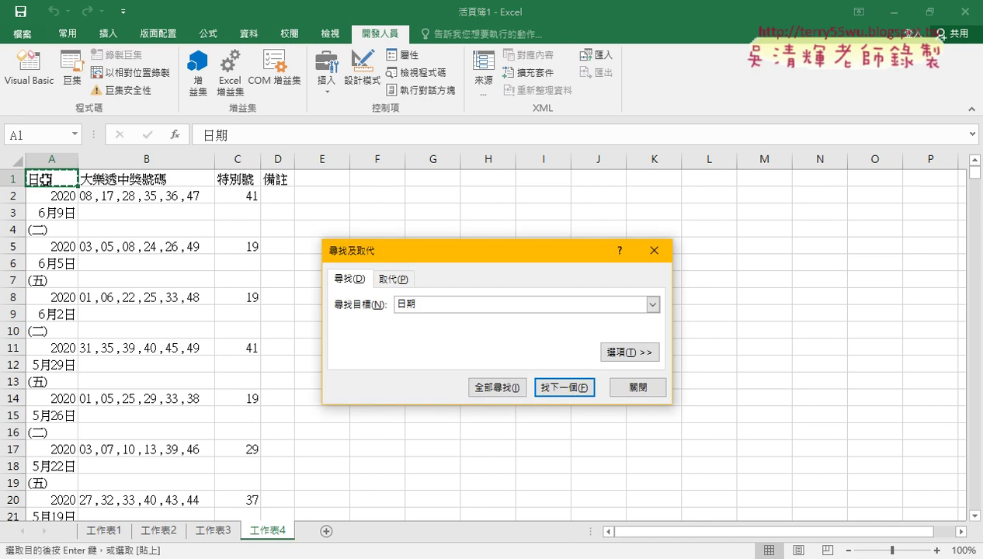
click(562, 387)
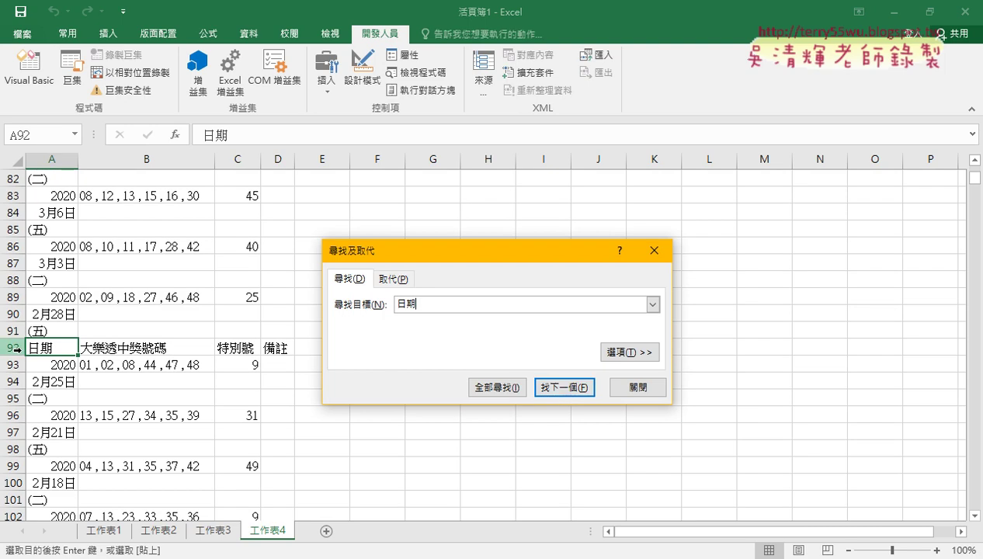
click(550, 388)
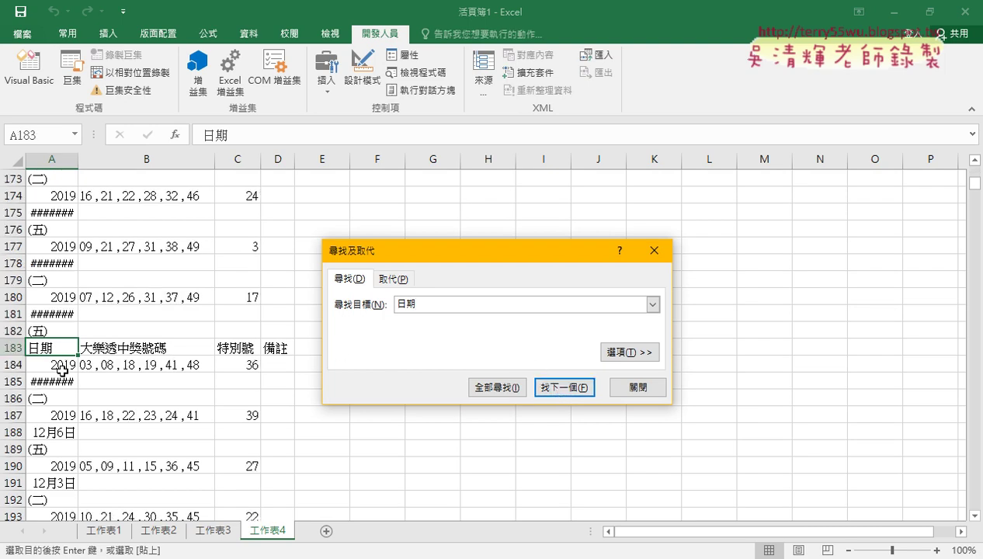
click(564, 388)
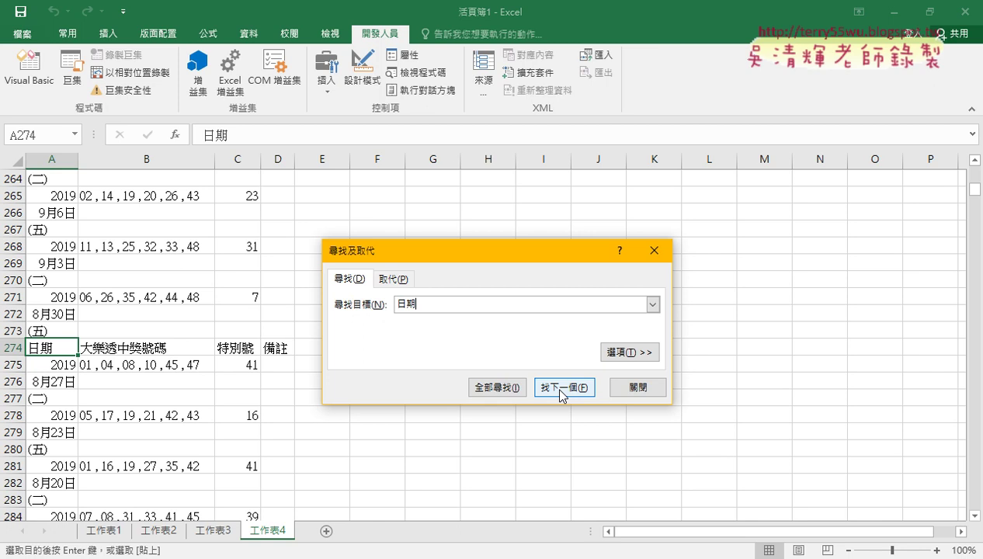
click(636, 387)
click(29, 74)
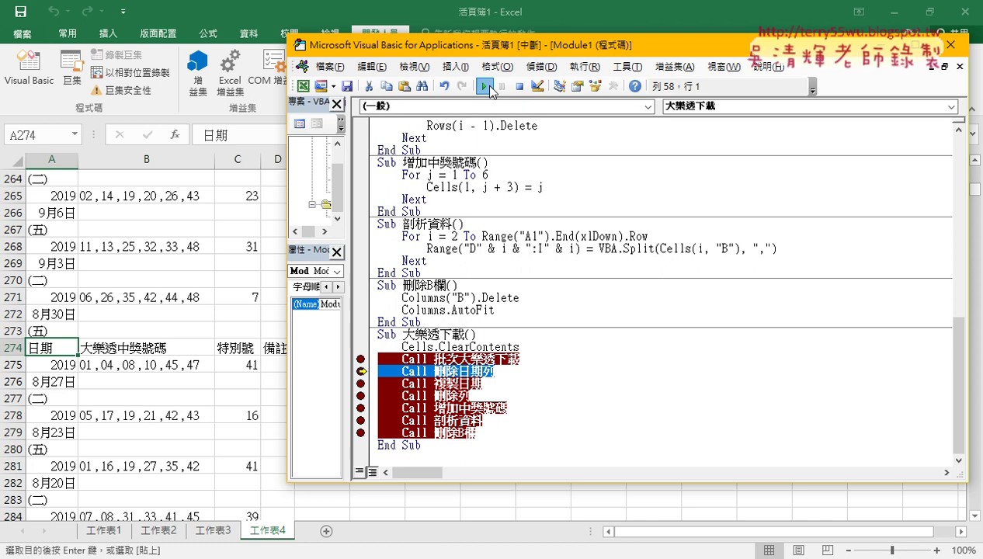
- Continue the macro through 刪除日期列 so it pauses at Call 複製日期, then jump to A1
click(486, 87)
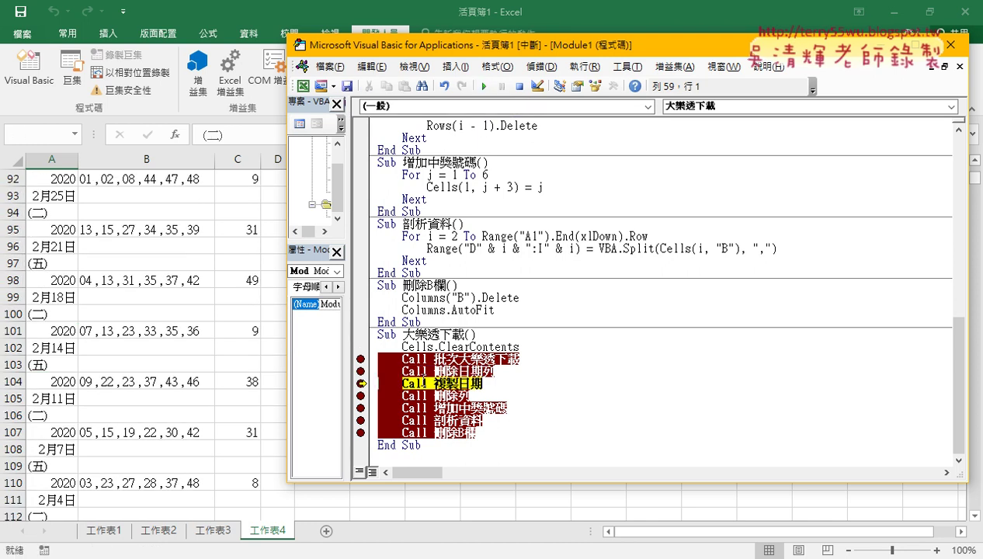
click(71, 247)
scroll(89, 250, up, 6)
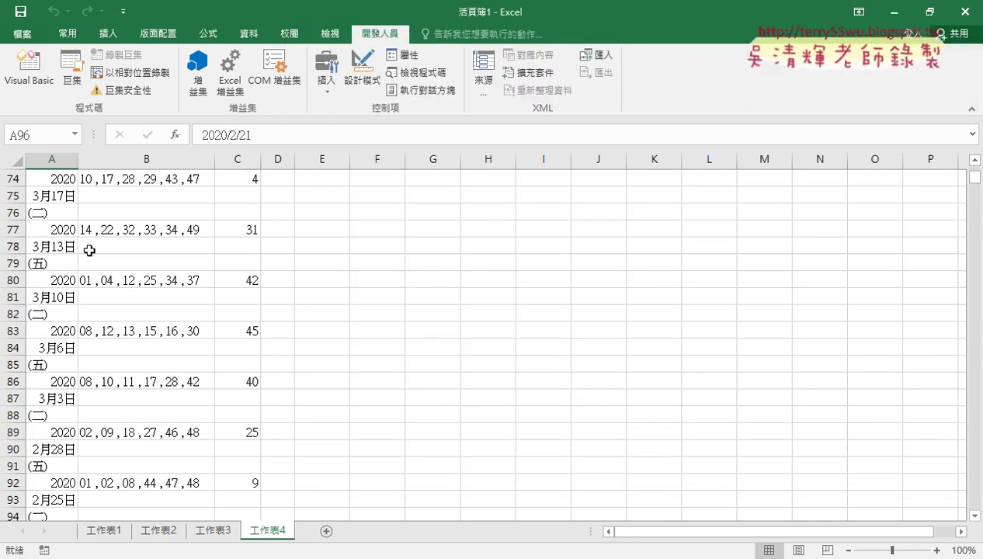
key(ctrl+Home)
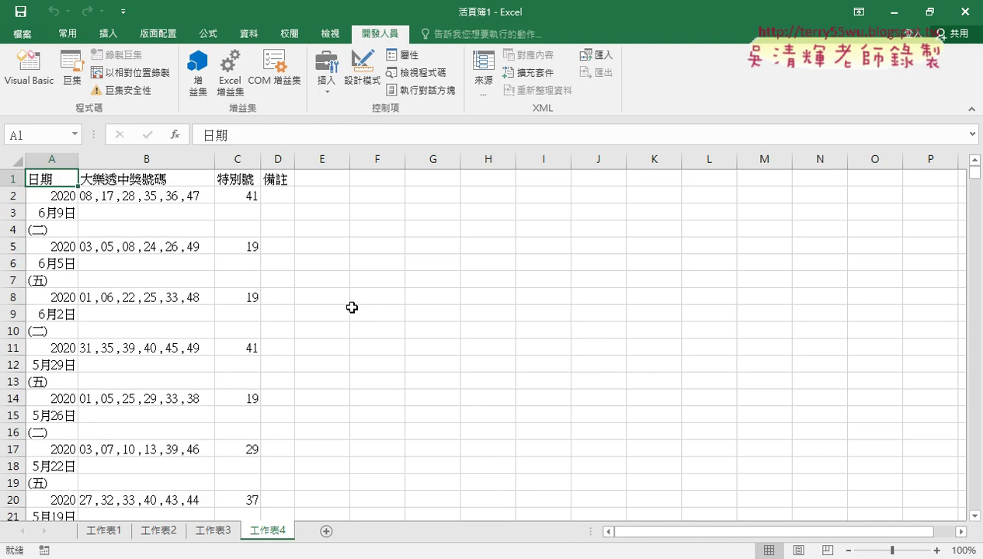
- Compare the year and date cells A2/A3 and A5/A6, then reopen the VBA Editor
click(70, 212)
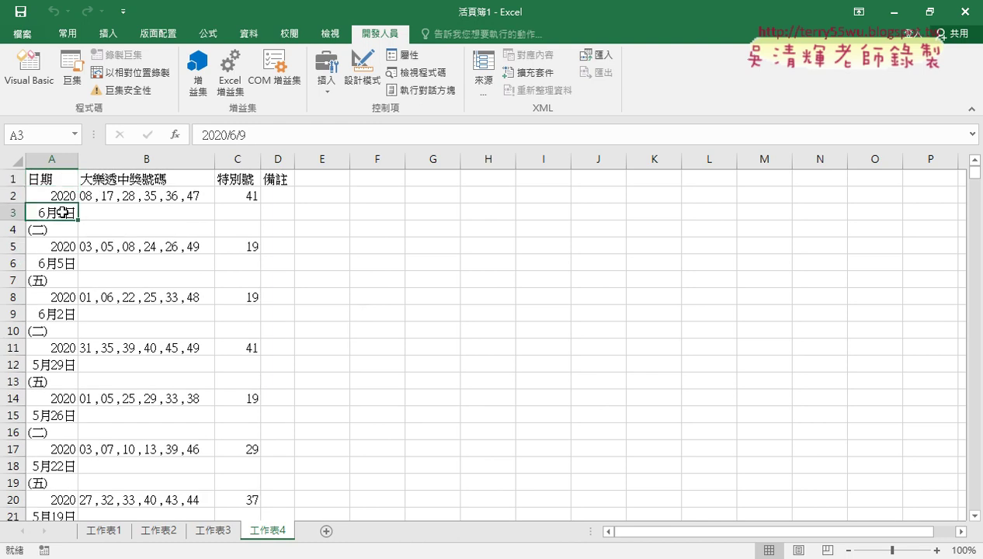
click(58, 196)
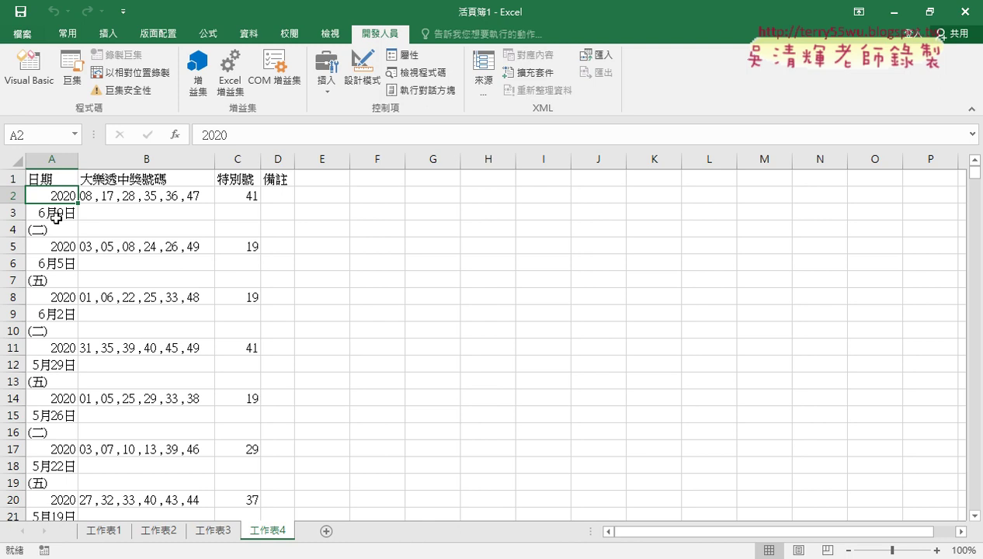
click(59, 212)
click(58, 197)
click(59, 262)
click(59, 245)
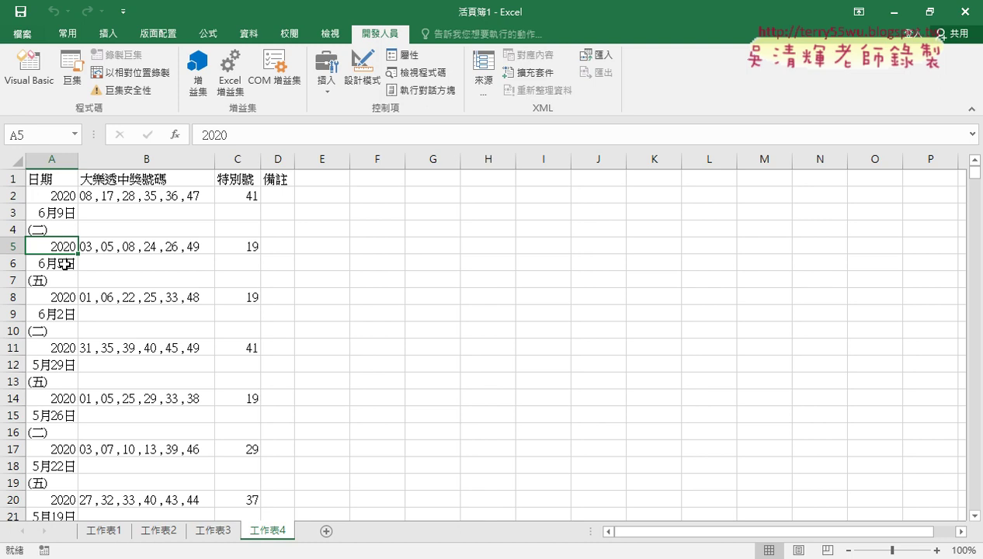
click(66, 263)
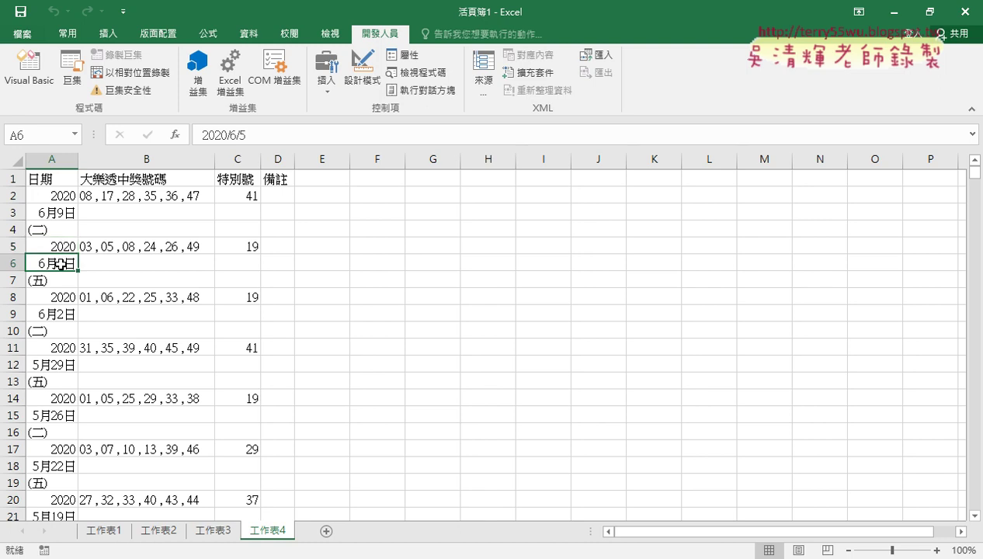
click(56, 247)
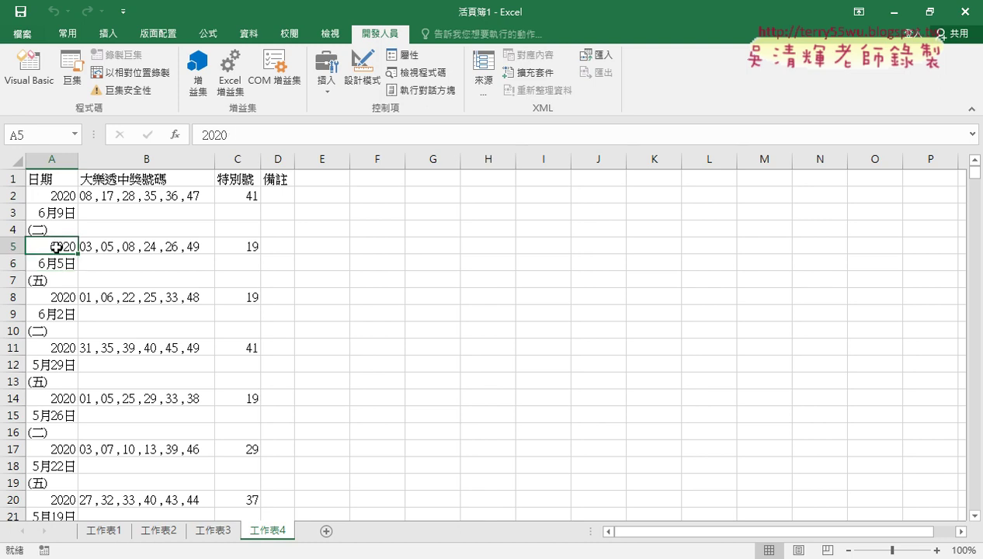
click(68, 263)
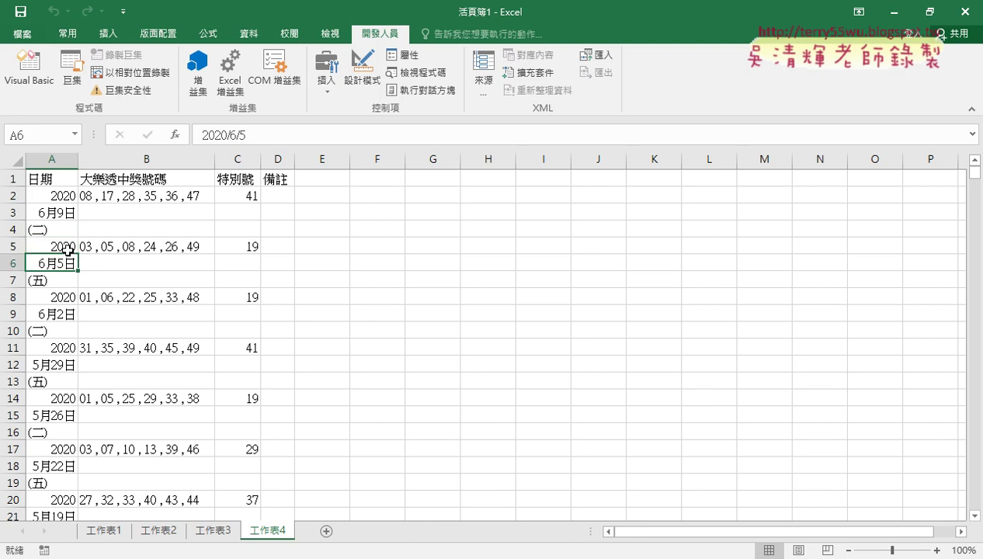
click(62, 245)
click(34, 76)
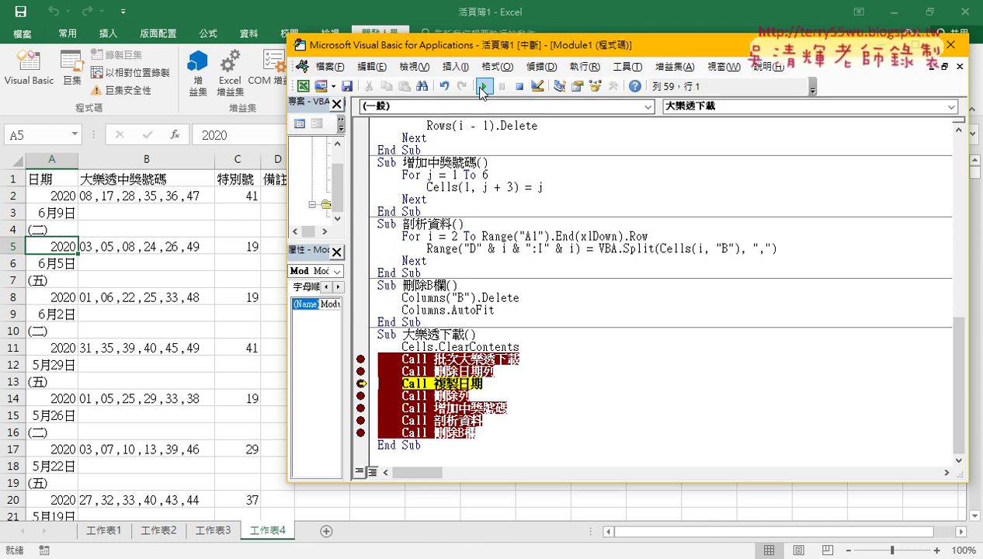
- Continue the macro through 複製日期 and 刪除列, moving the editor aside to watch the sheet
click(483, 86)
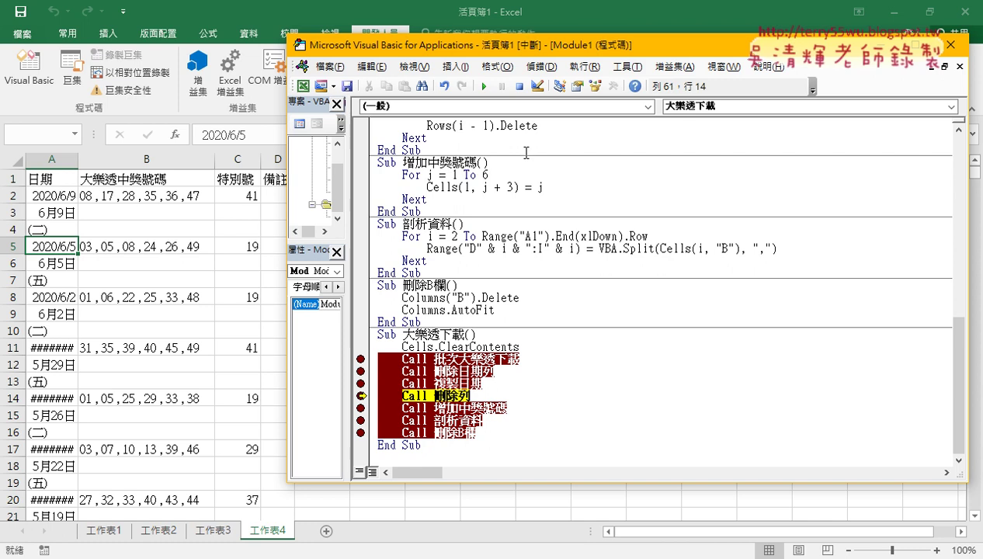
drag(477, 48, 575, 47)
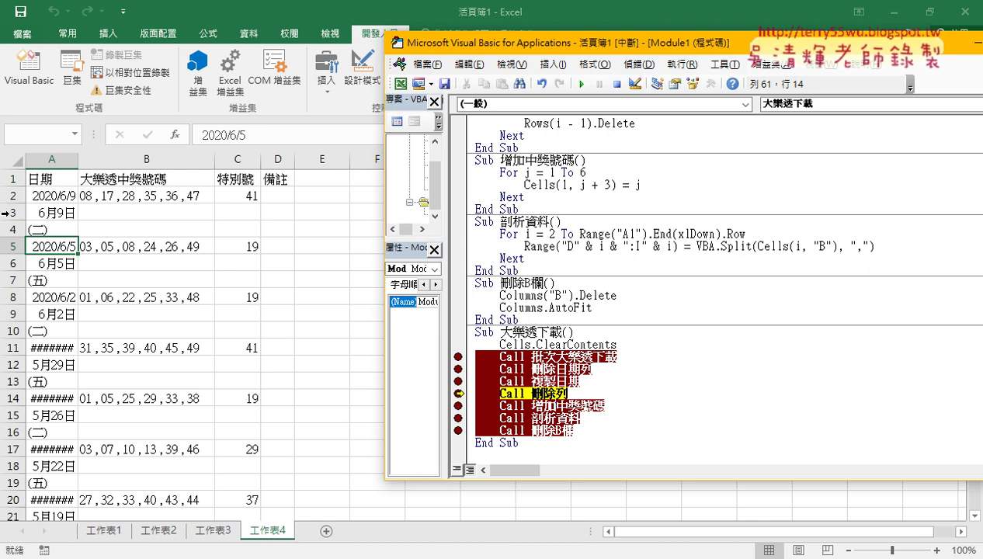
click(580, 84)
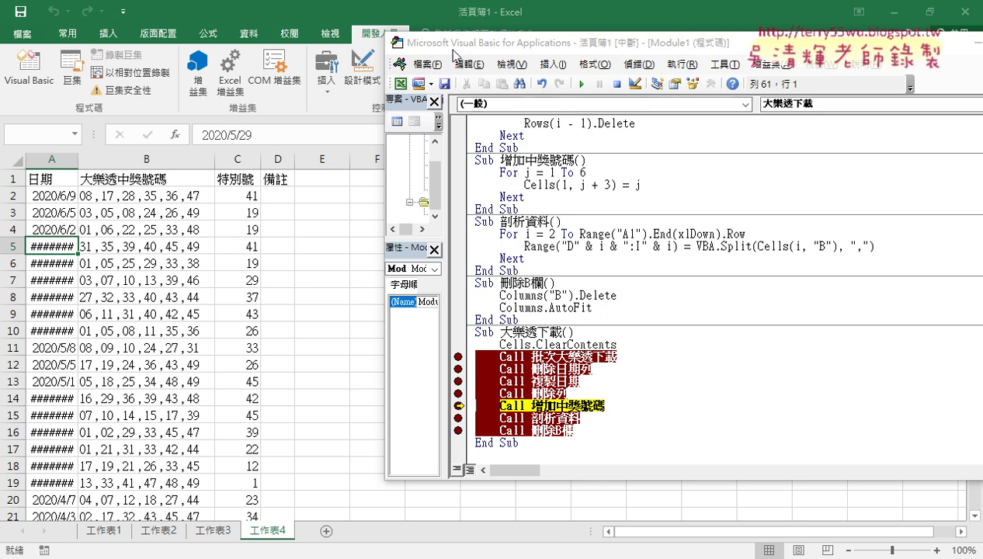
drag(448, 47, 589, 46)
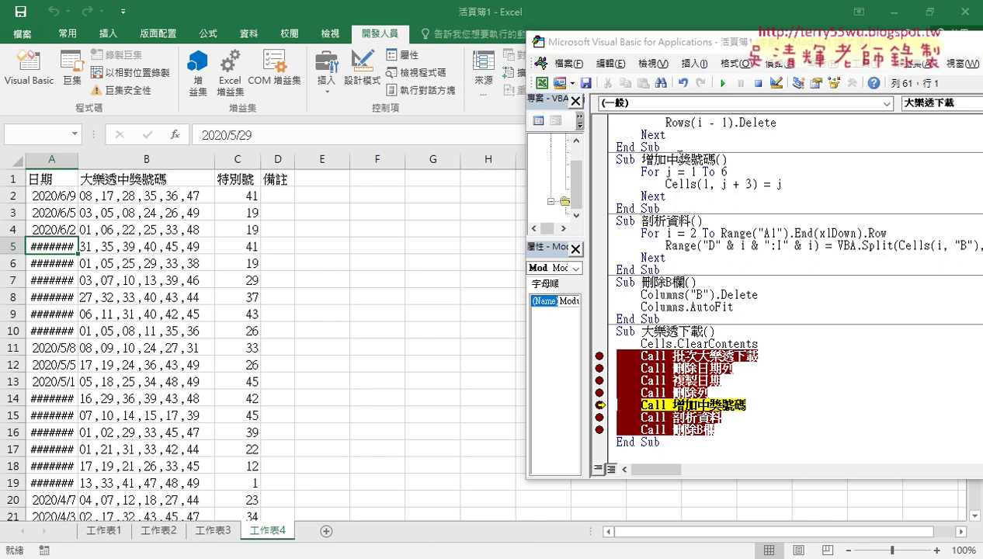
- Run 增加中獎號碼, 剖析資料 and 刪除B欄: headers 1–6, numbers split into D–I, column B removed
click(722, 83)
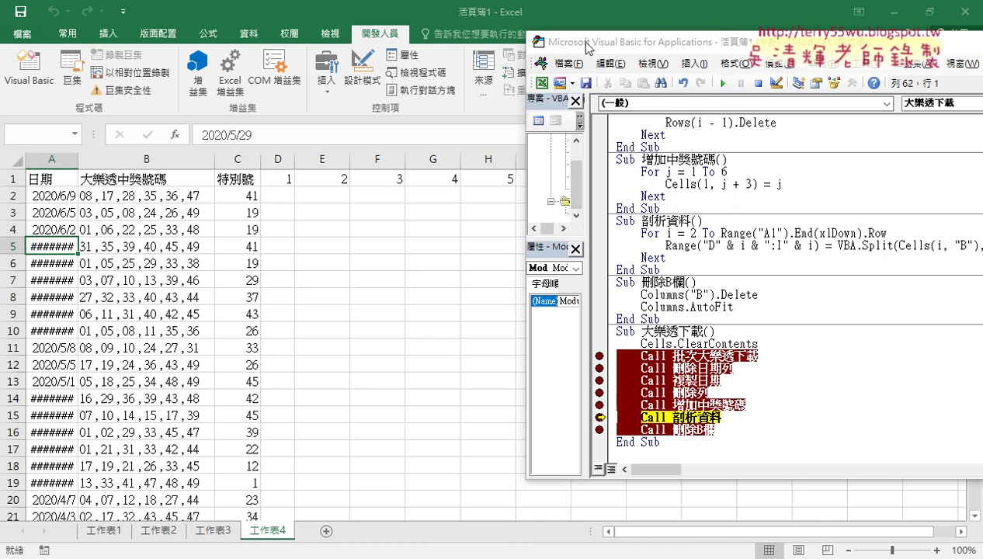
drag(582, 41, 363, 240)
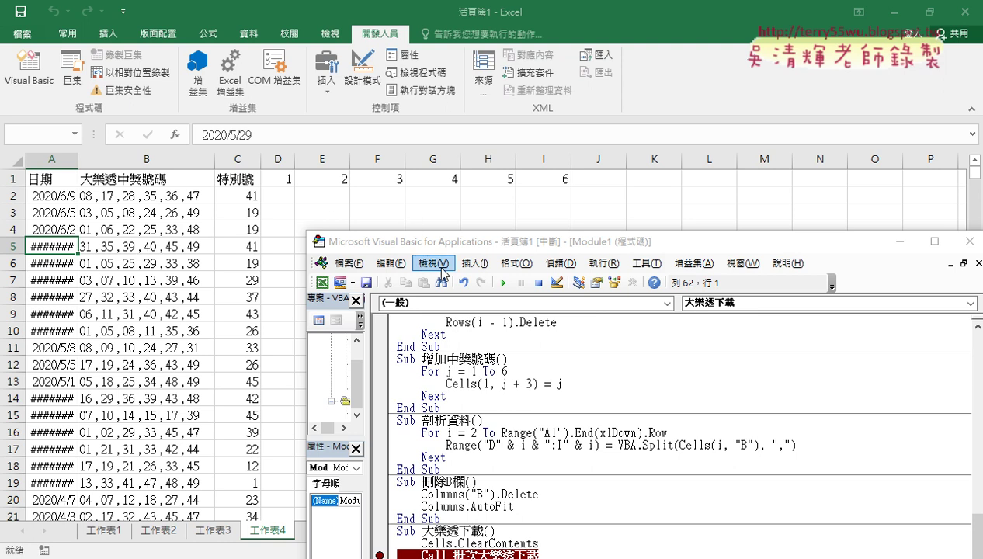
drag(457, 241, 462, 47)
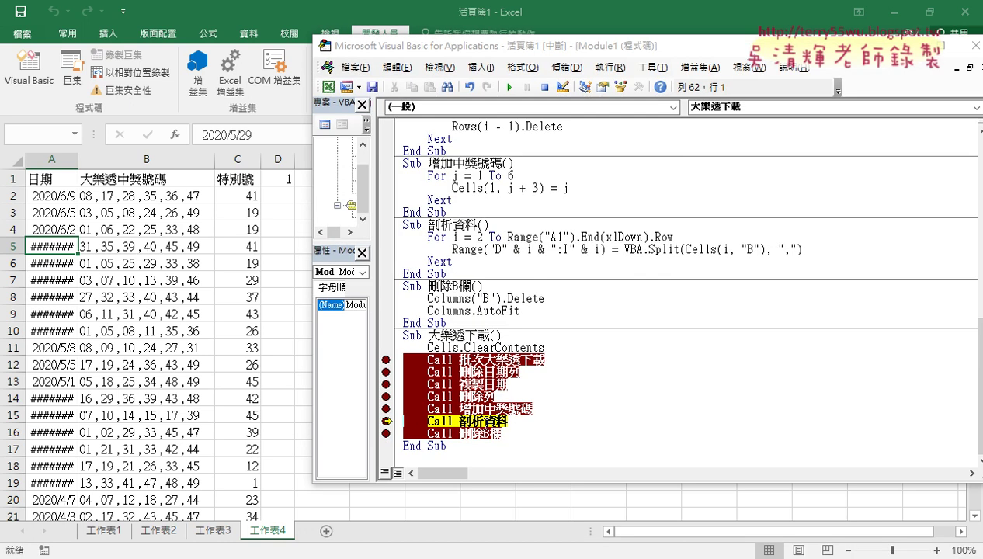
click(509, 87)
drag(472, 54, 648, 56)
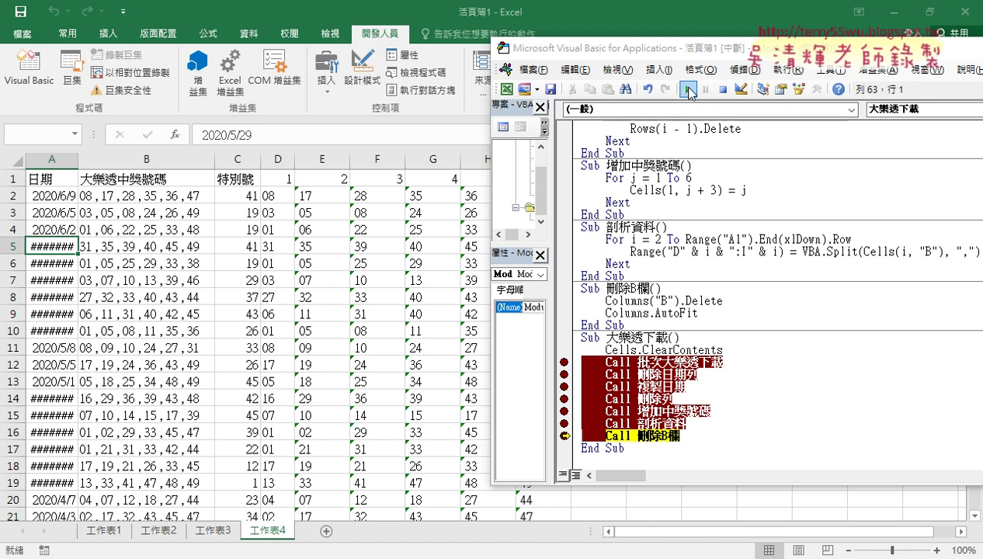
click(688, 90)
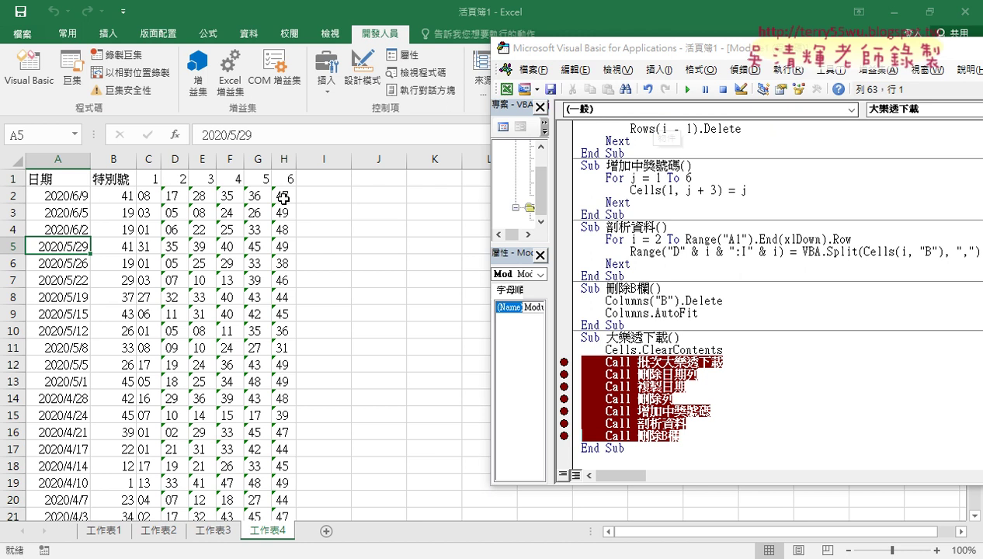
- Jump to the last row of the draw table on 工作表4, then back to A1
click(62, 194)
key(ctrl+Down)
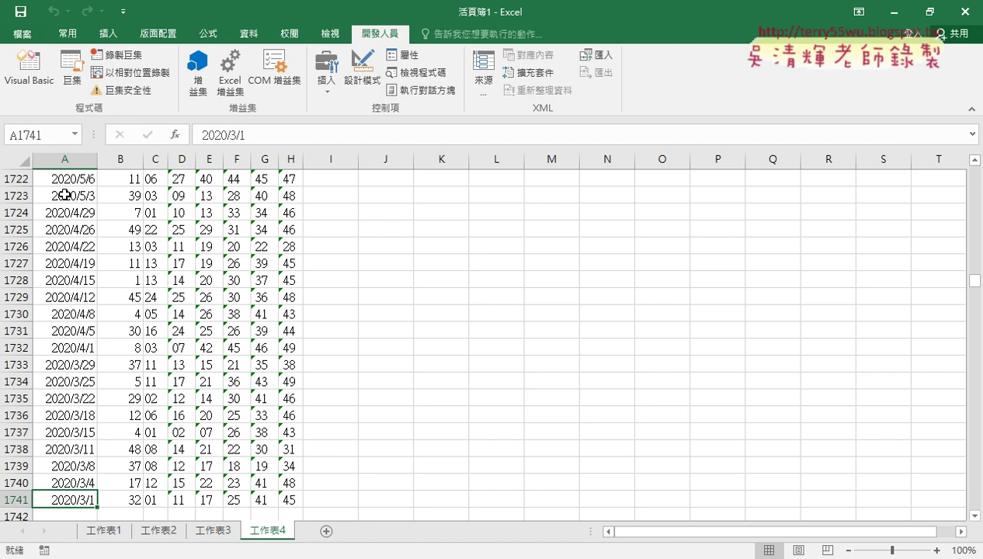
key(ctrl+Home)
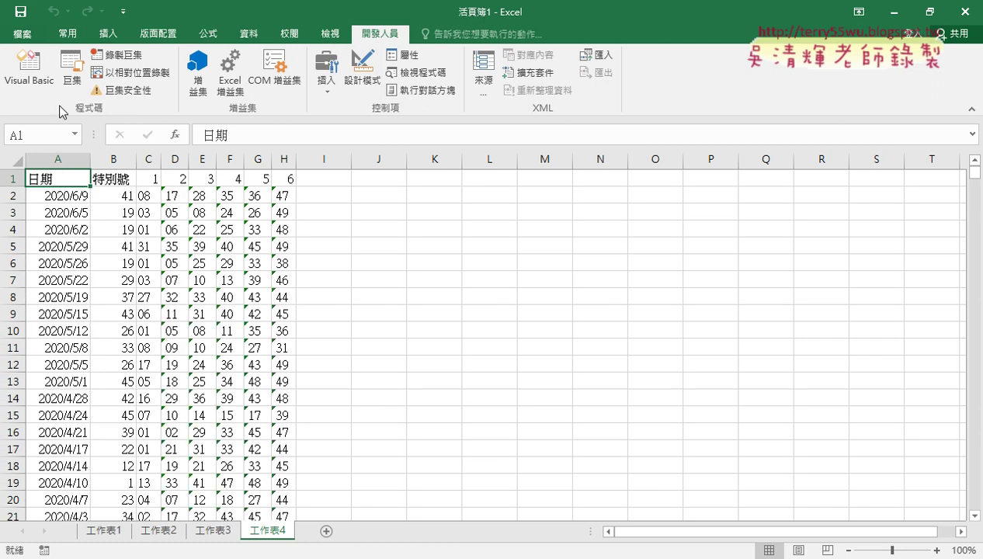
- Add sheet 工作表5, then begin recording a new 大樂透下載 macro, overwriting the old one
click(326, 531)
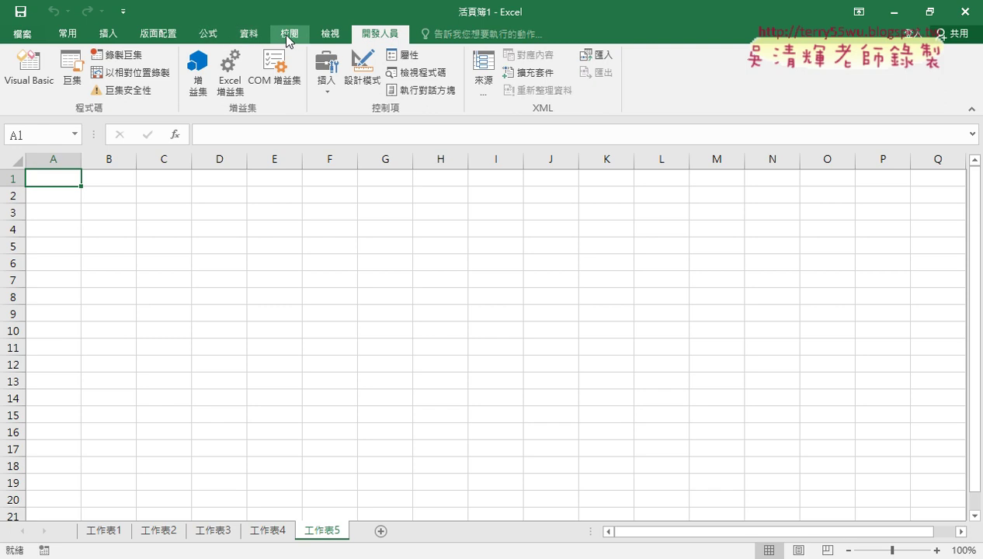
click(117, 54)
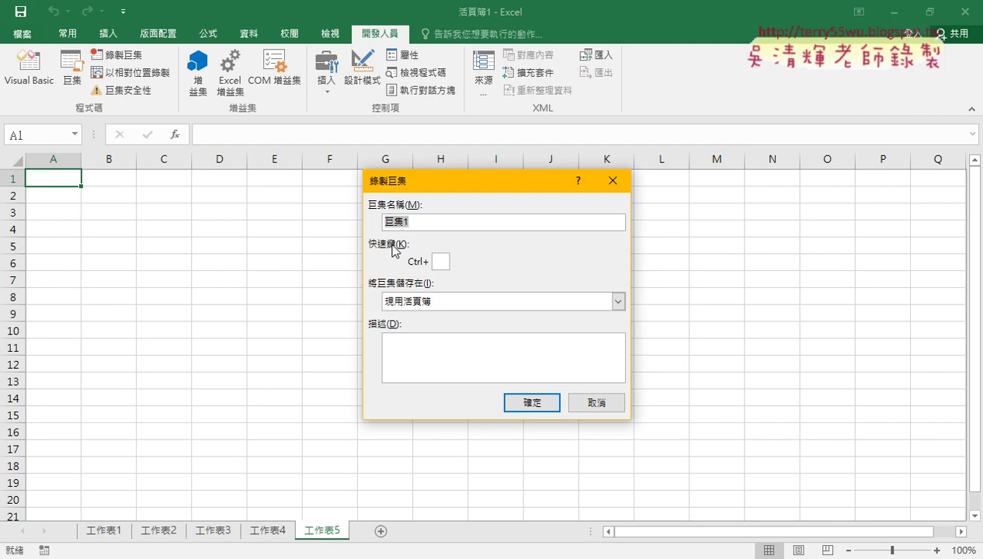
right_click(395, 219)
click(419, 259)
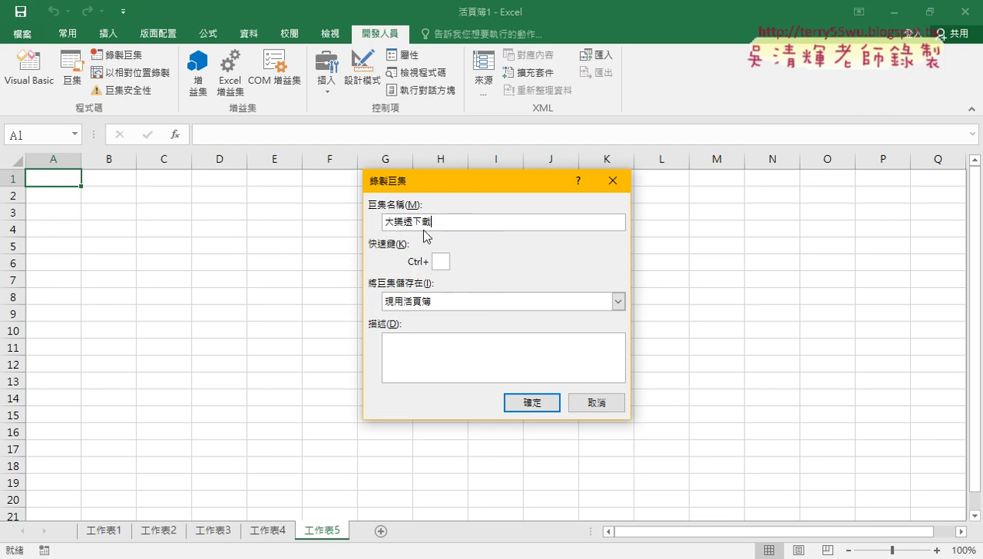
click(539, 407)
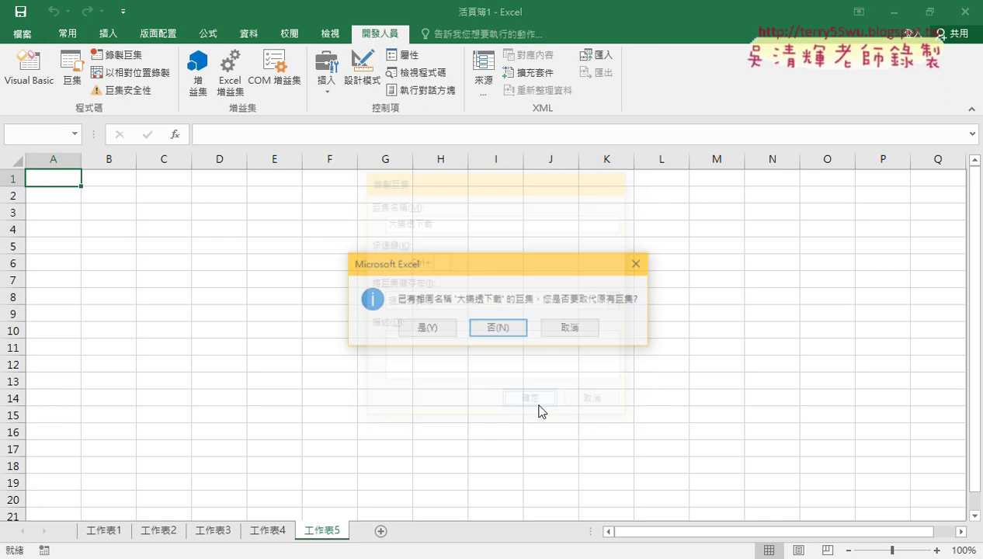
click(432, 329)
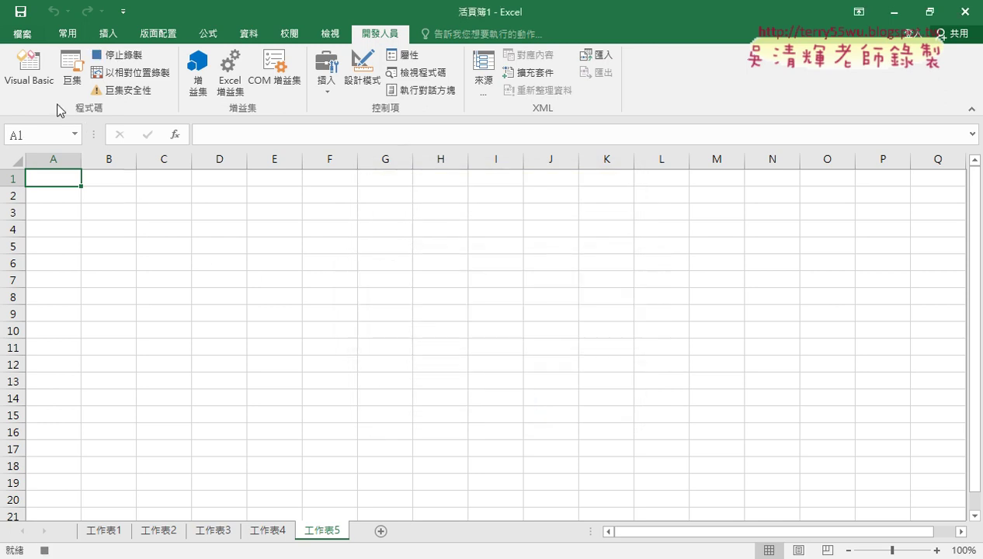
click(249, 35)
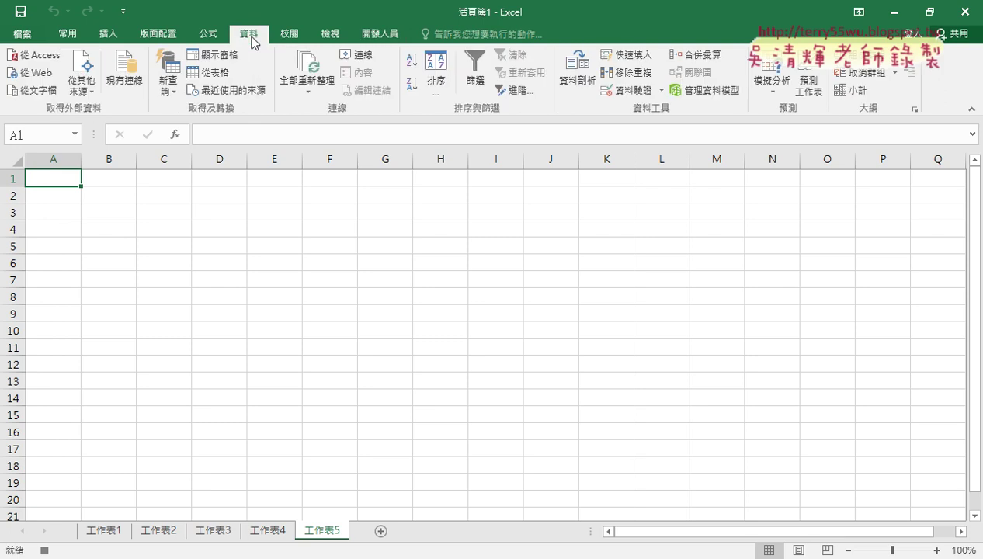
- Start a new web query, then copy the full lotto-8 draw-history URL (indexpage=1) from Chrome
click(46, 78)
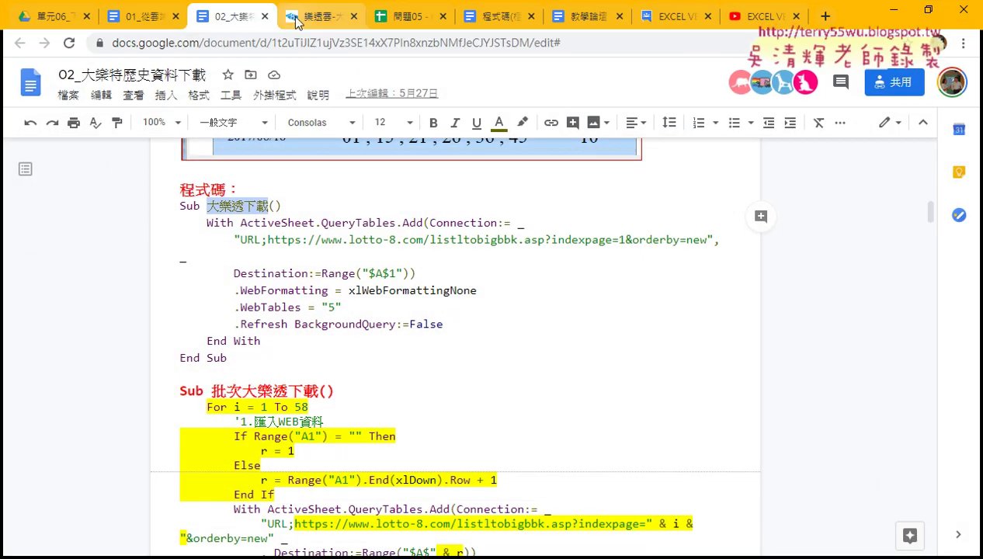
click(298, 22)
right_click(317, 48)
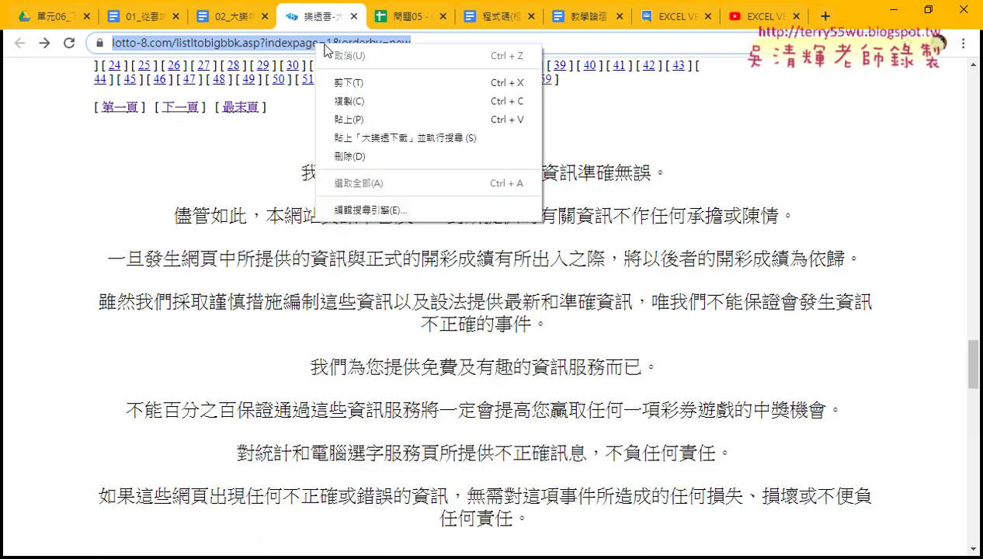
click(288, 45)
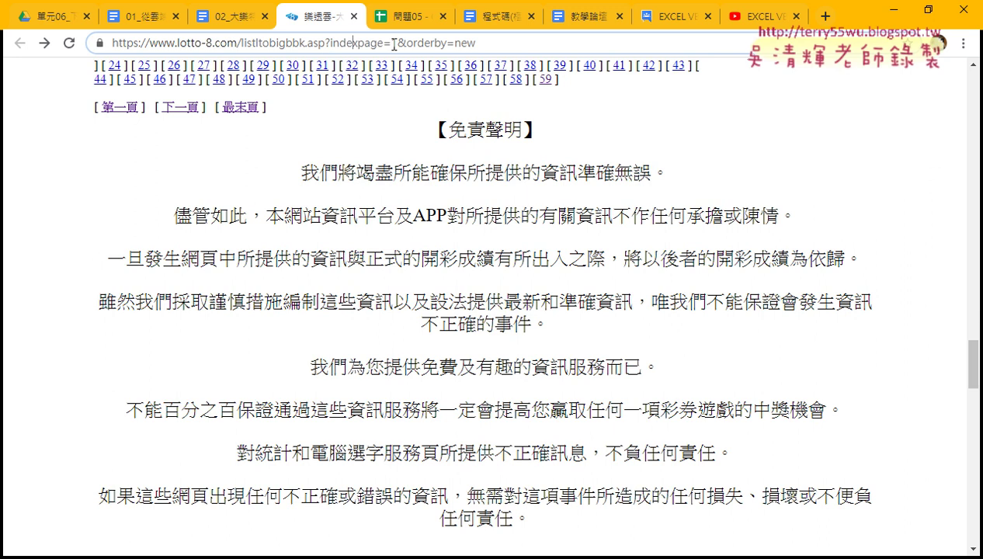
drag(397, 44, 324, 43)
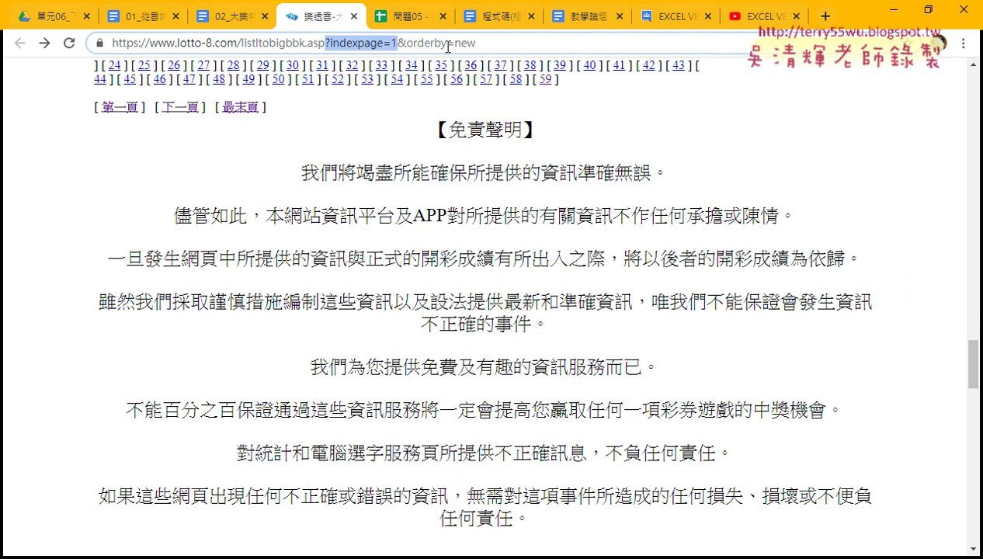
drag(503, 44, 109, 44)
right_click(273, 45)
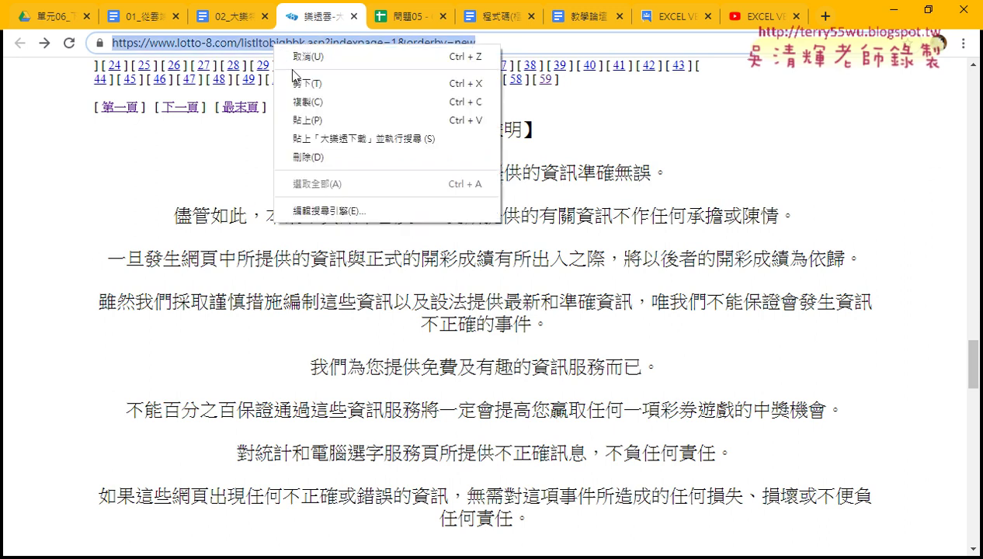
click(310, 113)
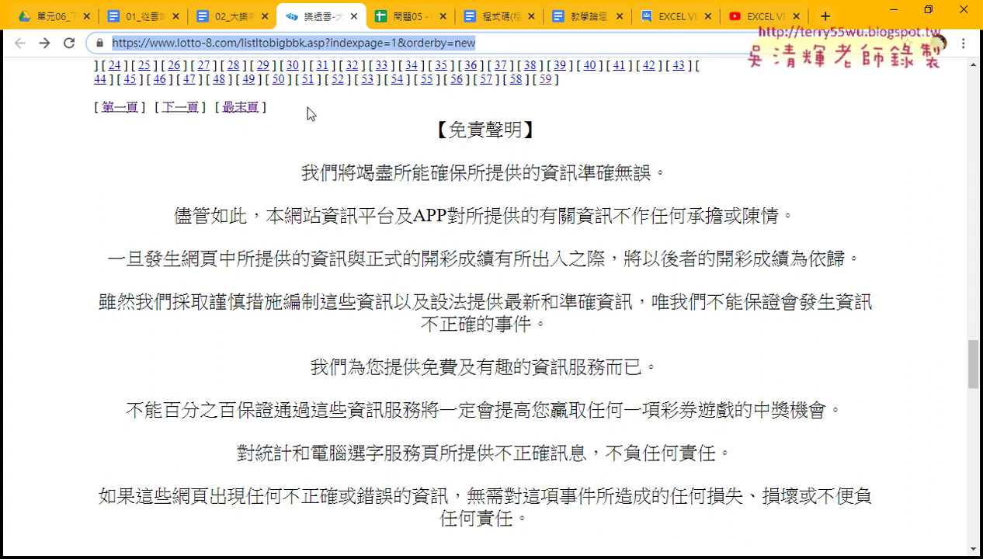
click(893, 9)
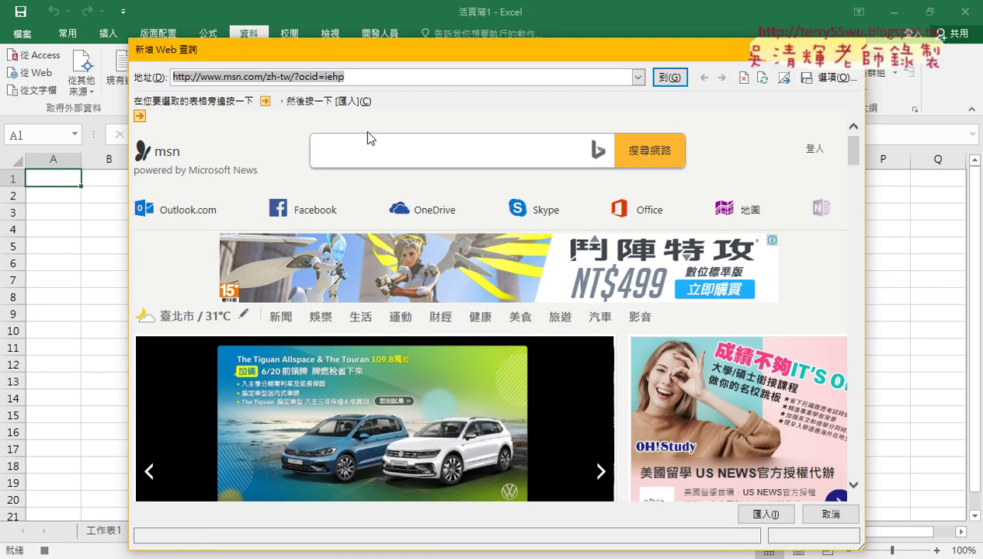
- Paste the lotto-8 URL into the New Web Query address and load it, dismissing the script errors
right_click(311, 77)
click(326, 120)
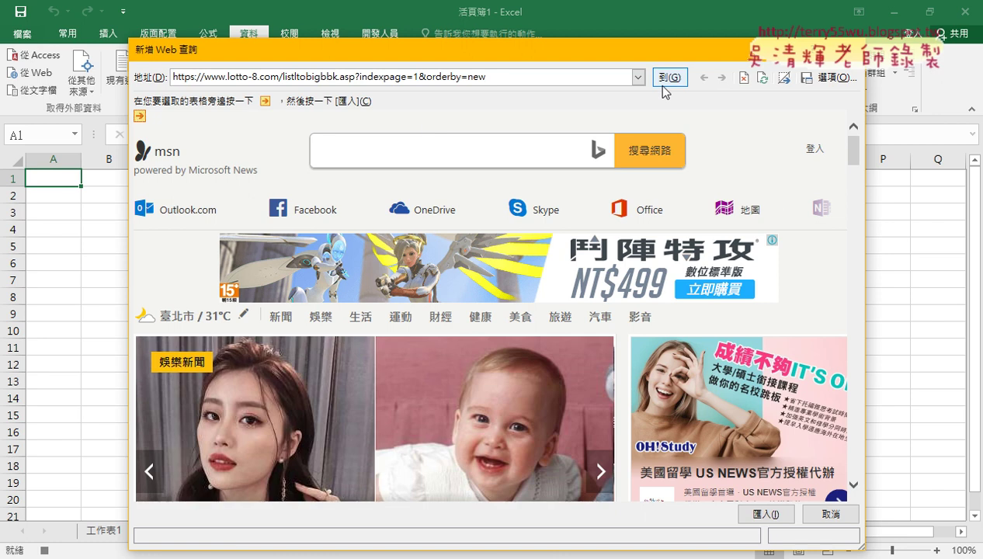
click(665, 81)
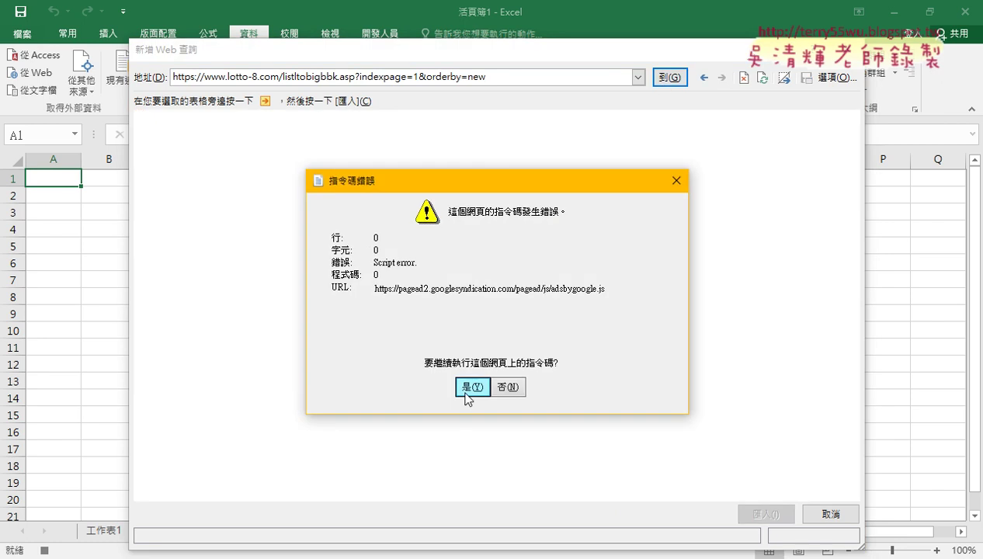
click(466, 392)
click(467, 393)
click(467, 393)
click(468, 393)
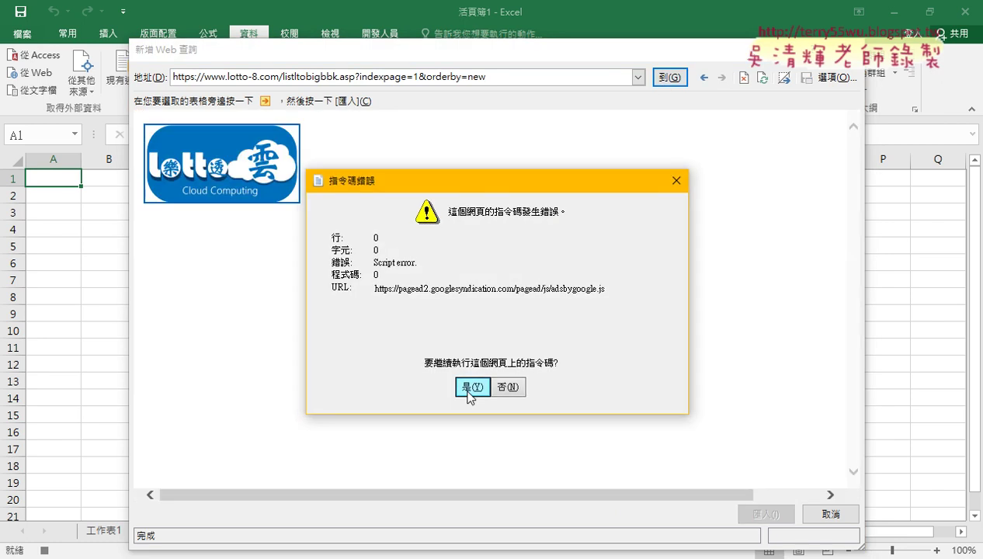
click(467, 387)
click(467, 387)
click(467, 387)
click(468, 386)
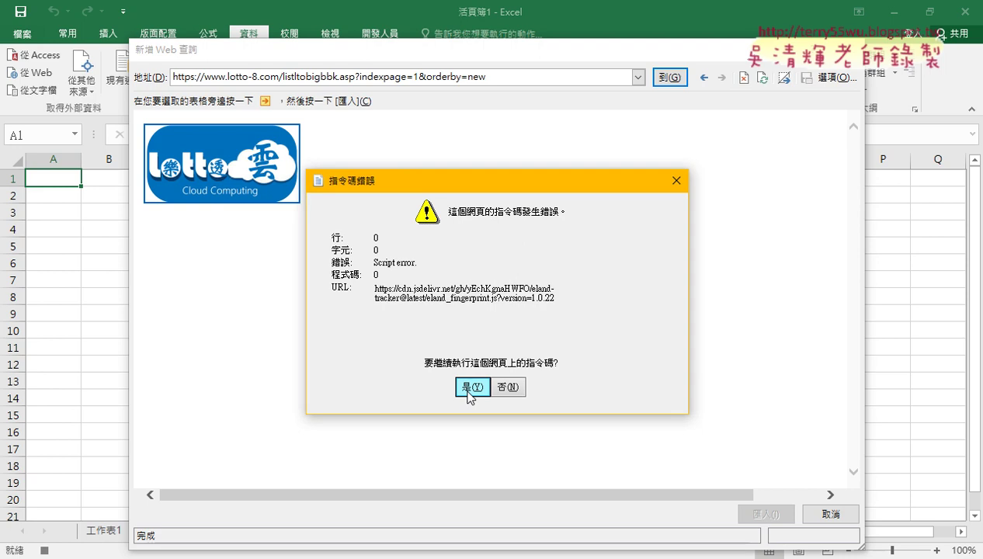
click(468, 386)
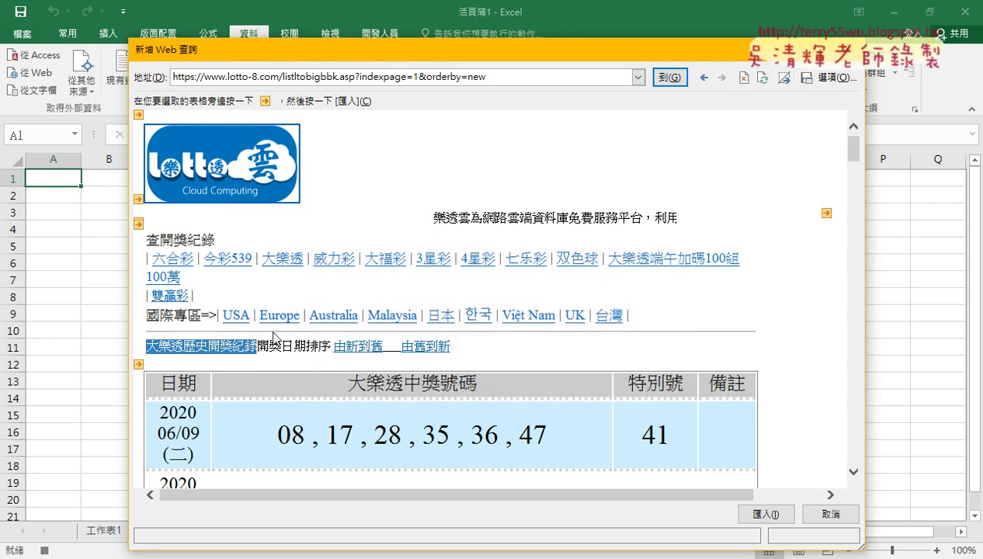
- Mark the draw results table and import it into 工作表5 at cell $A$1
scroll(195, 274, down, 3)
click(138, 250)
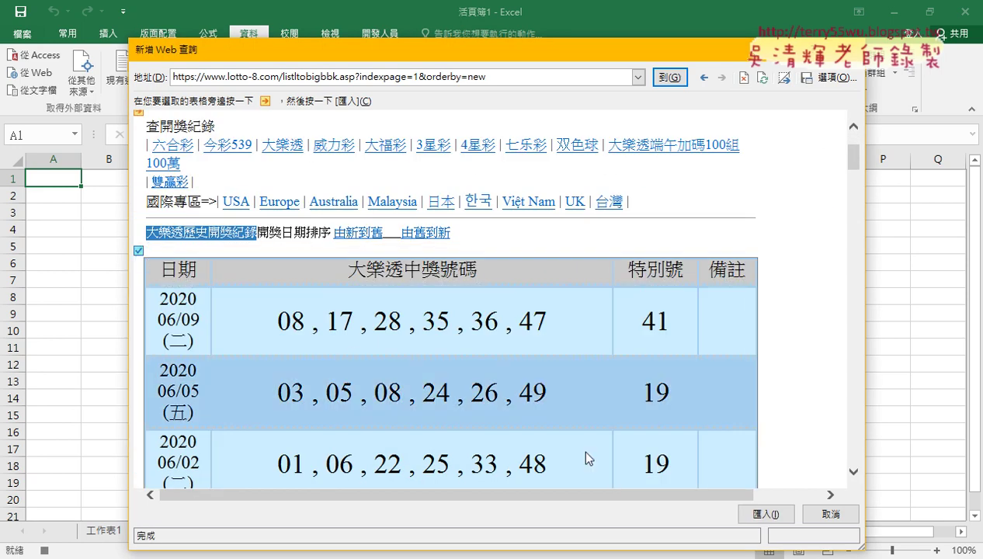
click(766, 514)
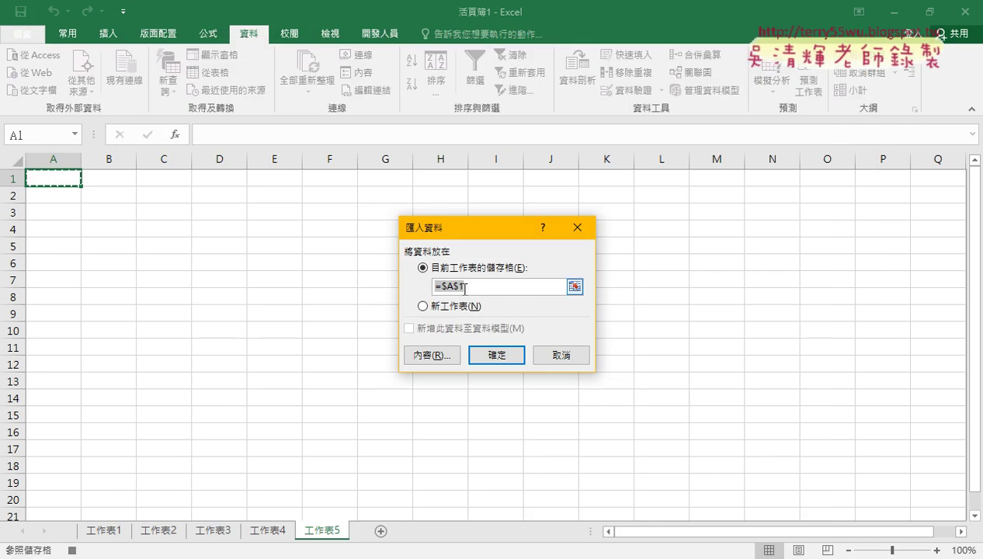
click(496, 356)
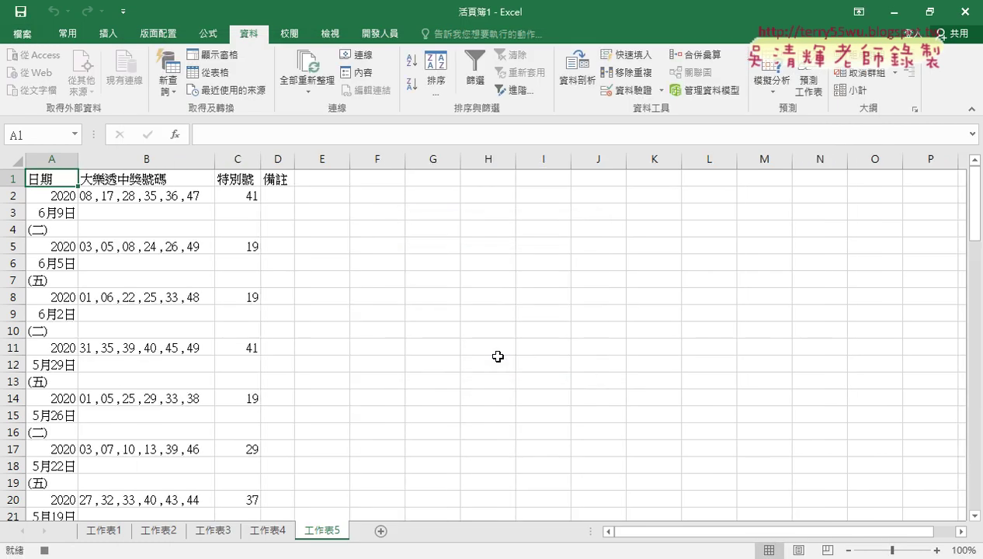
- Stop the macro recording and open the recorded 大樂透下載 macro code
click(379, 34)
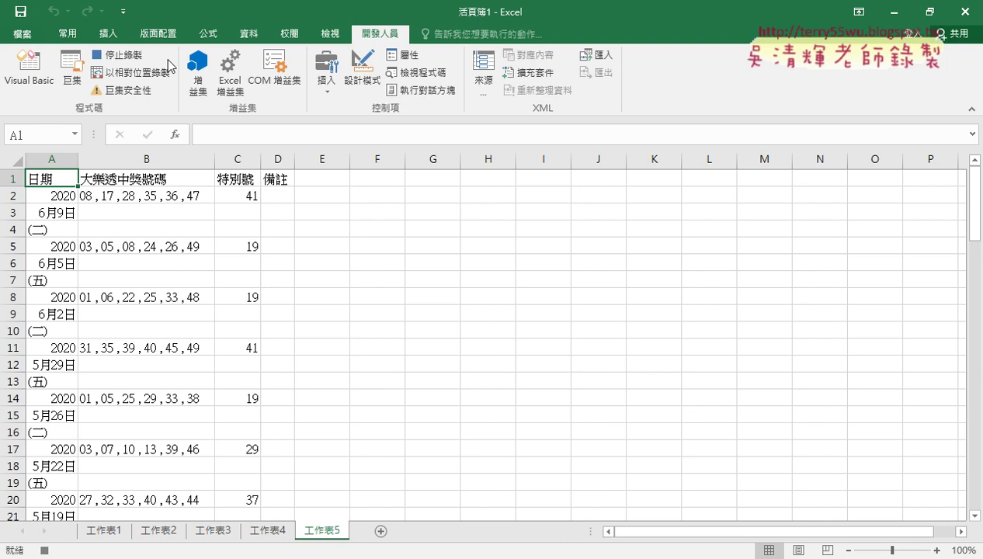
click(129, 60)
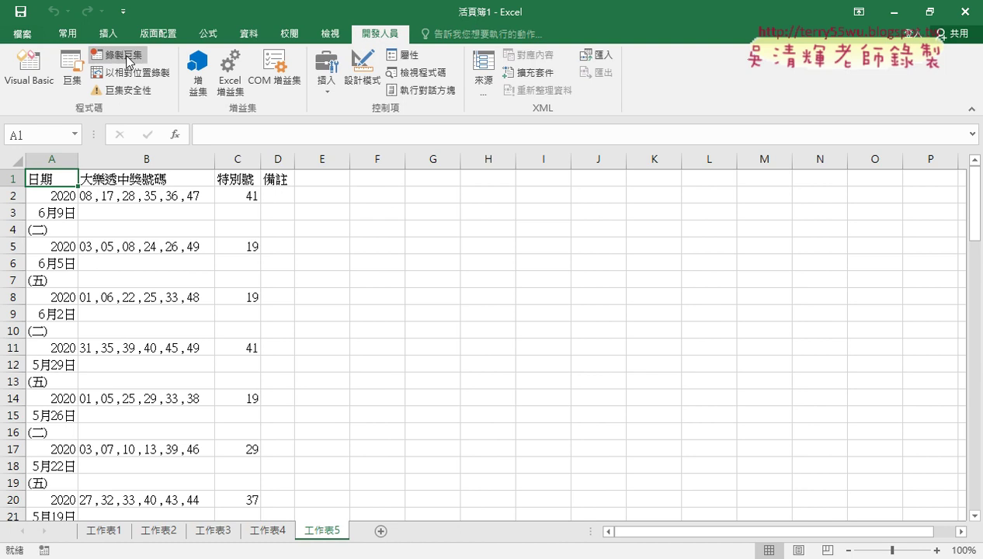
click(74, 75)
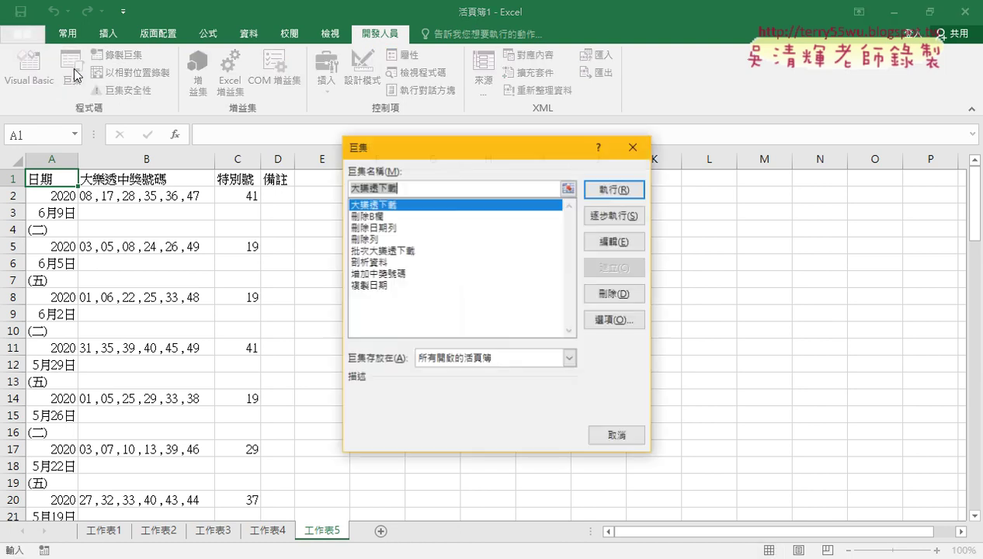
click(621, 242)
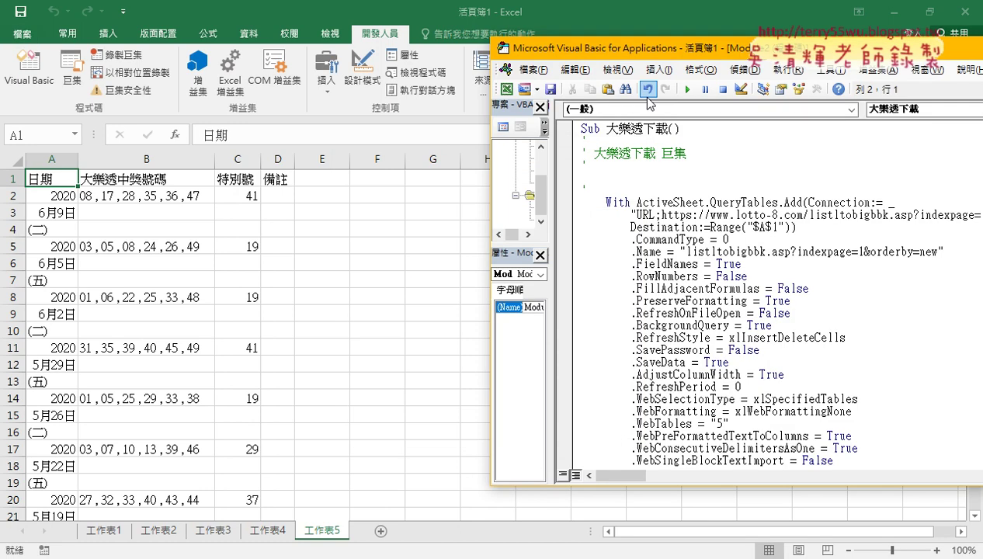
- Enlarge the code window, delete the comment lines and review the ActiveSheet query target
drag(652, 52, 238, 42)
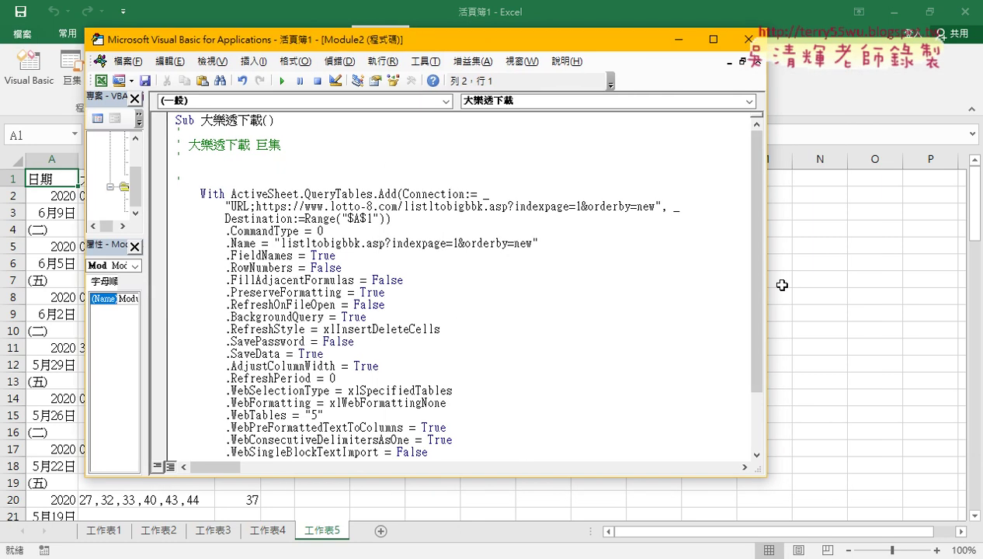
drag(768, 285, 910, 281)
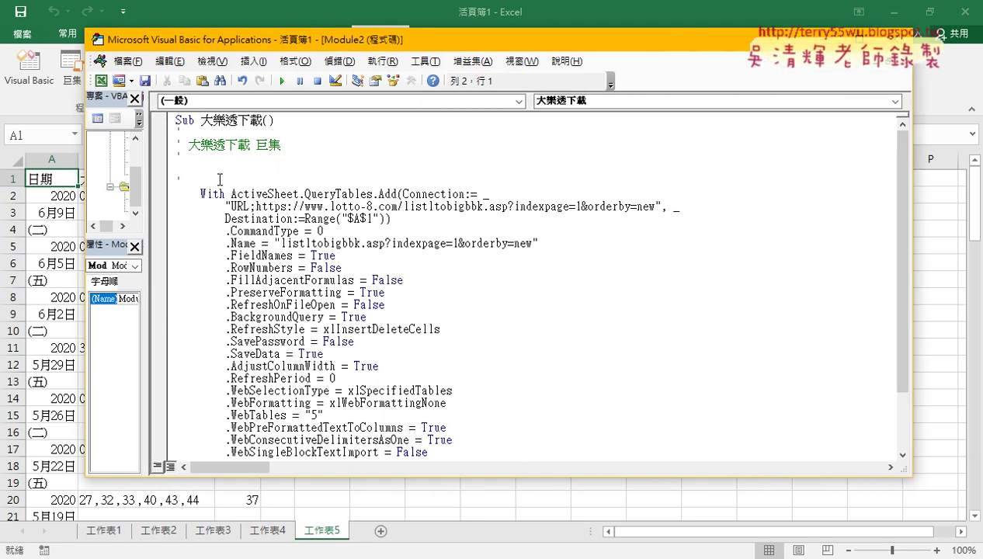
mouse_move(217, 179)
mouse_down()
mouse_move(164, 146)
mouse_move(164, 132)
mouse_up()
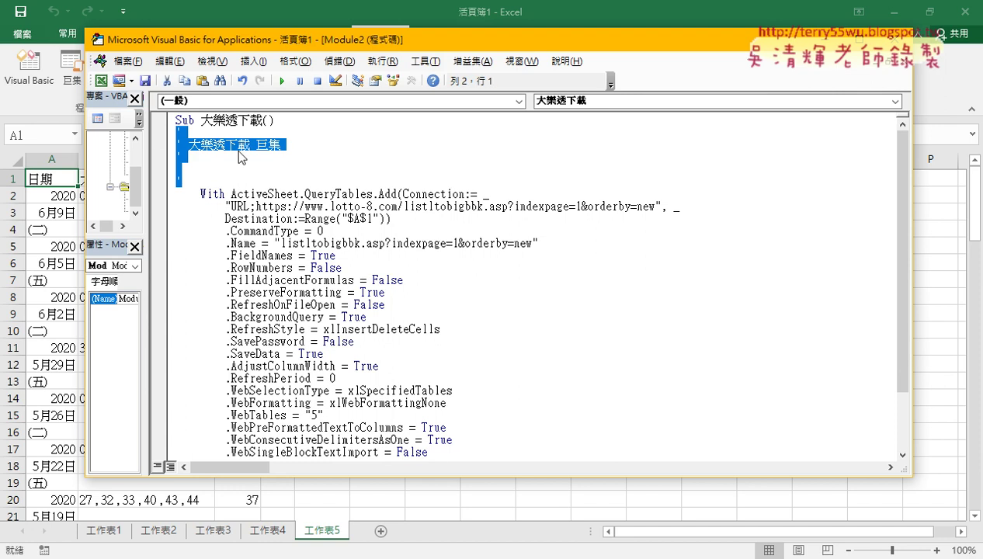
key(Delete)
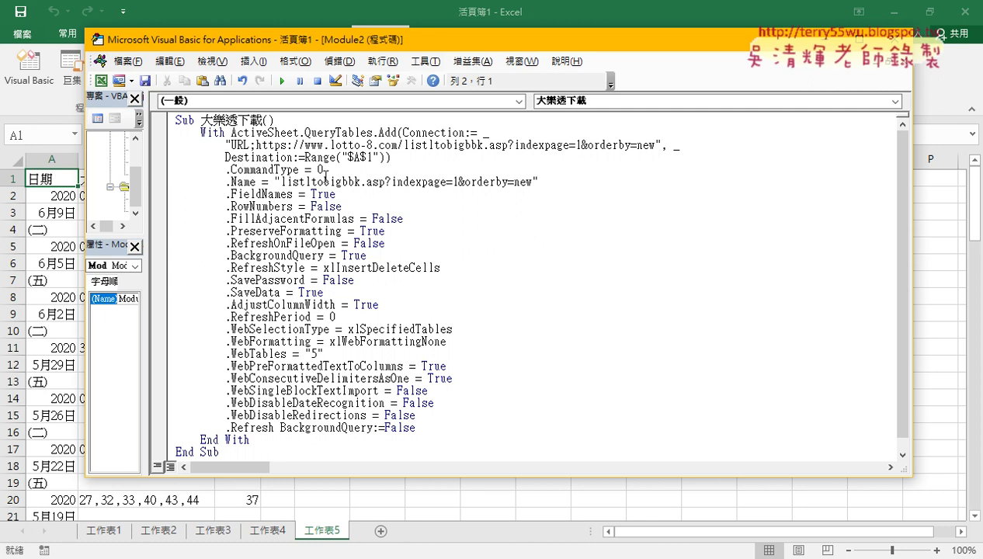
drag(232, 133, 374, 133)
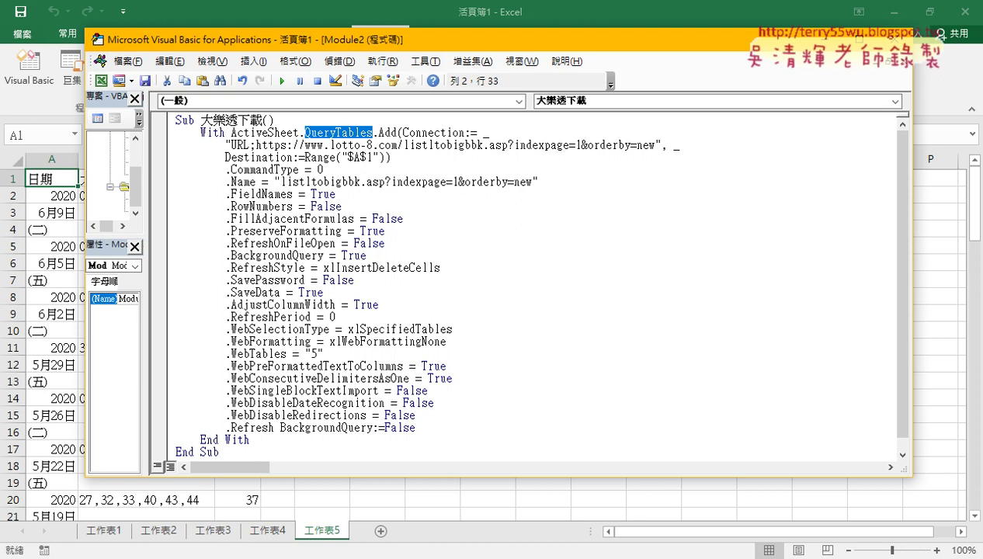
click(244, 497)
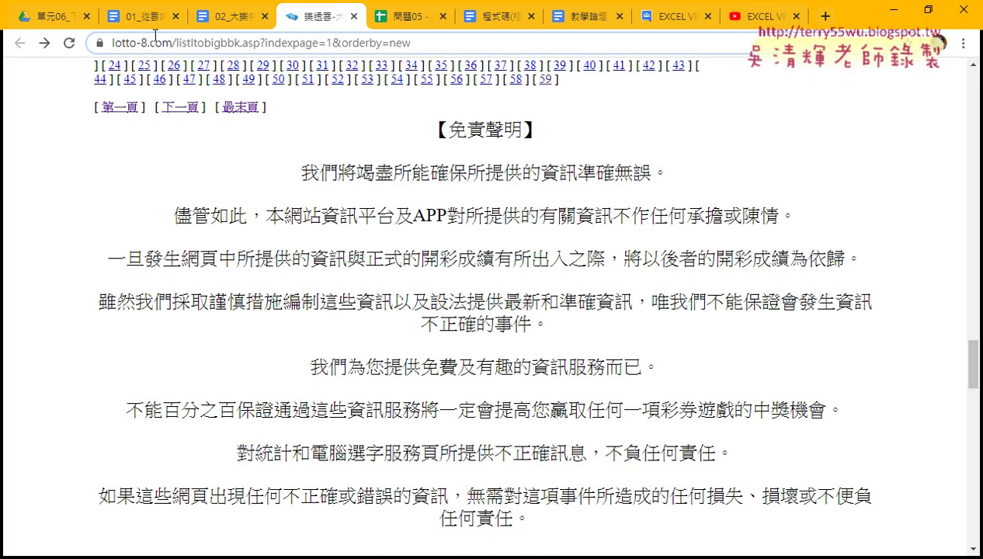
- Open the 01_從雲端硬碟下載資料程式碼 notes from the Google Drive course folder
click(59, 17)
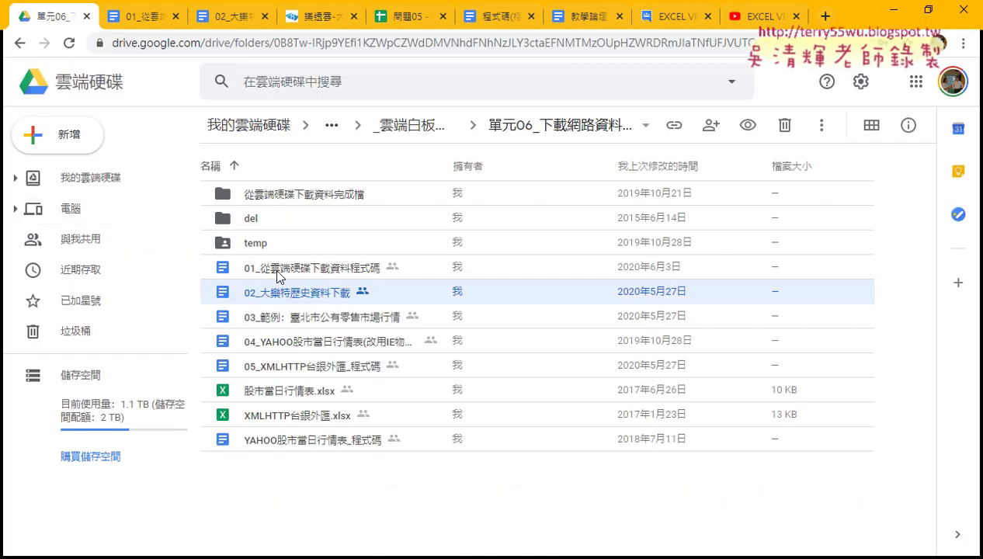
click(303, 268)
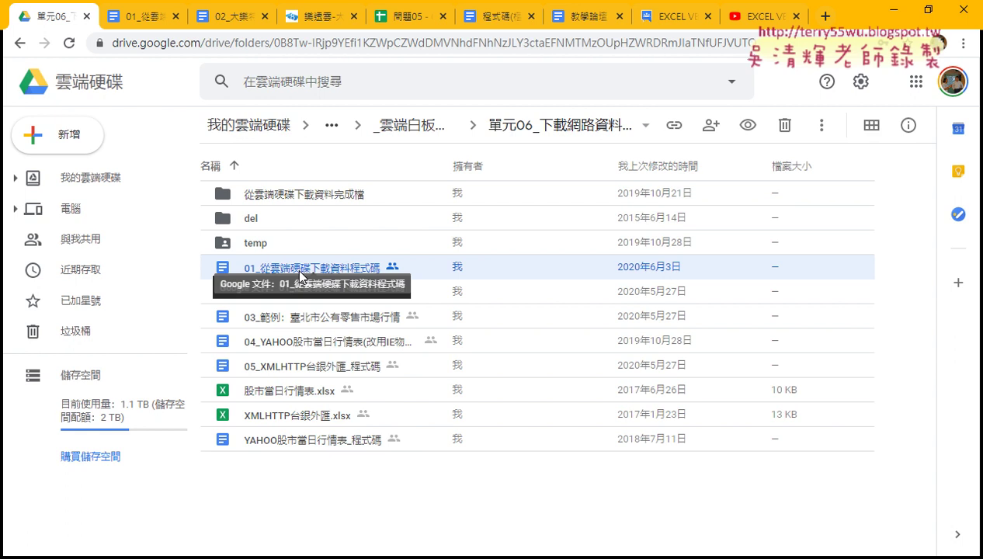
click(145, 16)
click(247, 312)
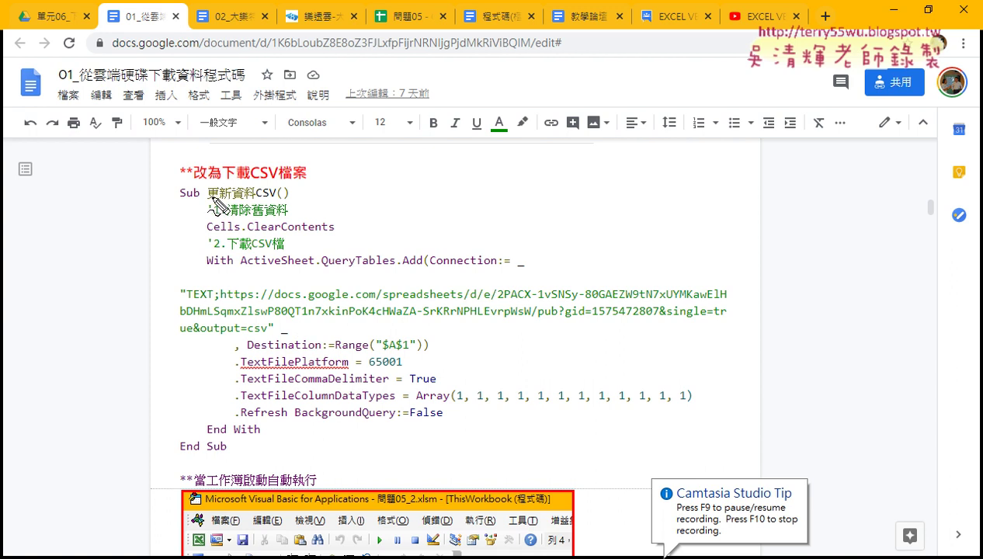
- Underline 更新資料, QueryTables and the TEXT connection prefix, then bring back the VBA macro
drag(208, 198, 257, 199)
drag(323, 266, 506, 269)
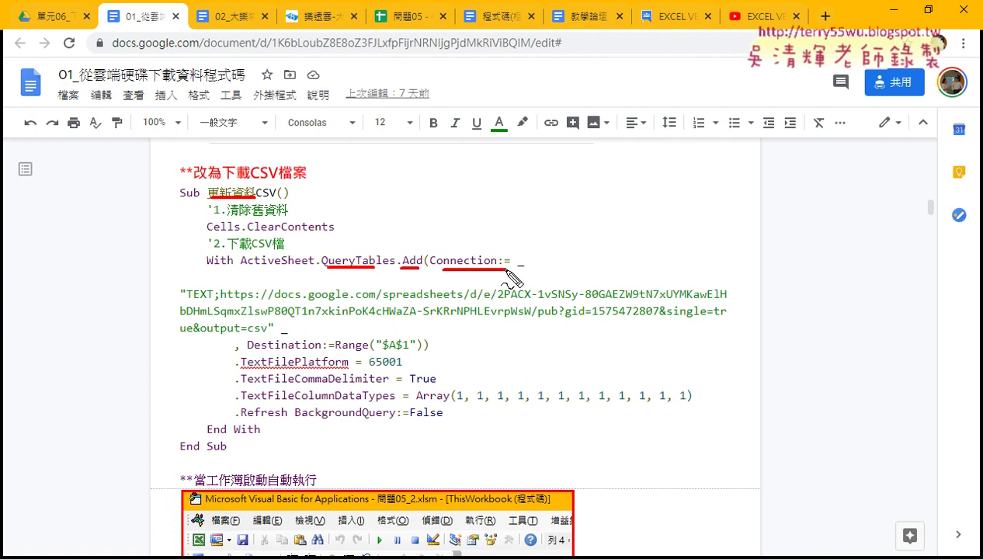
drag(188, 300, 215, 303)
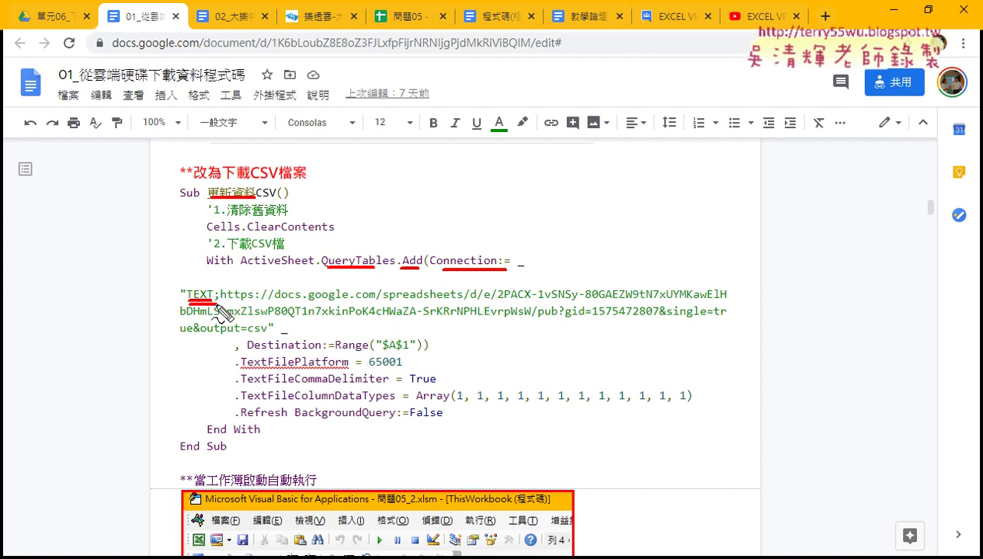
key(Escape)
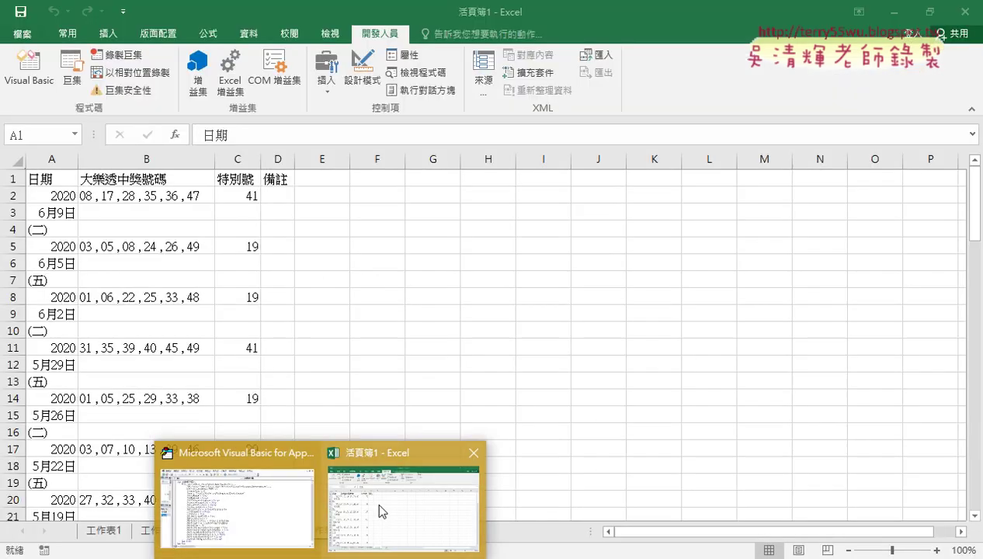
click(237, 504)
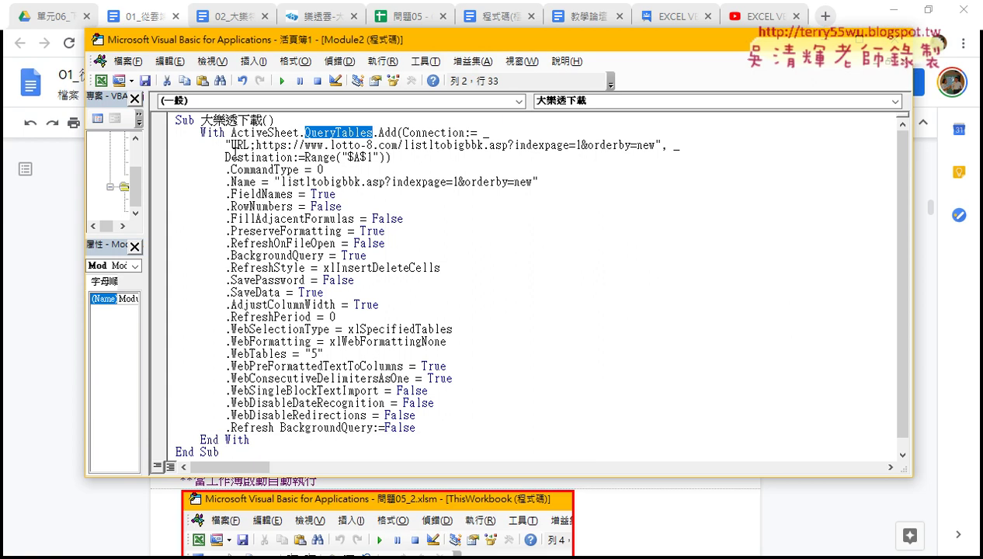
drag(230, 138, 251, 138)
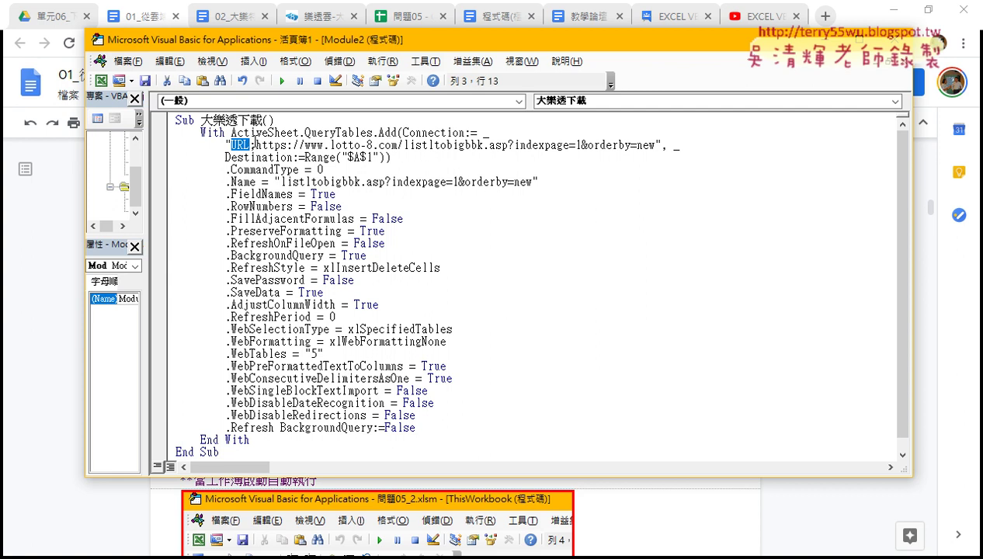
drag(256, 145, 654, 146)
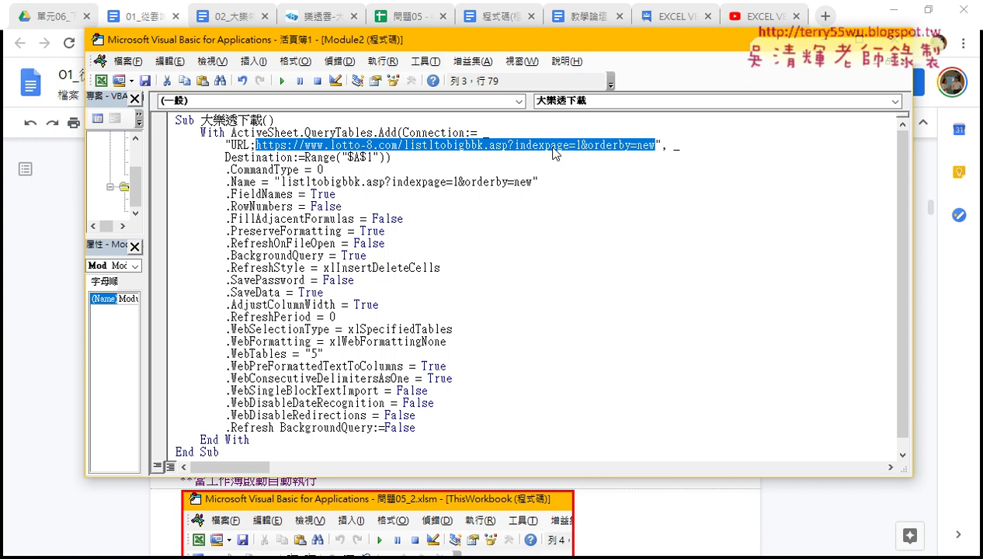
- Review the .CommandType line and the QueryTables Destination $A$1 argument
drag(323, 169, 186, 170)
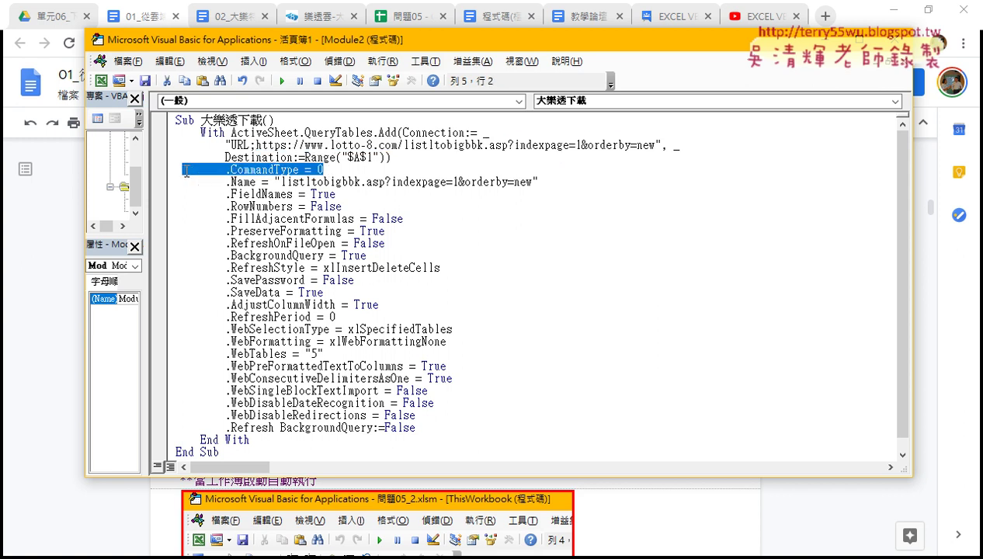
click(226, 171)
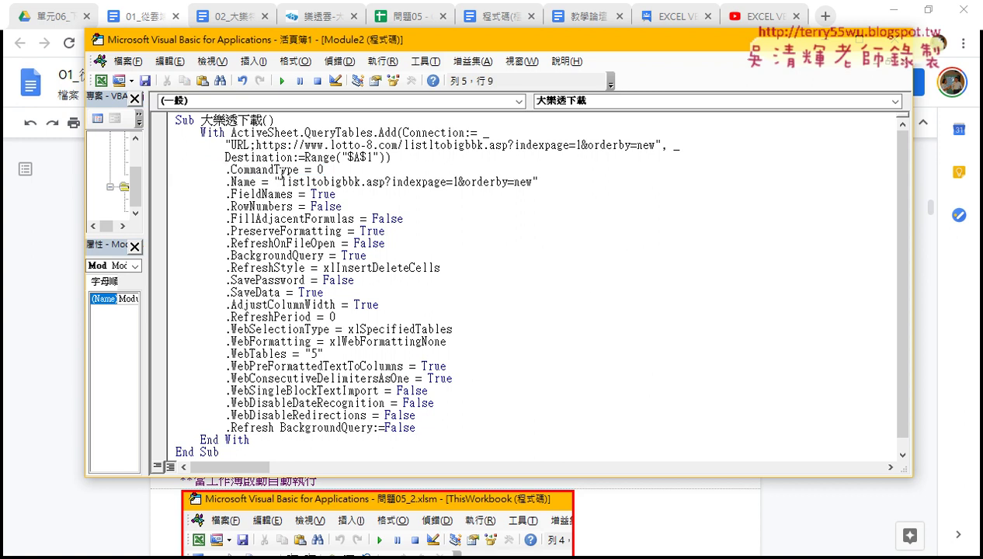
text(古)
text(')
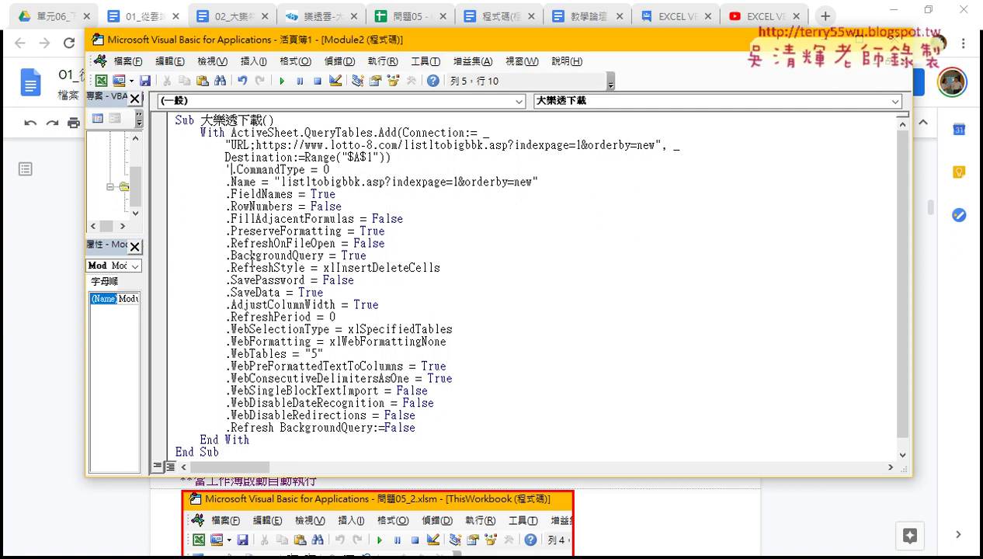
drag(224, 156, 292, 157)
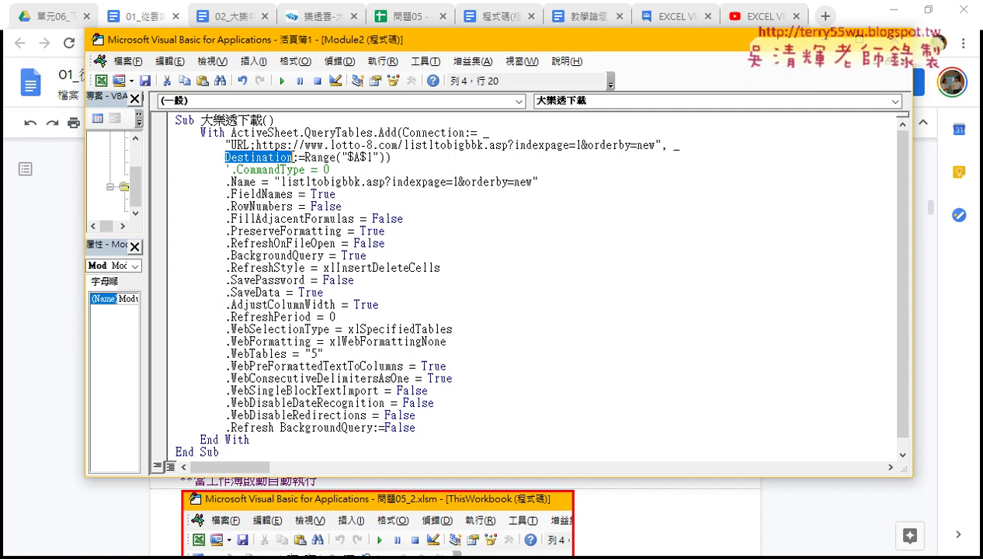
drag(379, 156, 342, 157)
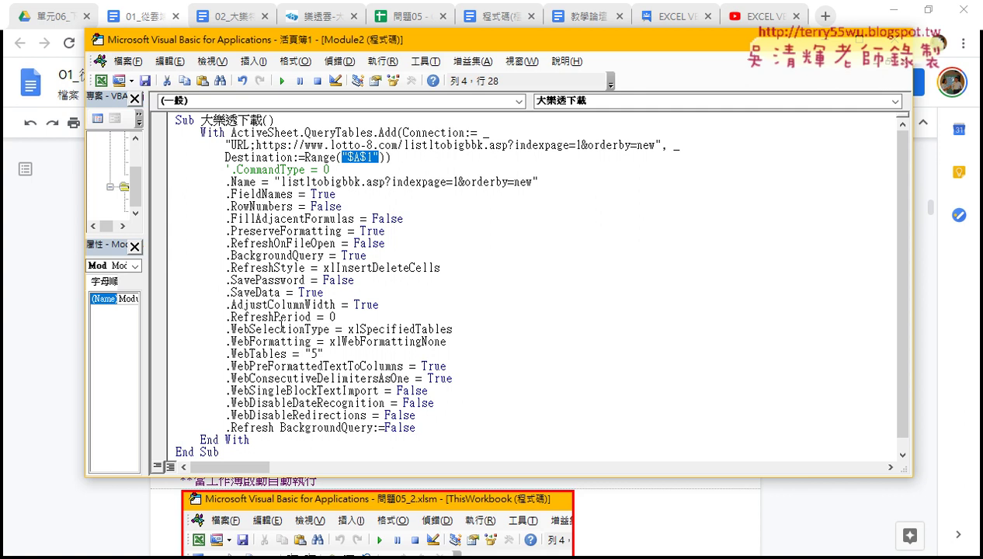
- Delete the setting lines from .CommandType through .WebSelectionType
drag(475, 329, 134, 182)
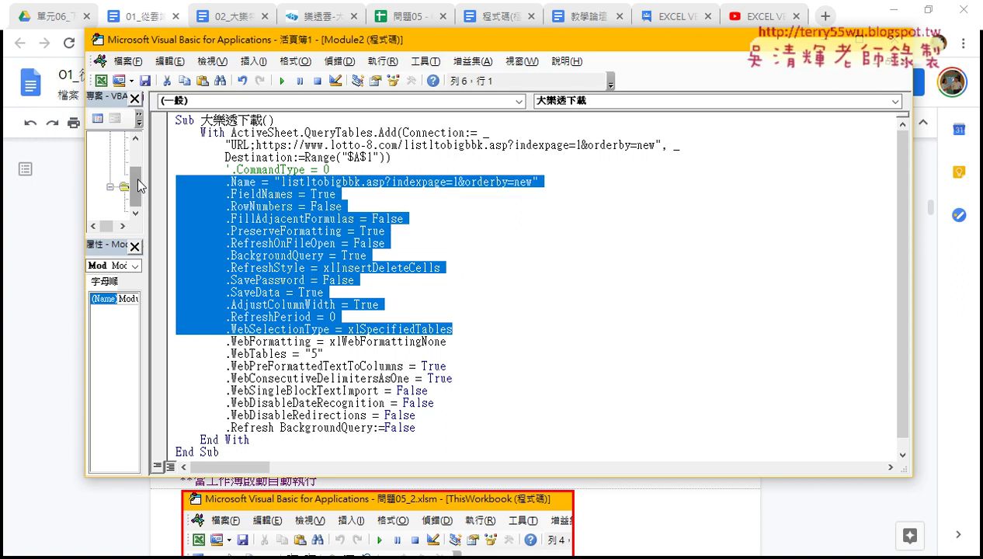
click(225, 181)
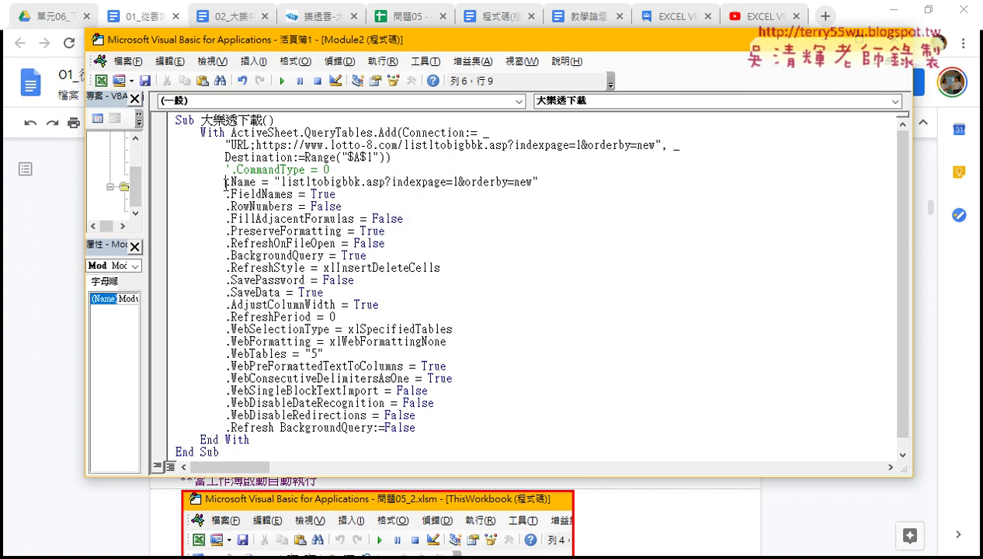
drag(224, 182, 260, 182)
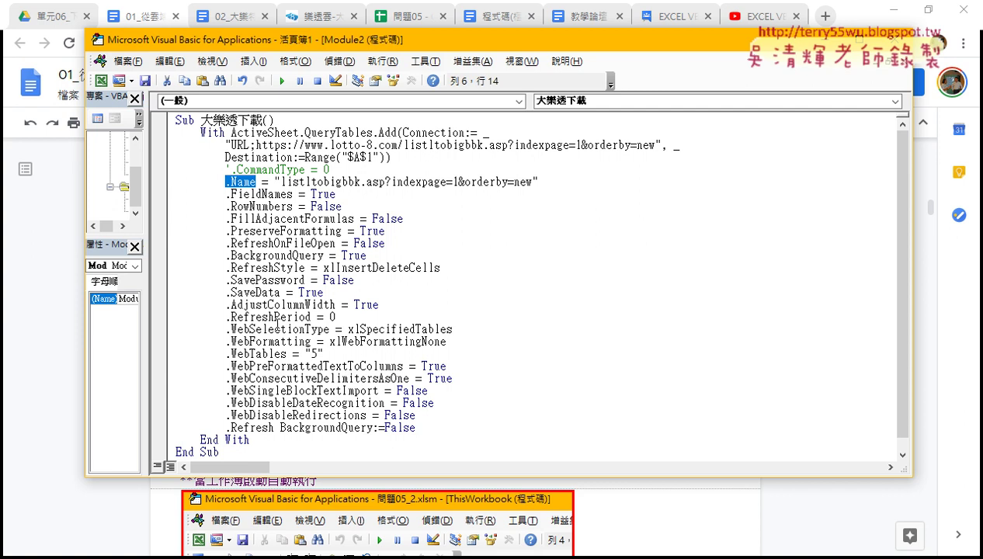
mouse_move(458, 329)
mouse_down()
mouse_move(205, 259)
mouse_move(170, 196)
mouse_move(169, 171)
mouse_up()
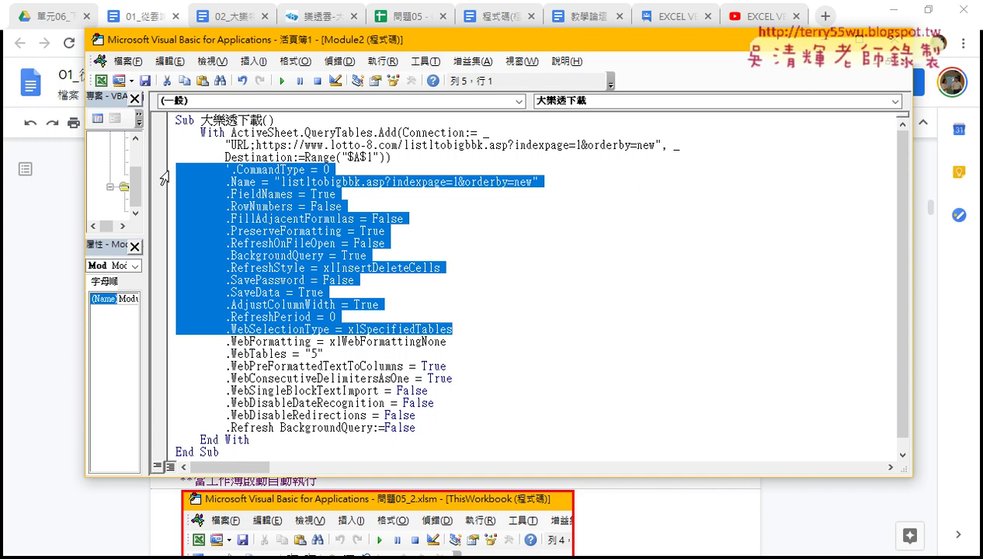
key(Delete)
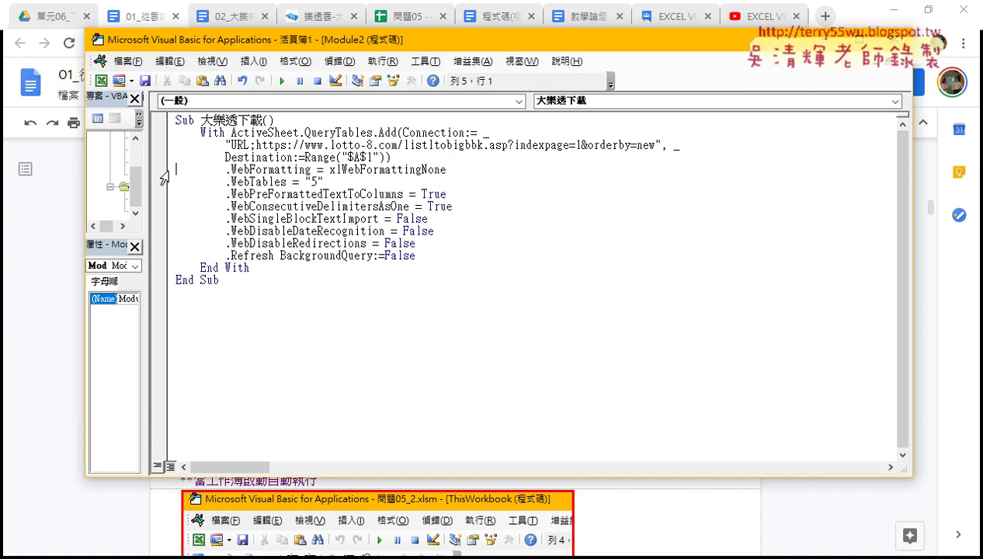
- Review the .WebFormatting None and .WebTables = "5" settings
click(269, 169)
drag(311, 169, 225, 169)
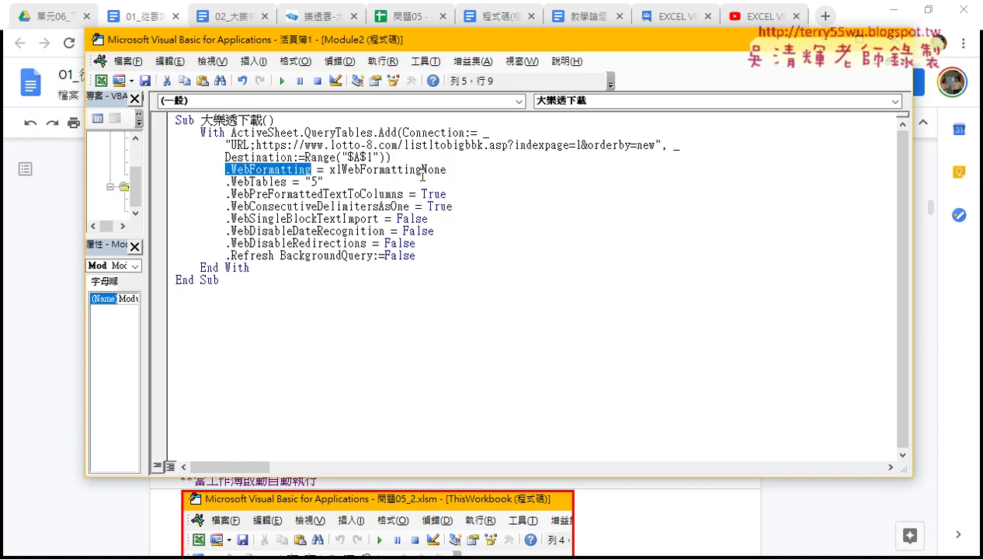
drag(447, 169, 423, 169)
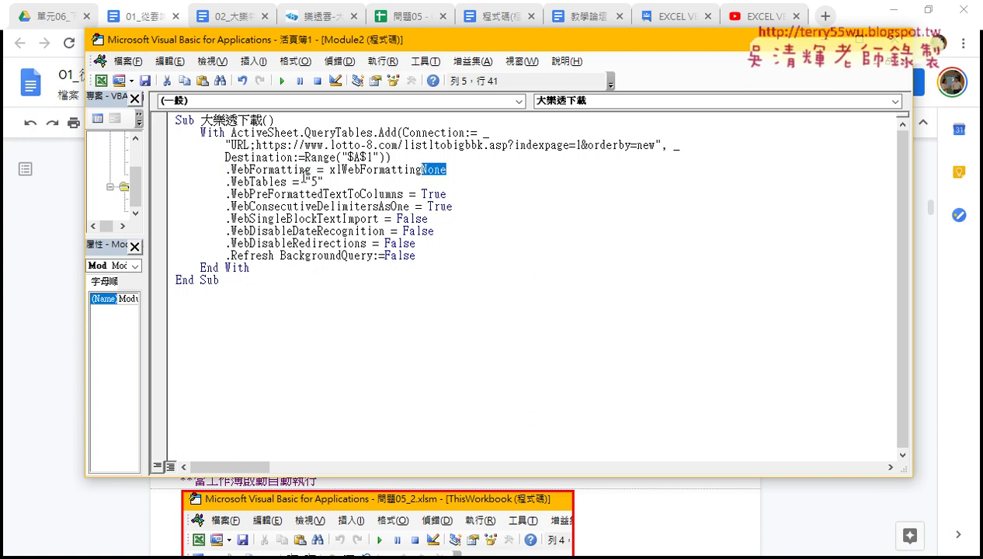
mouse_move(237, 182)
mouse_down()
mouse_move(289, 182)
mouse_move(231, 181)
mouse_up()
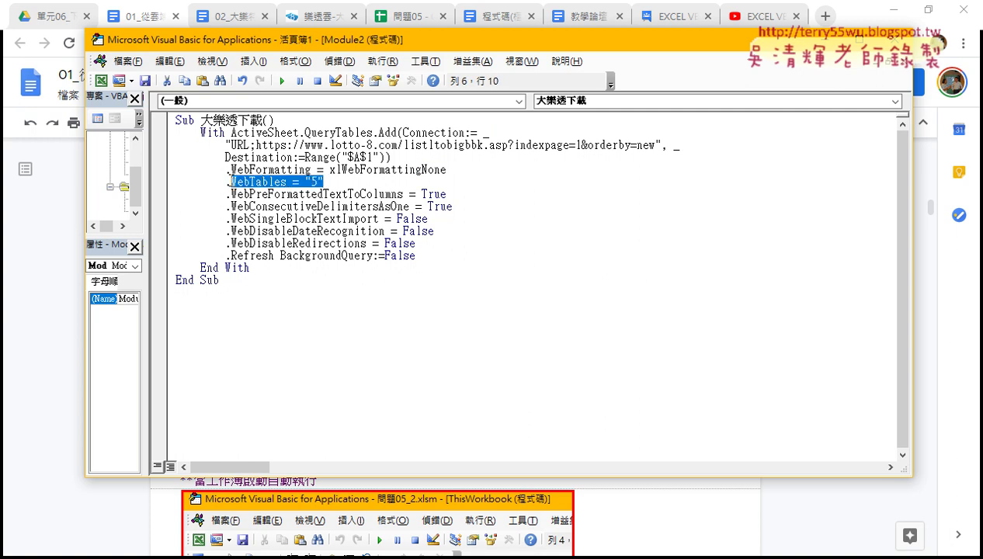
- Delete the five lines from .WebPreFormattedTextToColumns to .WebDisableRedirections, then return to the notes
click(318, 195)
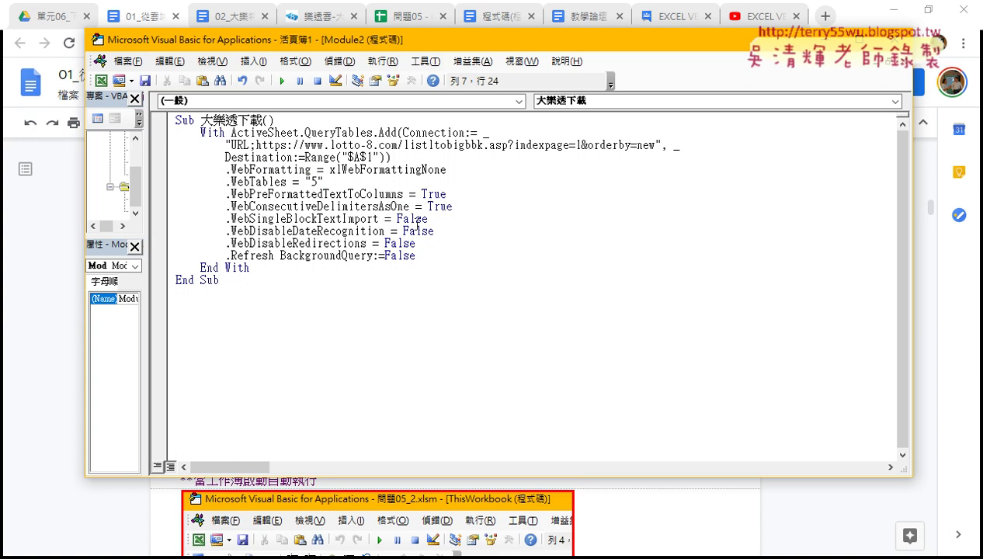
drag(416, 243, 154, 195)
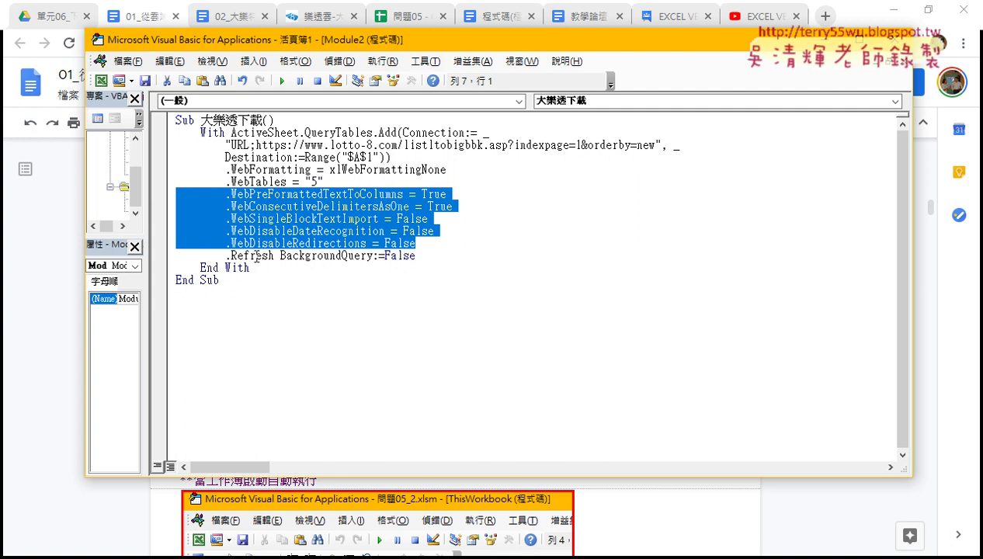
key(Delete)
key(Delete)
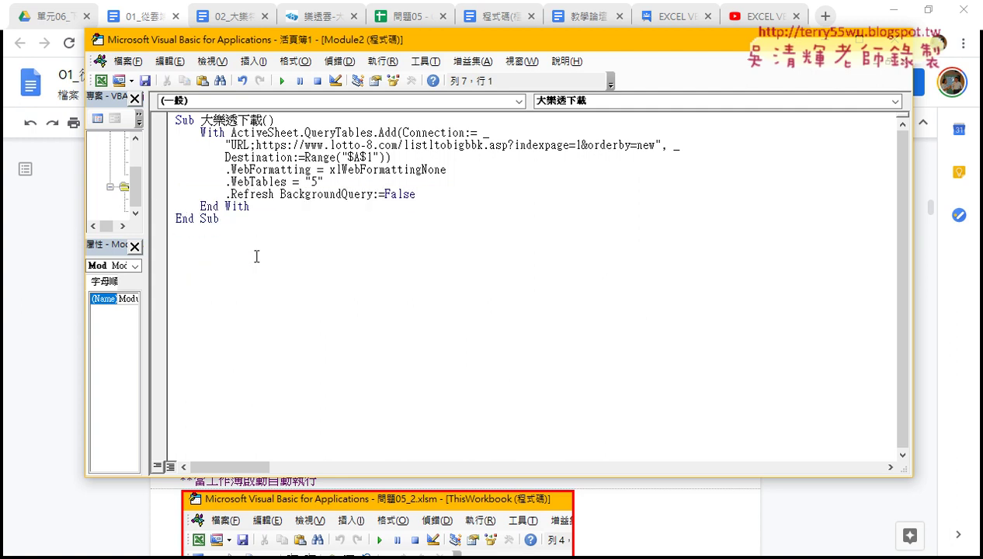
click(250, 517)
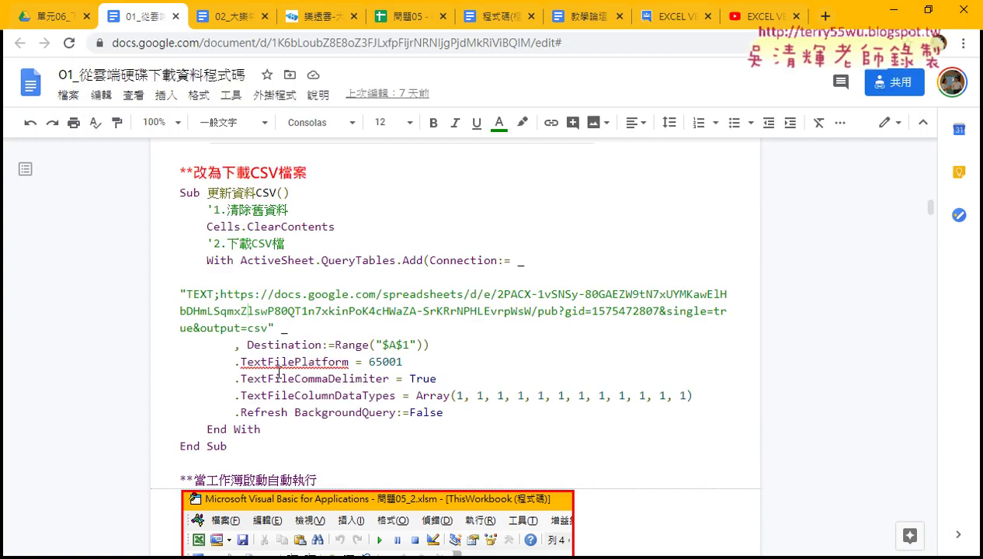
- Open the 02_大樂特歷史資料下載 notes and select the sample macro's body lines to review them
click(248, 16)
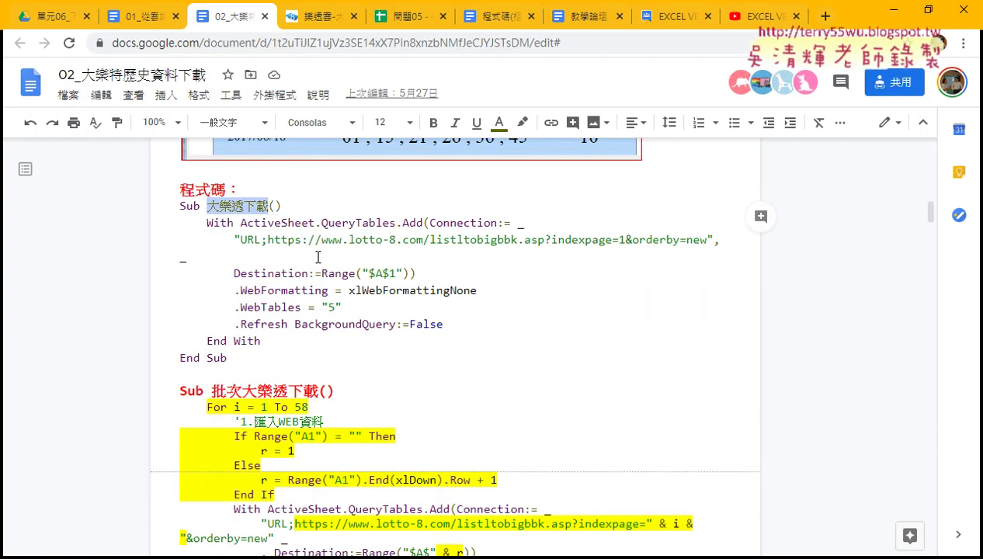
click(260, 286)
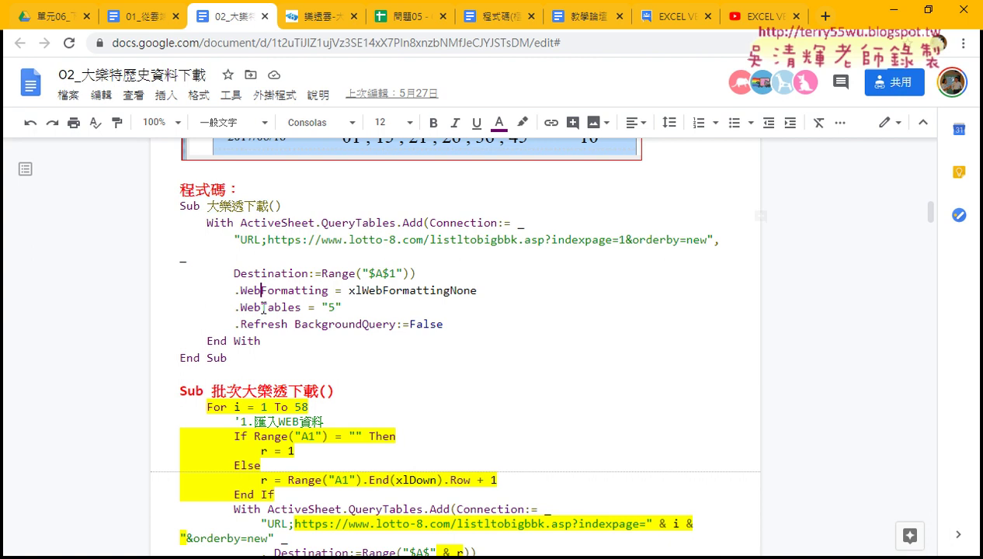
click(262, 324)
drag(339, 331, 97, 260)
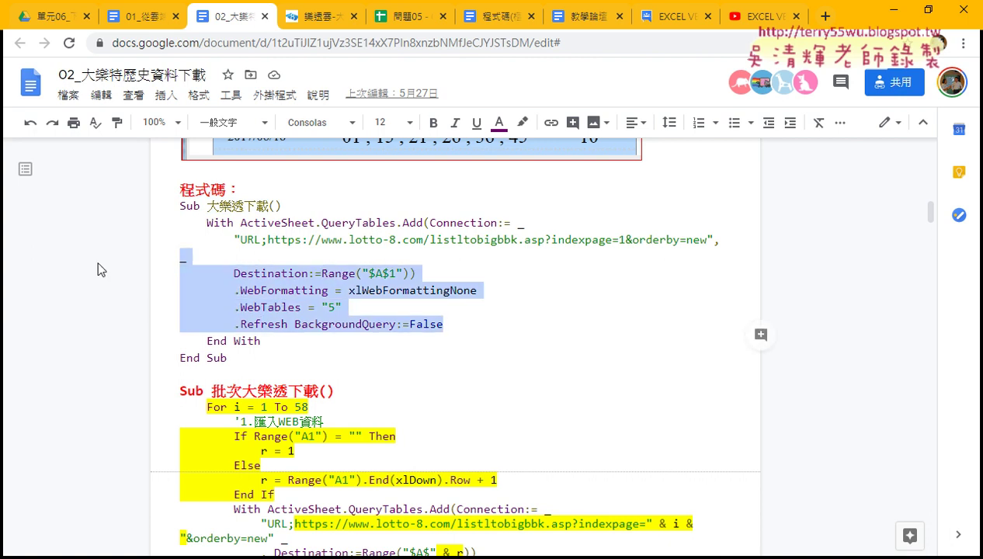
click(97, 260)
- Add sheet 工作表6 and run 大樂透下載 to import the lottery draws into it
key(alt+Tab)
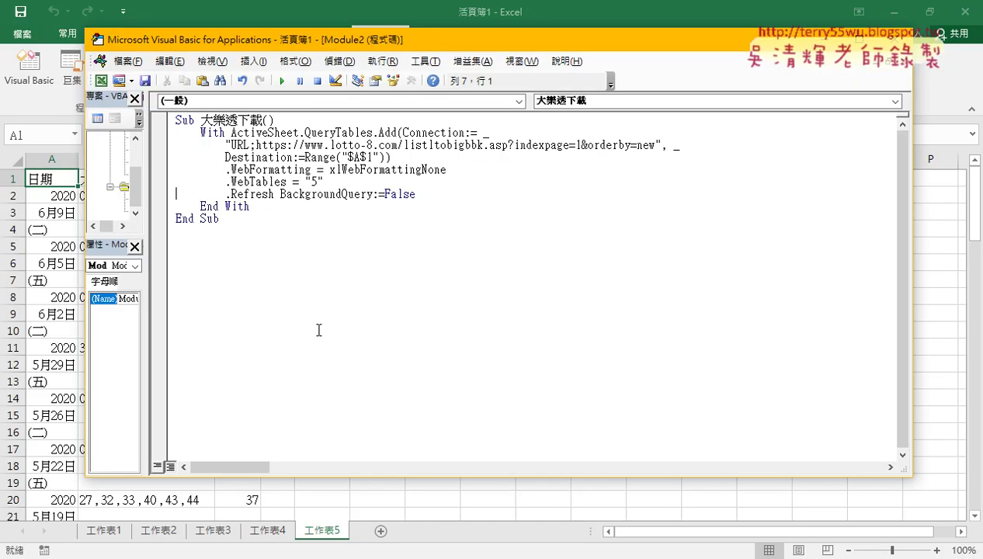
click(380, 531)
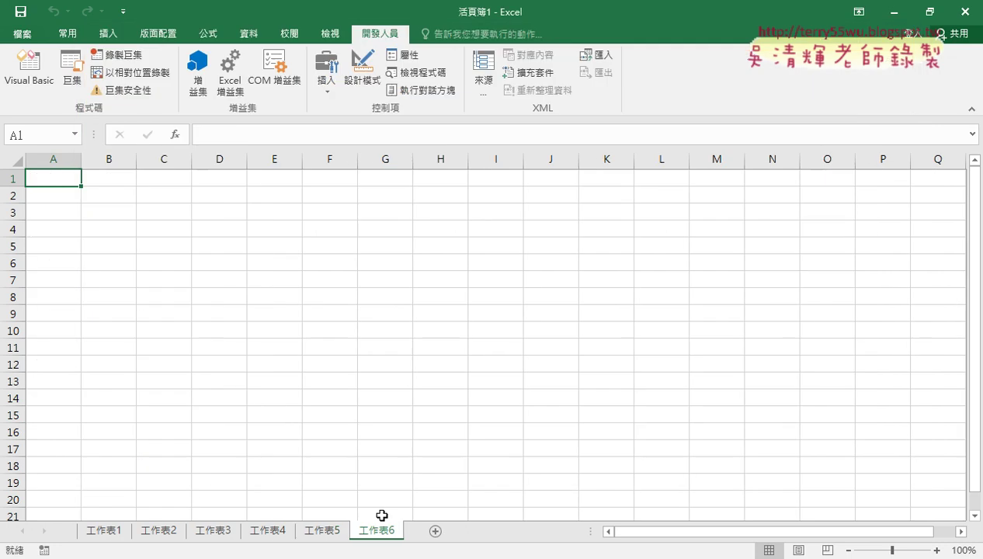
click(39, 78)
click(321, 182)
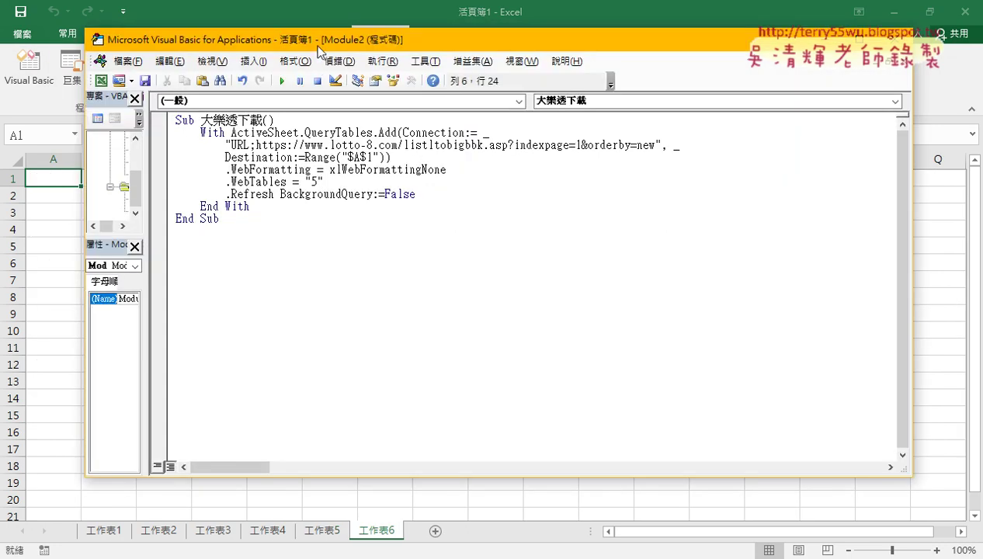
drag(315, 46, 537, 58)
click(506, 94)
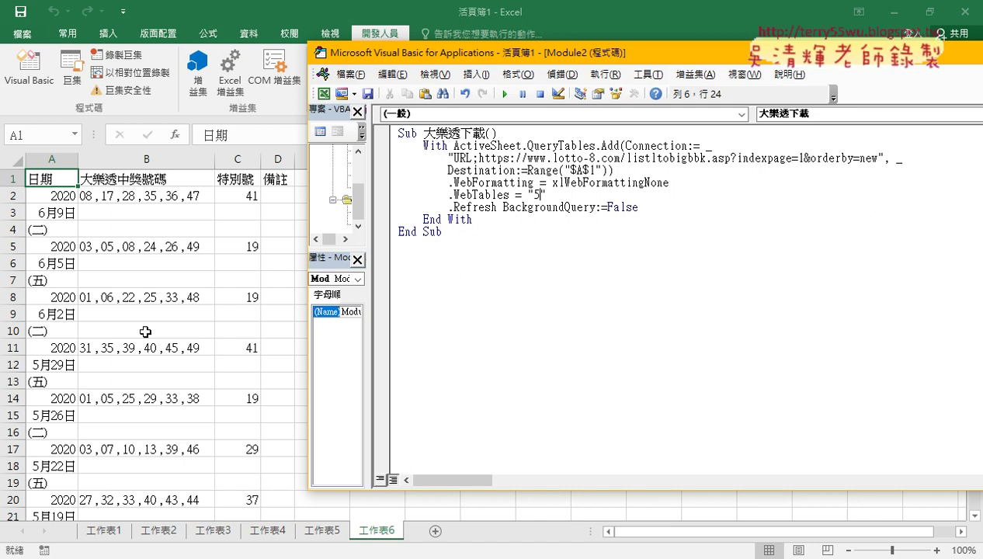
- Duplicate the macro and rename the copy 批次大樂透下載
drag(471, 220, 382, 142)
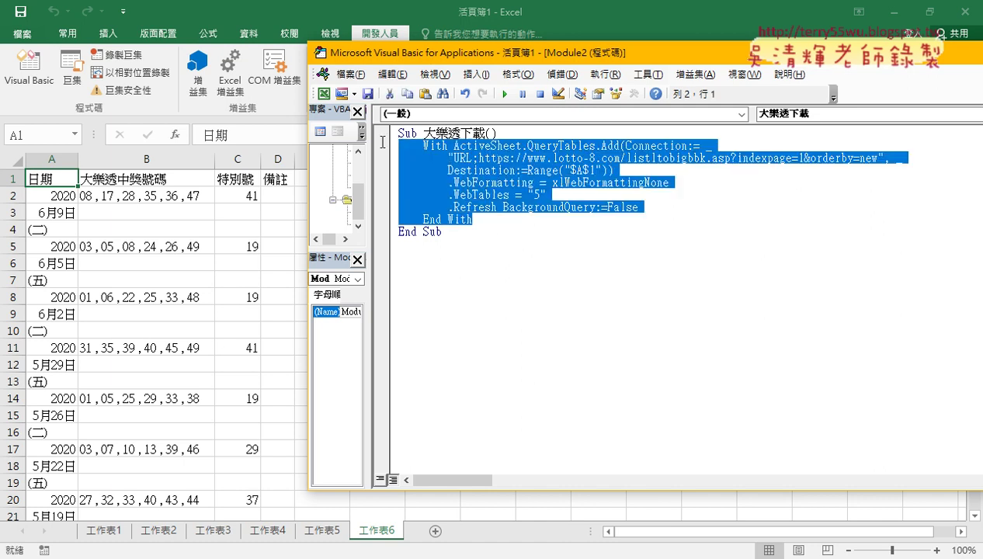
mouse_move(441, 231)
mouse_down()
mouse_move(390, 147)
mouse_move(428, 269)
mouse_up()
key(shift+Up)
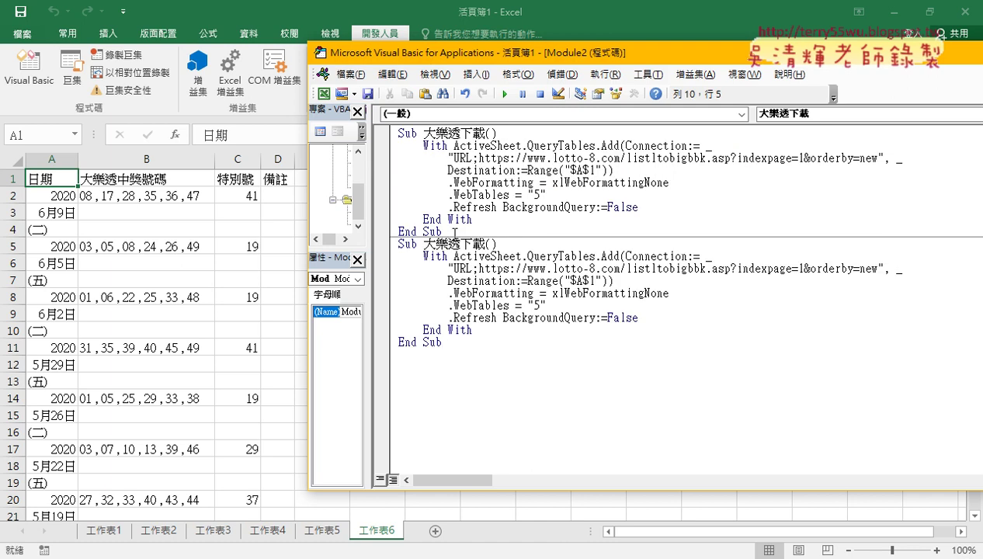
key(Delete)
text(批)
text(次大)
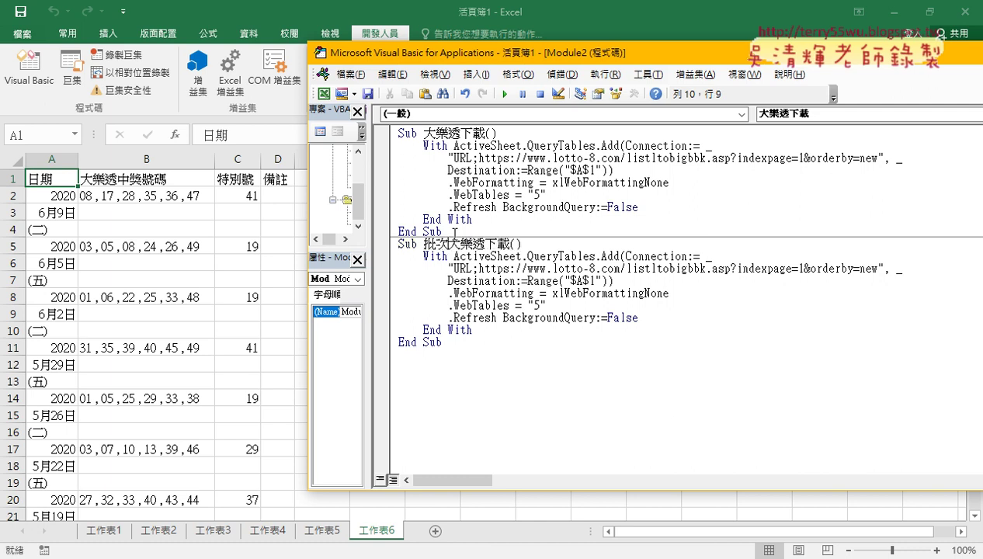
drag(472, 330, 385, 262)
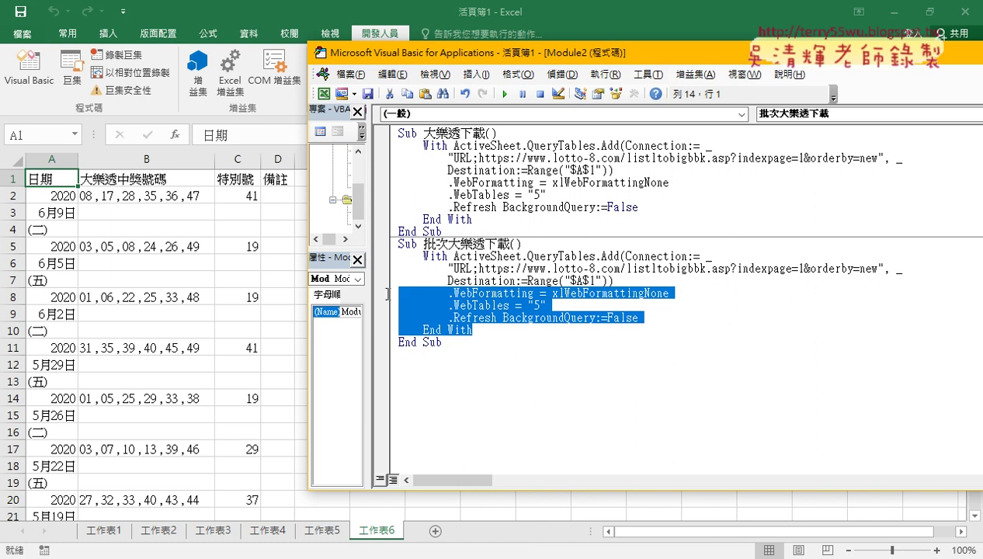
click(854, 268)
double_click(799, 269)
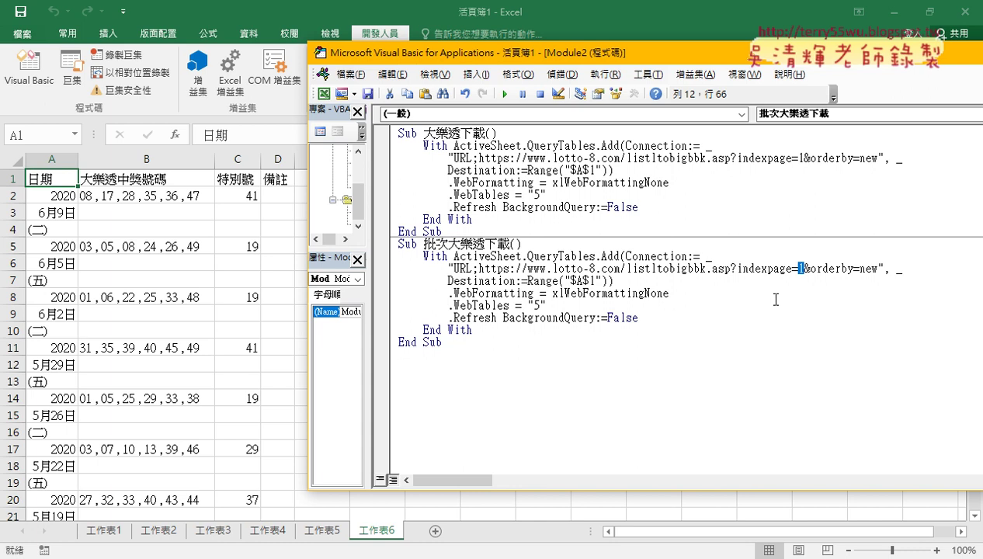
- Add a For i = 1 To 59 line after the Sub header and a Next line
click(581, 245)
key(Return)
key(Return)
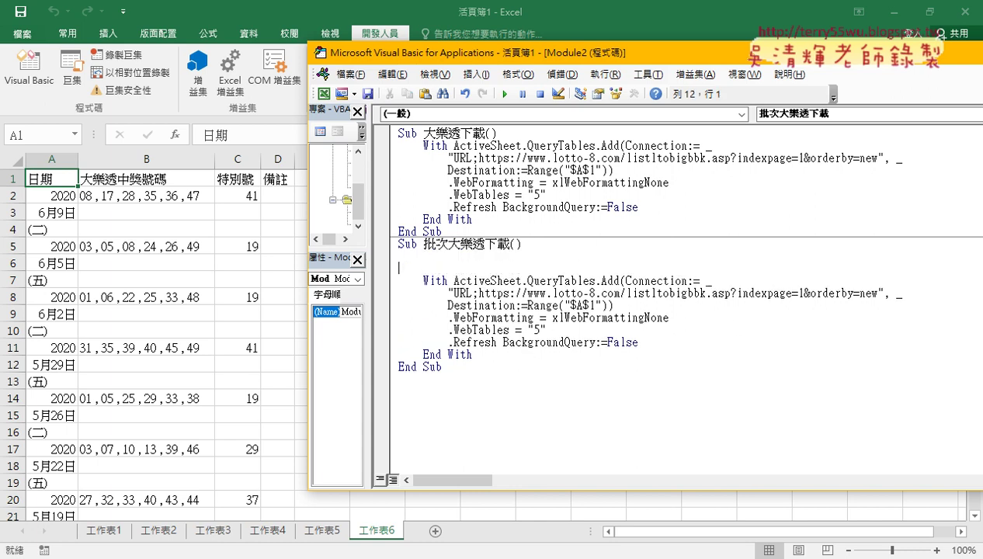
key(Up)
text(for )
text(i=1 )
text(to )
text(59)
key(Return)
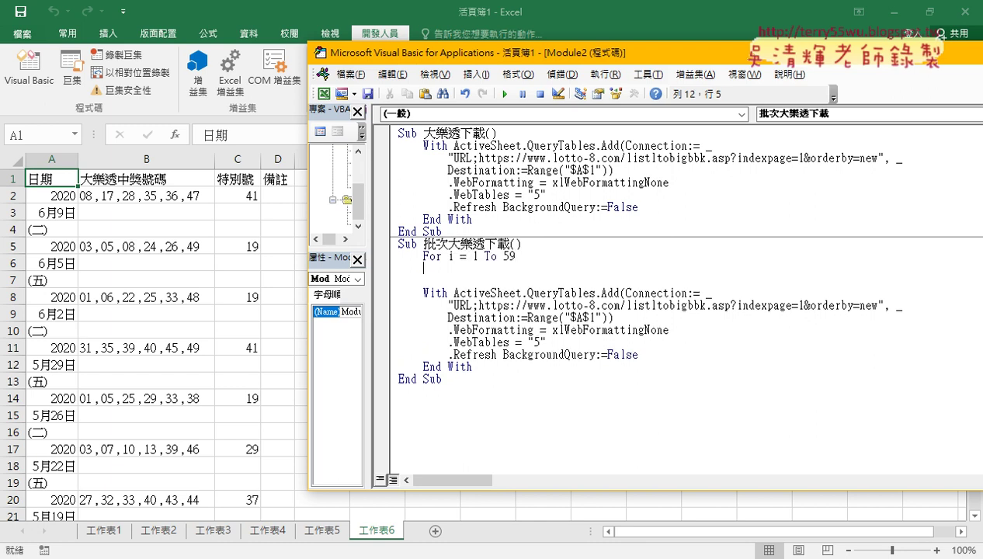
key(Return)
text(nex)
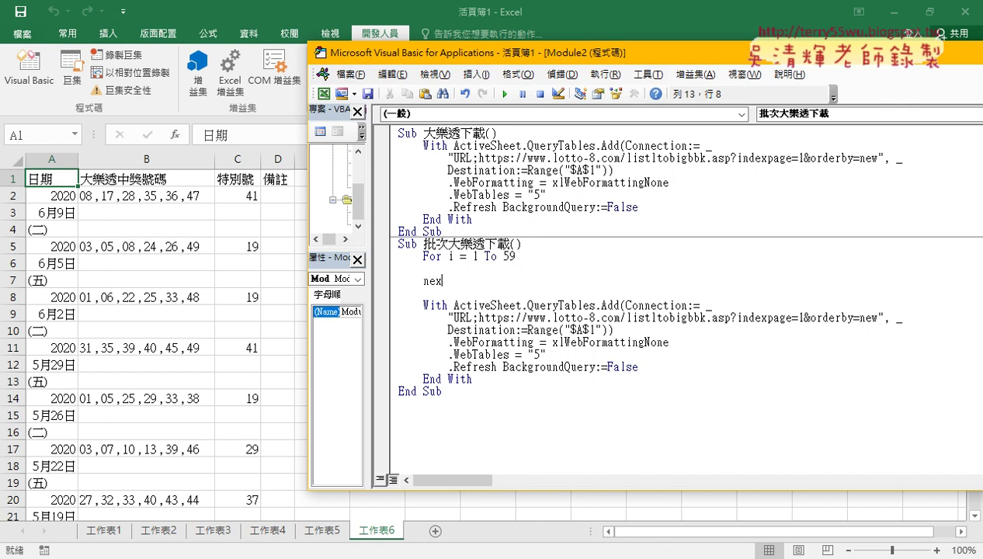
text(t)
click(584, 321)
- Move the With…End With block inside the For loop and Tab-indent it
drag(515, 256, 466, 256)
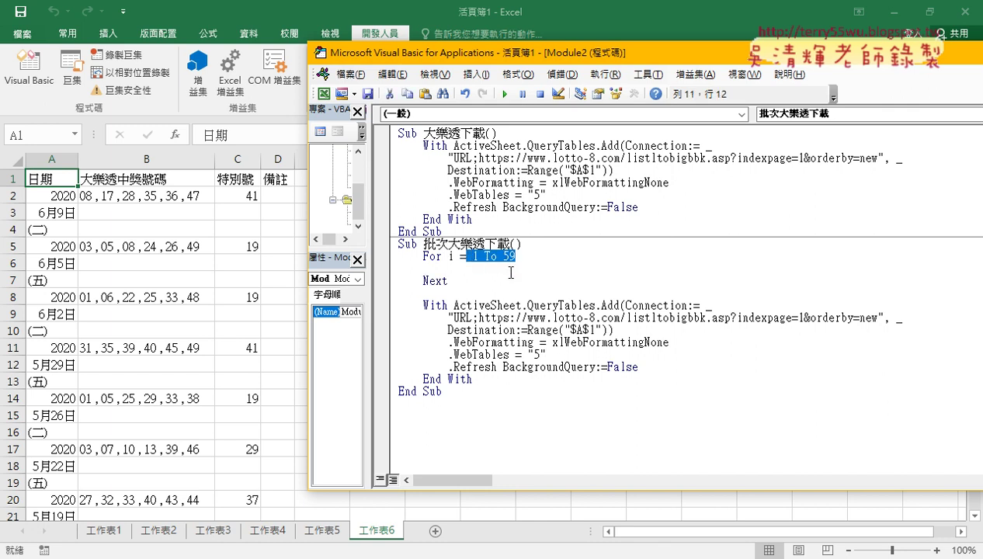
mouse_move(472, 379)
mouse_down()
mouse_move(389, 313)
mouse_move(400, 268)
mouse_up()
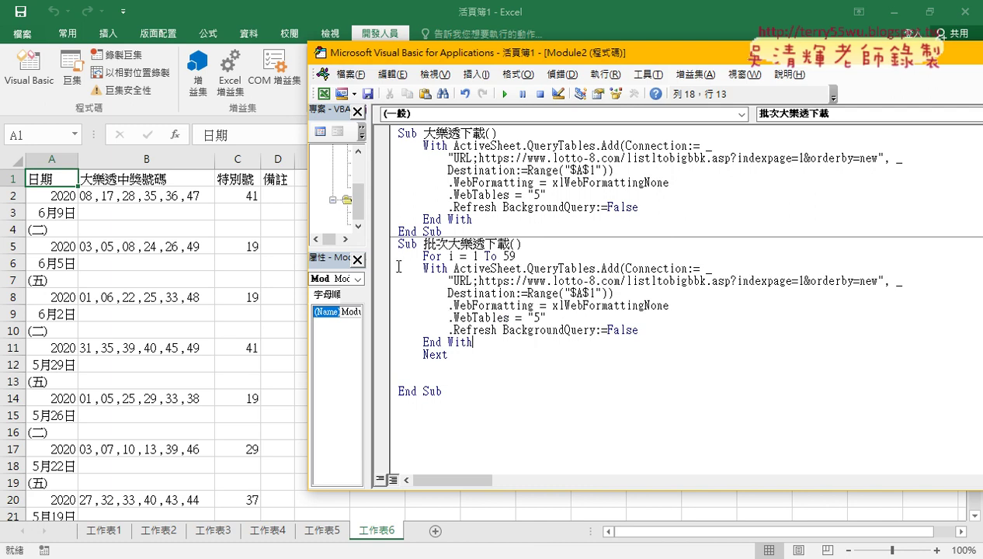
drag(498, 342, 403, 272)
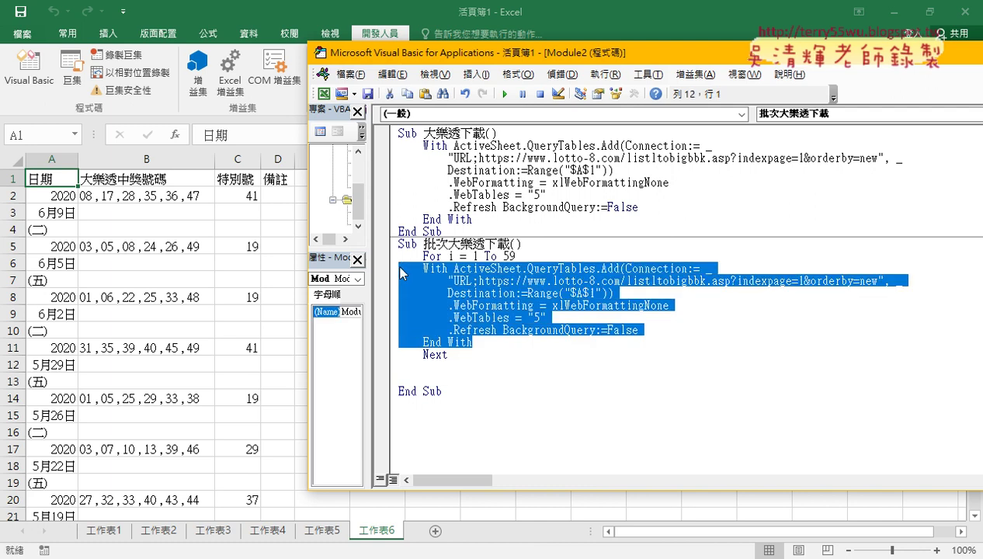
key(Tab)
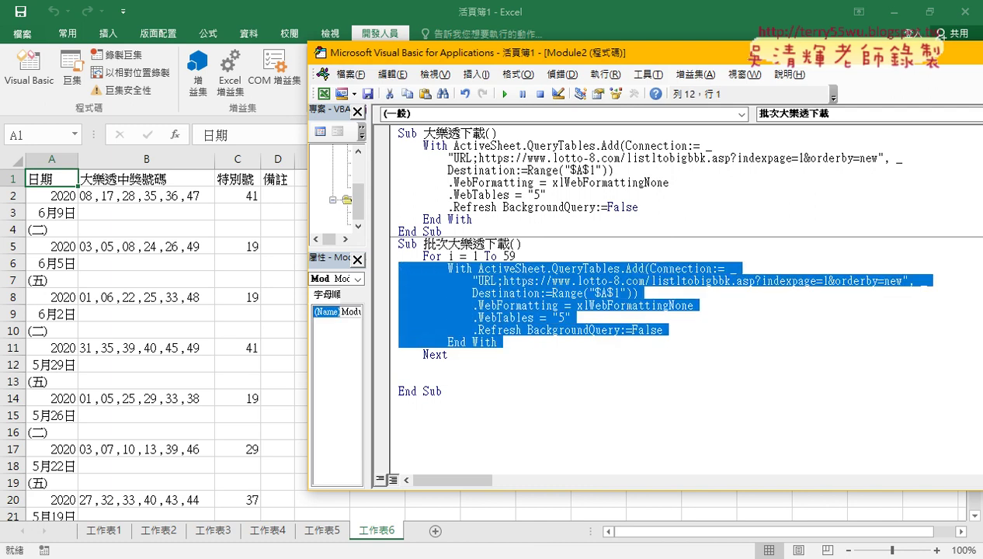
click(453, 363)
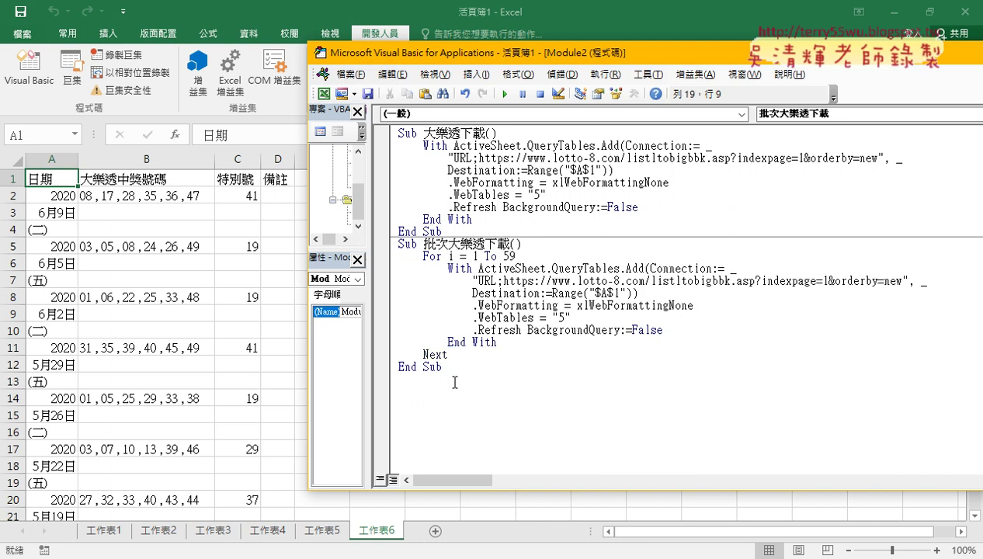
drag(440, 59, 251, 62)
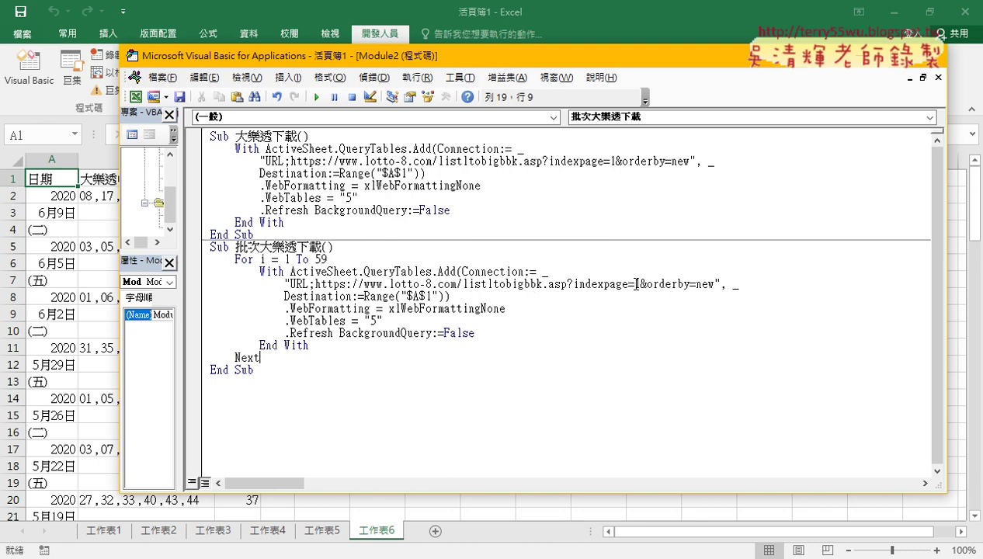
- Replace indexpage=1 with indexpage=" & i & " in the URL, then add blank sheet 工作表7
double_click(635, 285)
text("")
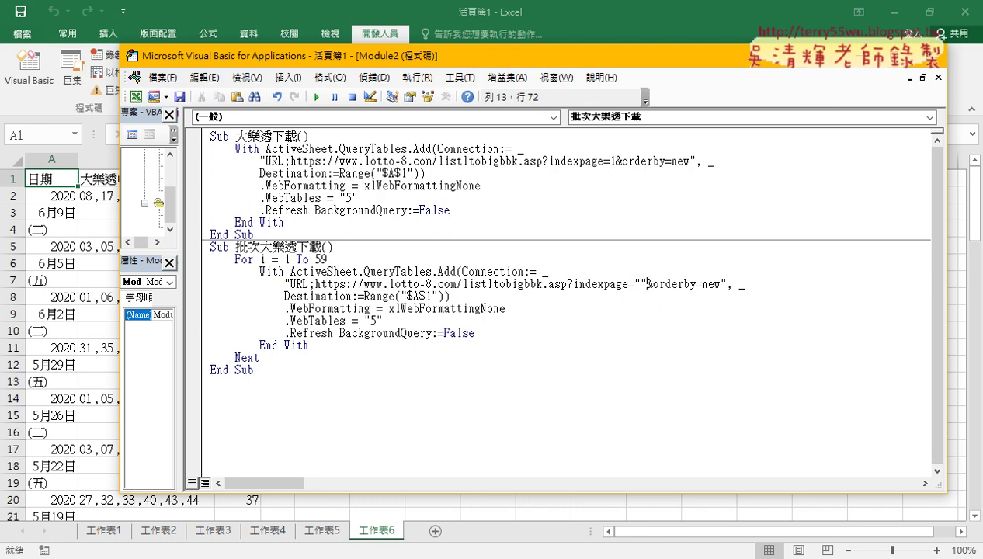
text(&i)
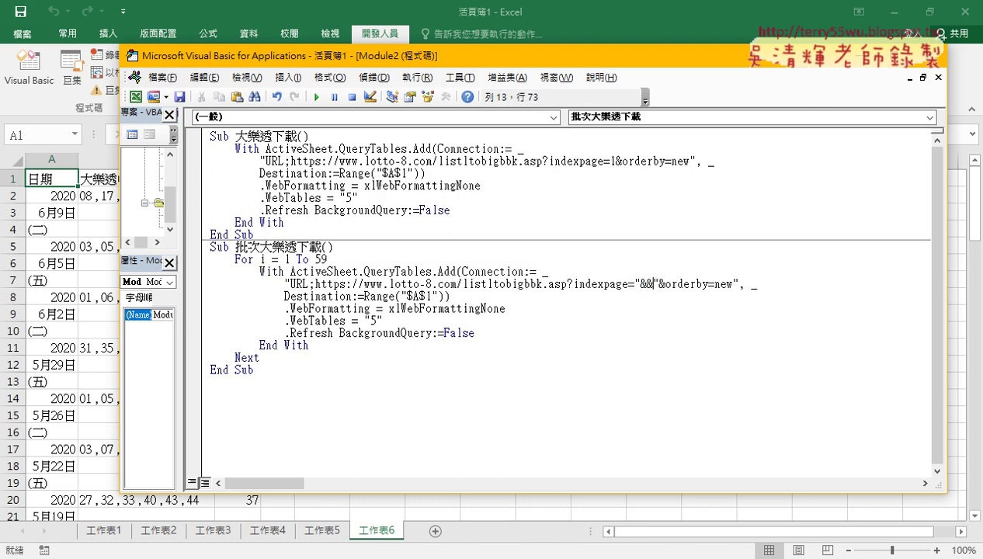
text(i)
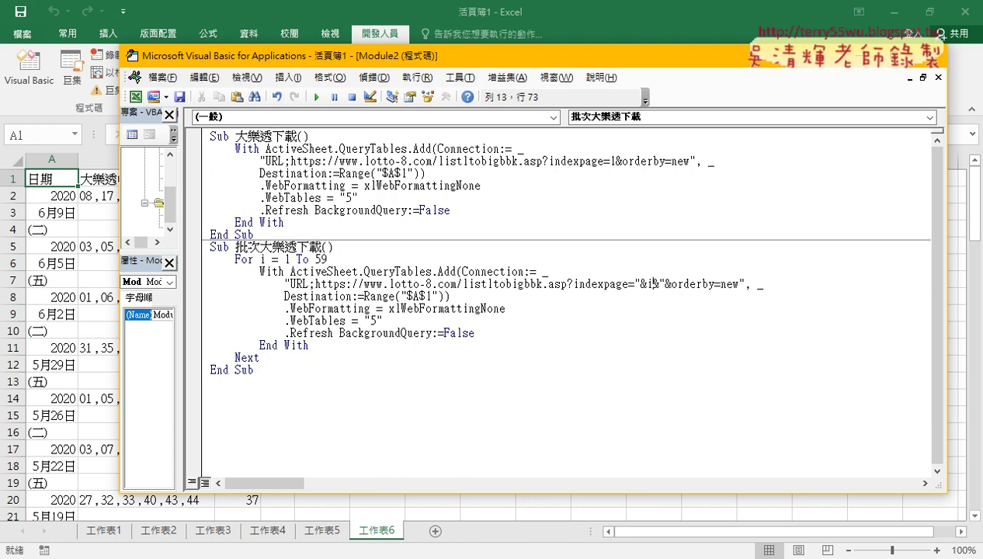
click(639, 283)
key(Right)
key(Right)
key(Right)
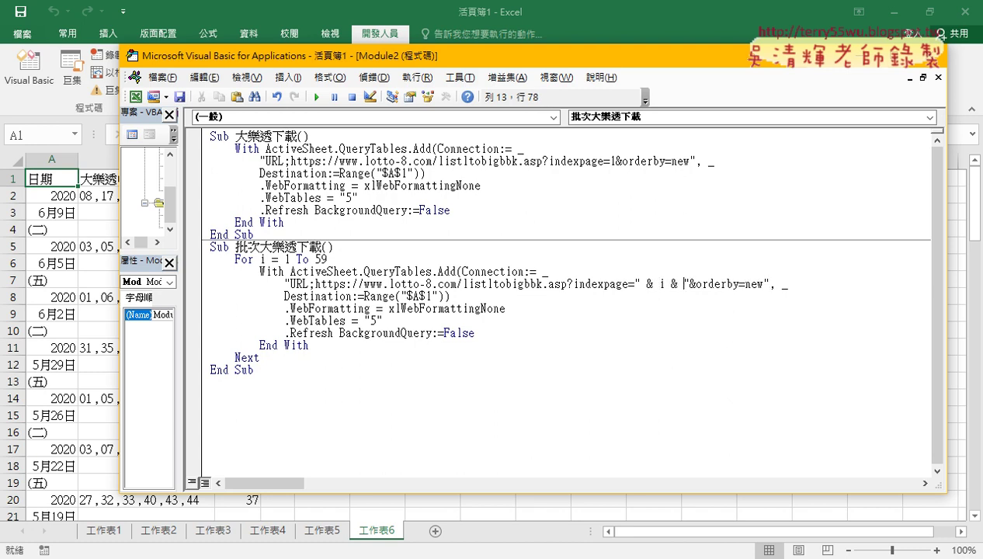
key(Down)
key(Down)
drag(635, 284, 689, 284)
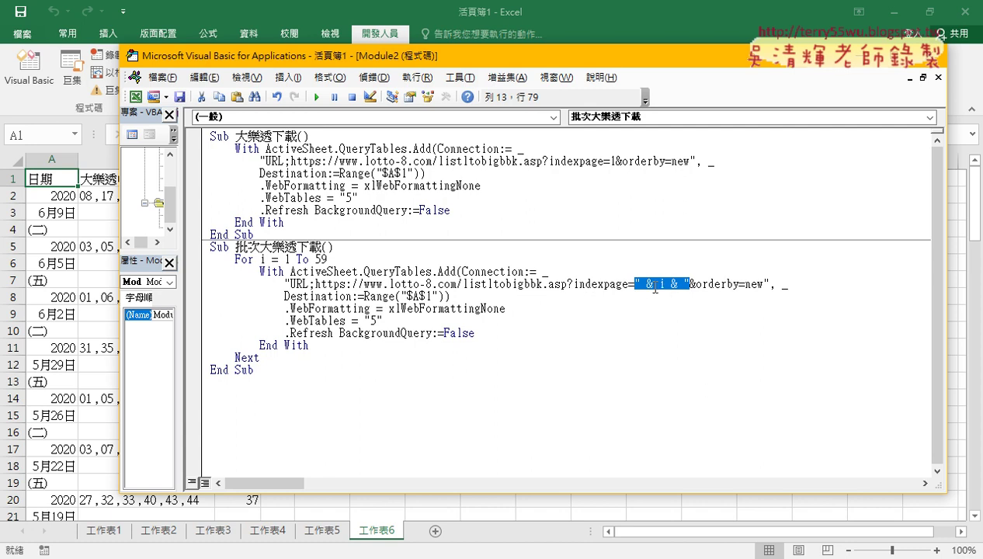
click(437, 534)
click(437, 533)
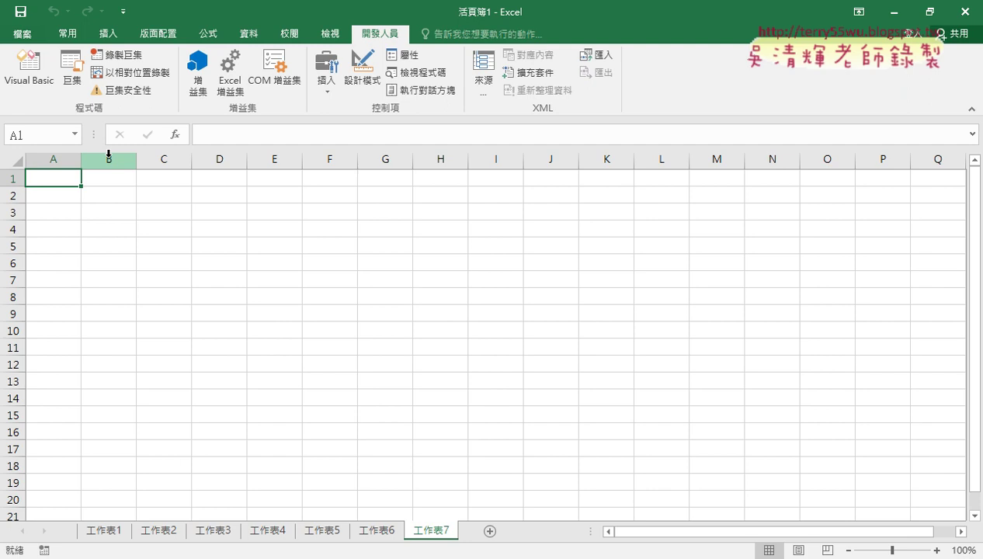
- Set breakpoints inside the 批次大樂透下載 loop for stepping through it
click(30, 70)
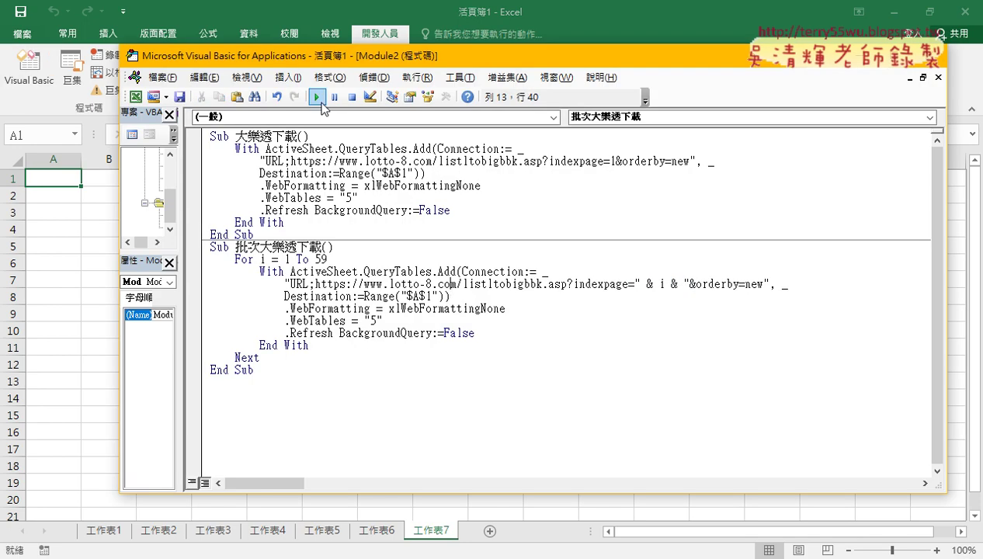
click(194, 284)
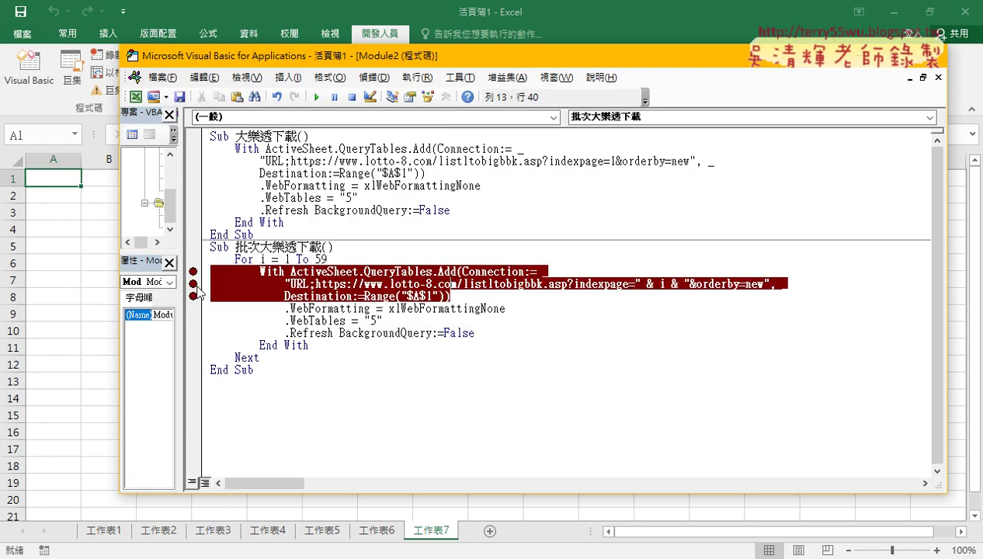
click(196, 287)
click(194, 308)
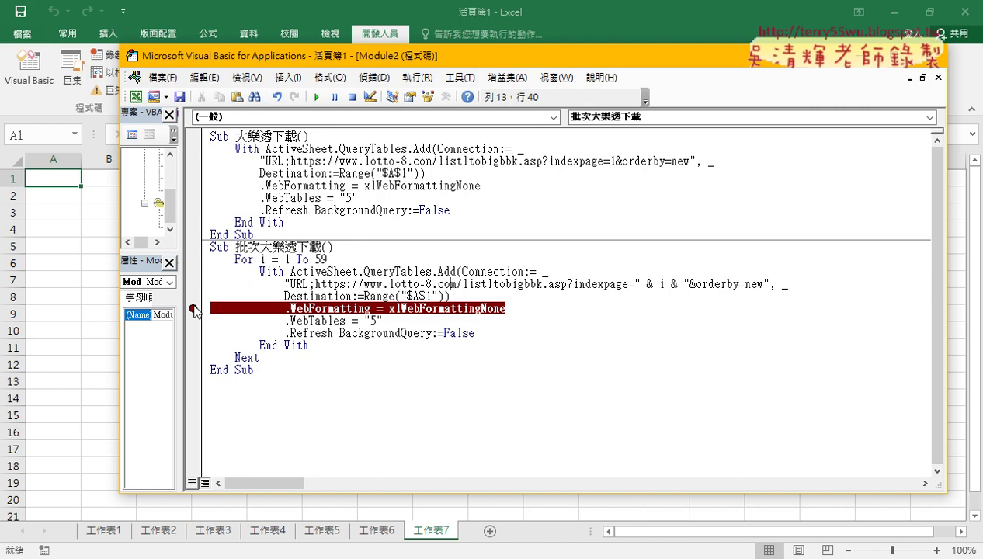
click(193, 345)
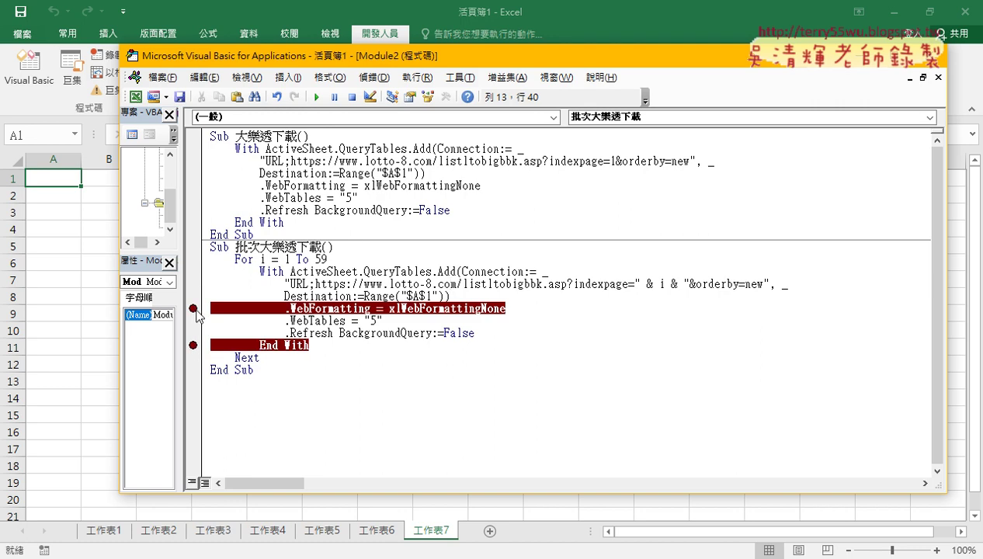
click(194, 309)
click(193, 333)
click(193, 345)
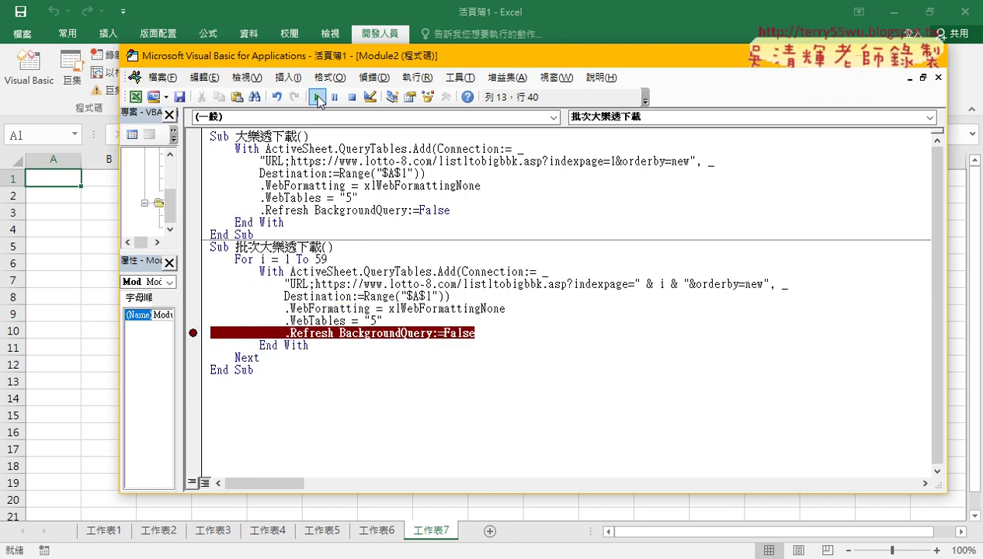
- Run two loop passes with F8, filling 工作表7 with page 2 in A–D and page 1 in E–H
click(316, 97)
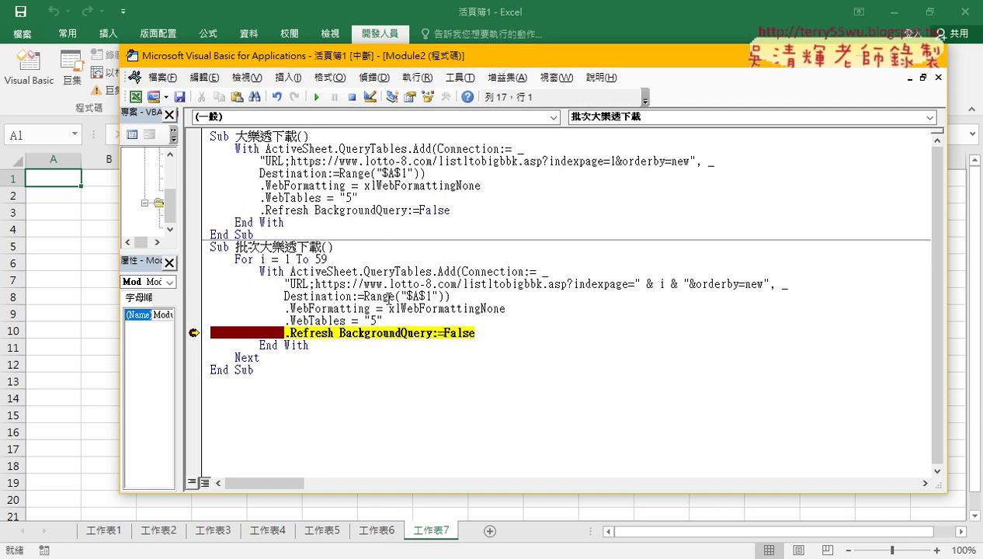
key(F8)
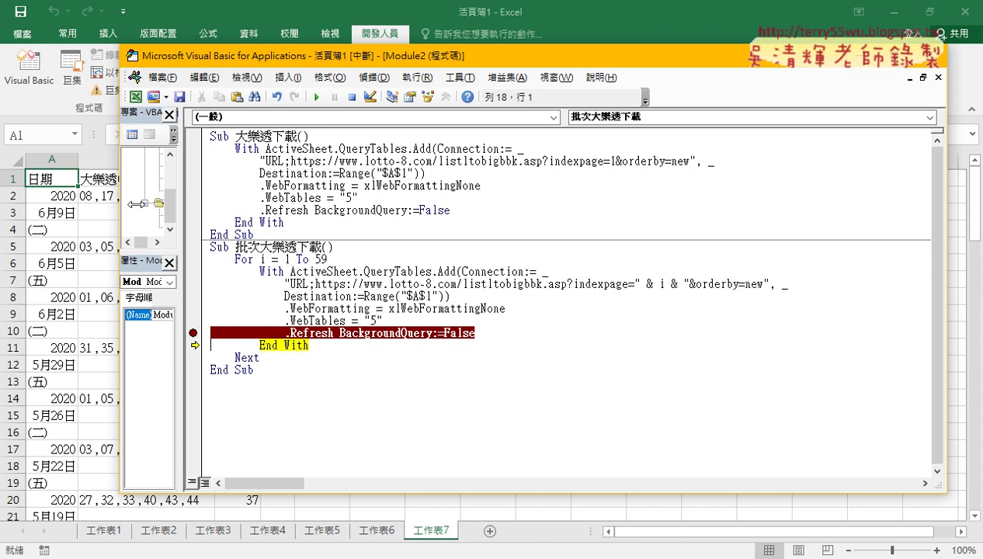
click(318, 97)
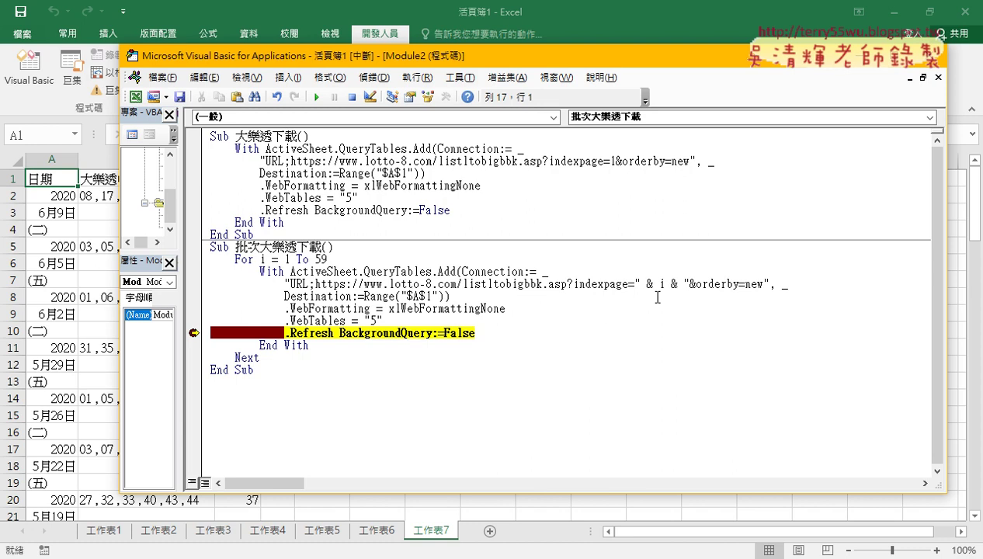
mouse_move(664, 284)
key(F8)
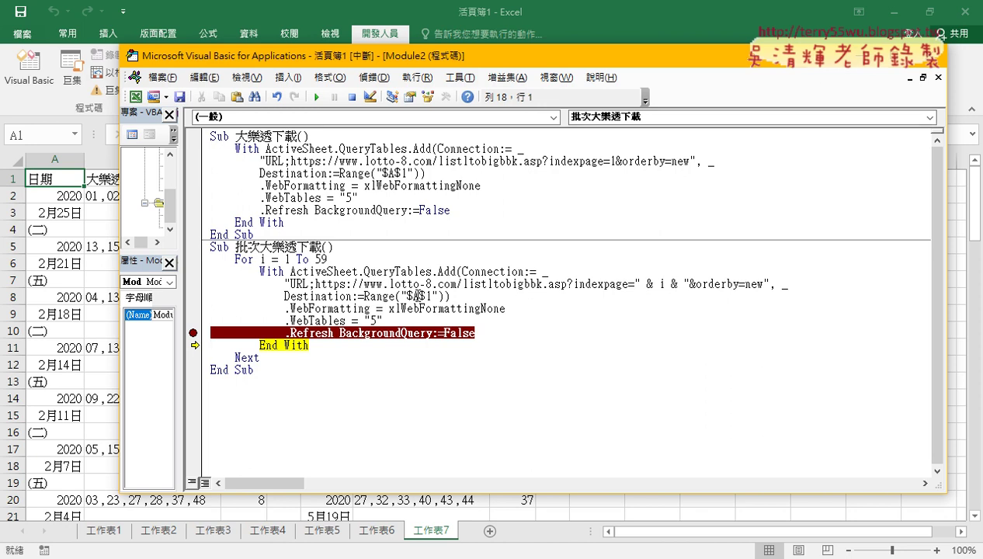
drag(284, 297, 458, 296)
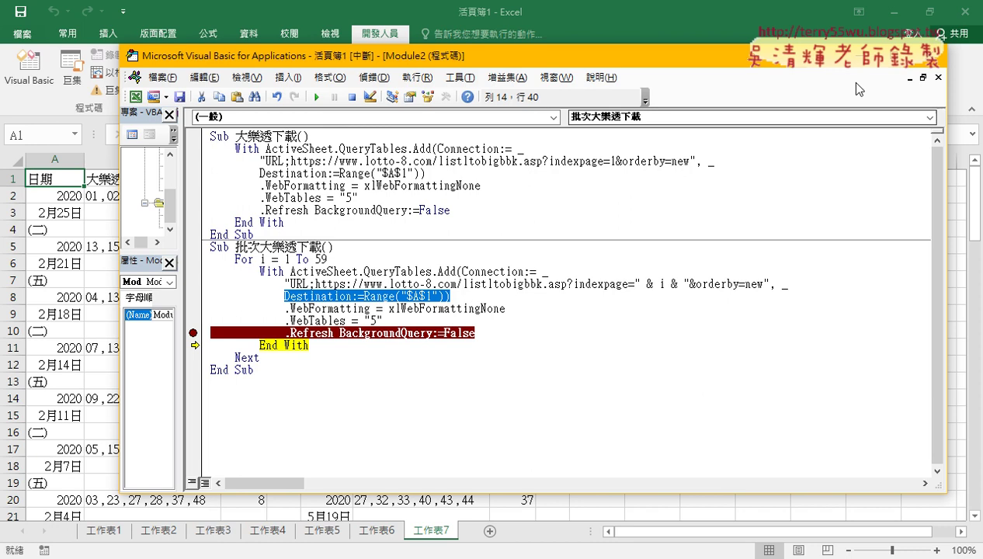
key(alt+F11)
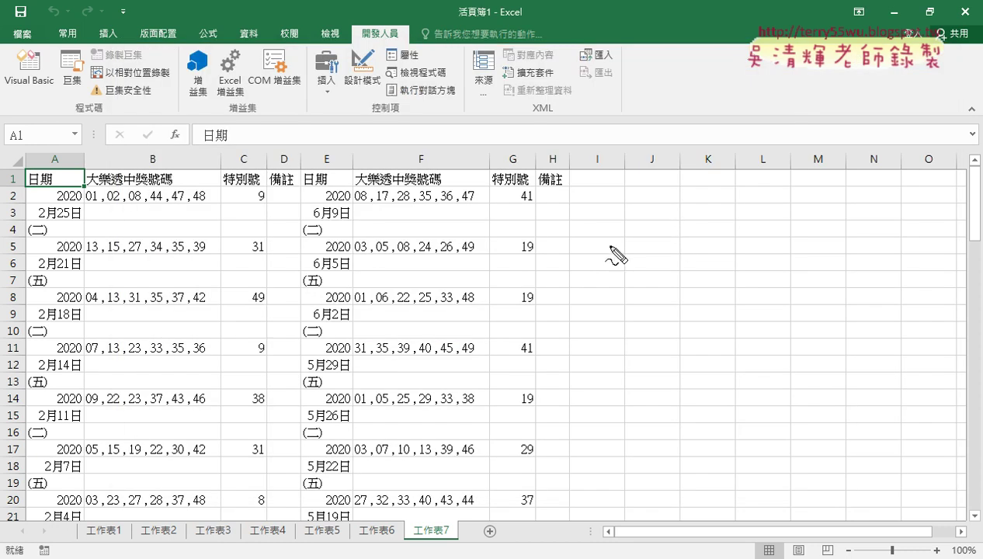
- Annotate the boundary between the two existing draw tables, labelling the left one as page 2
drag(302, 159, 303, 403)
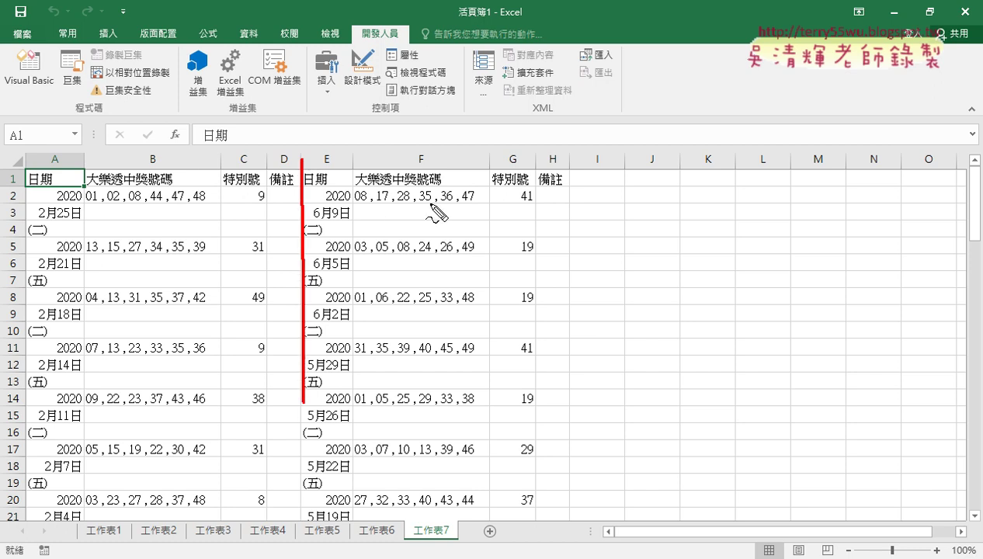
drag(451, 108, 450, 154)
drag(117, 128, 205, 159)
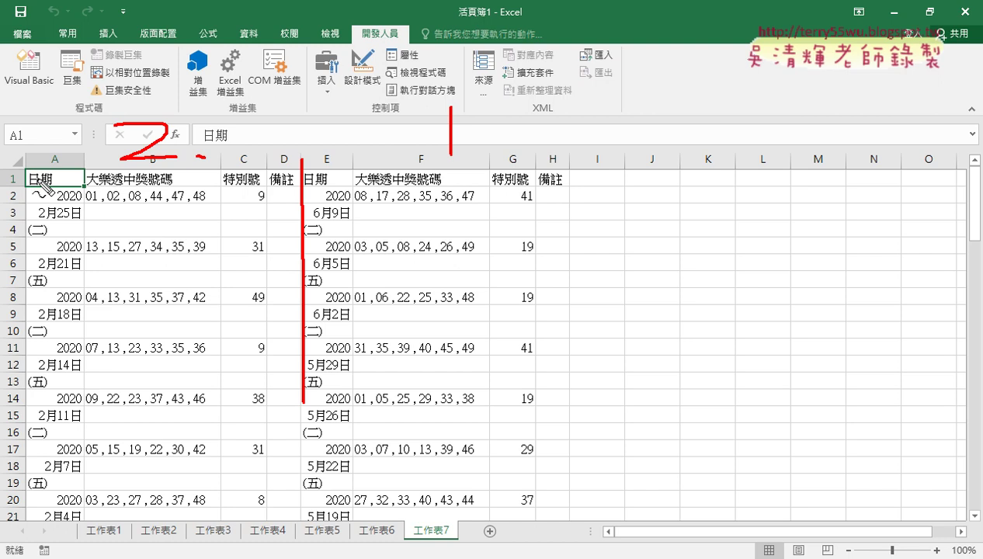
key(Escape)
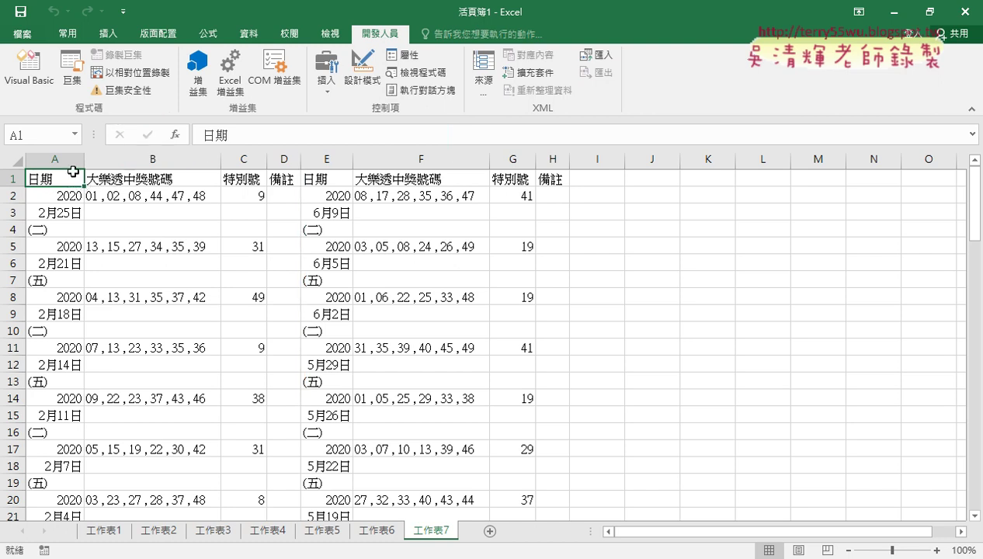
- Resume the paused macro for one more loop pass to import page 3
click(23, 74)
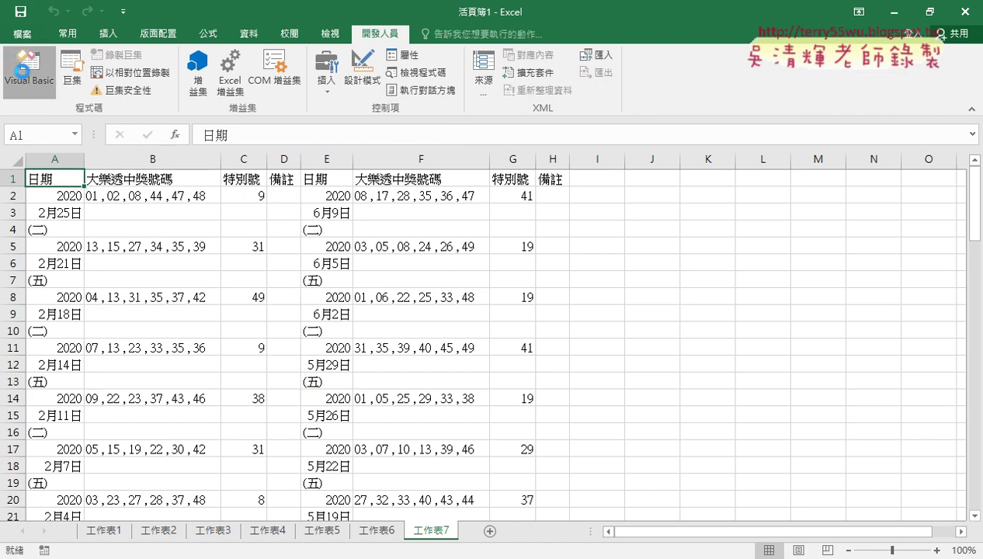
click(318, 97)
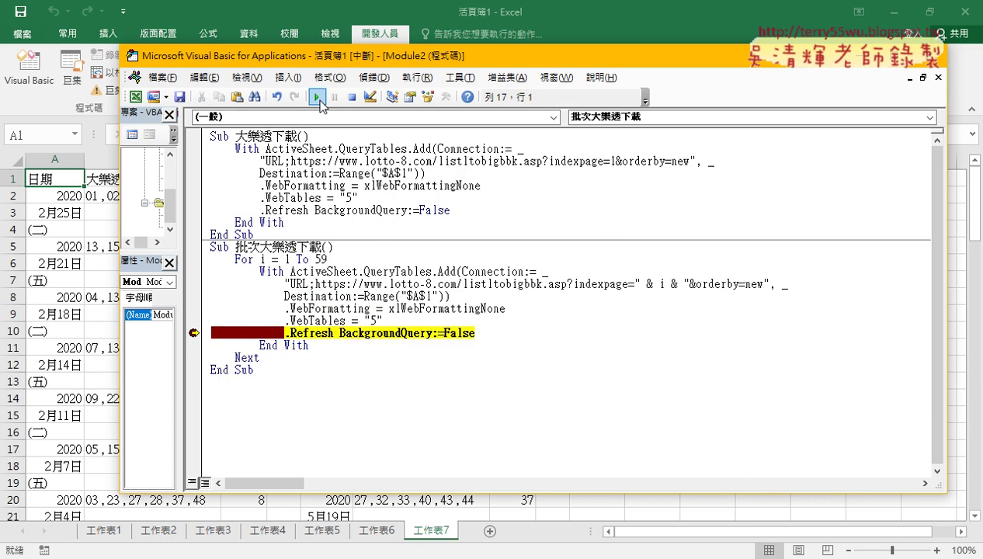
click(317, 97)
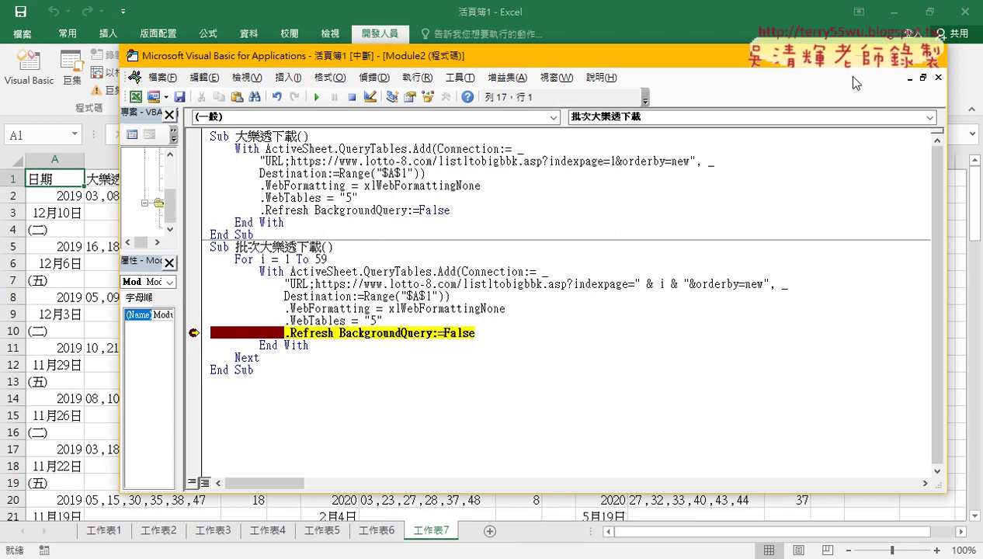
- On 工作表7, mark the three imported tables as pages 3, 2, 1 across columns A–L
click(869, 56)
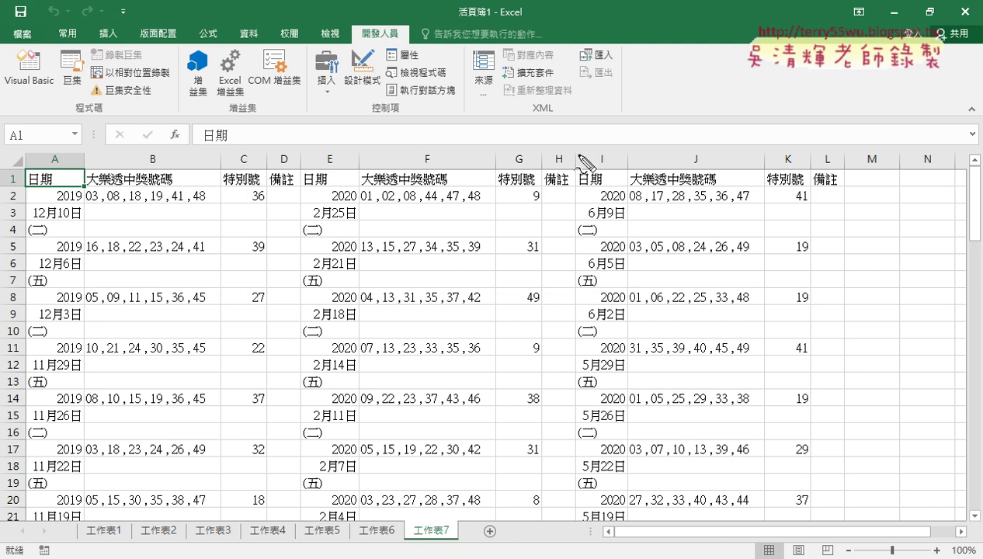
drag(579, 154, 575, 260)
drag(699, 111, 700, 147)
drag(304, 163, 305, 248)
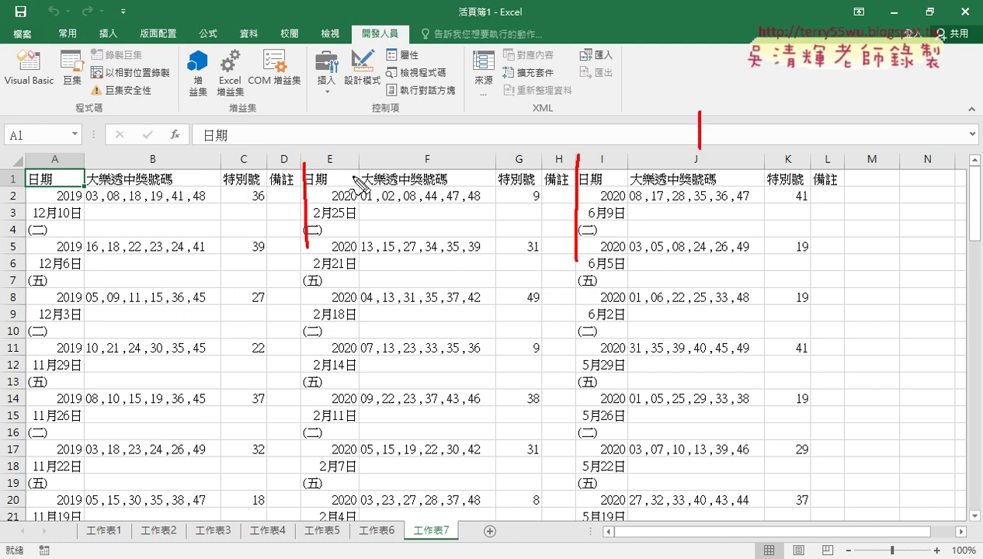
drag(397, 125, 465, 152)
drag(29, 165, 36, 223)
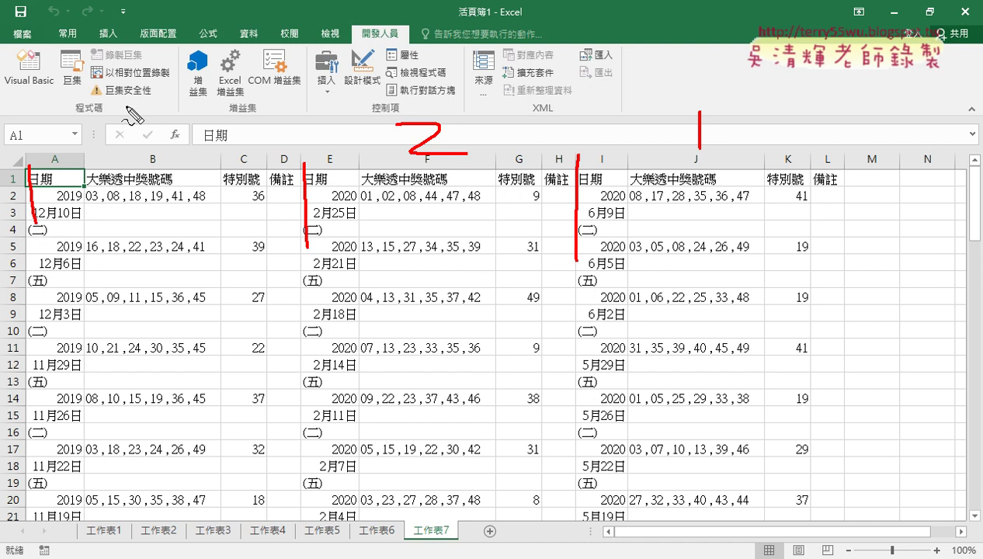
drag(121, 106, 124, 164)
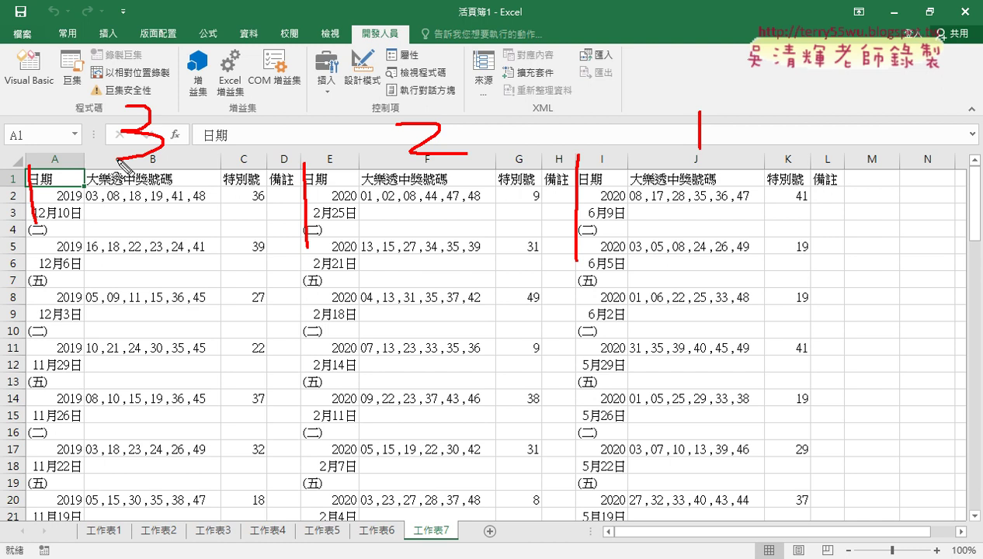
key(Escape)
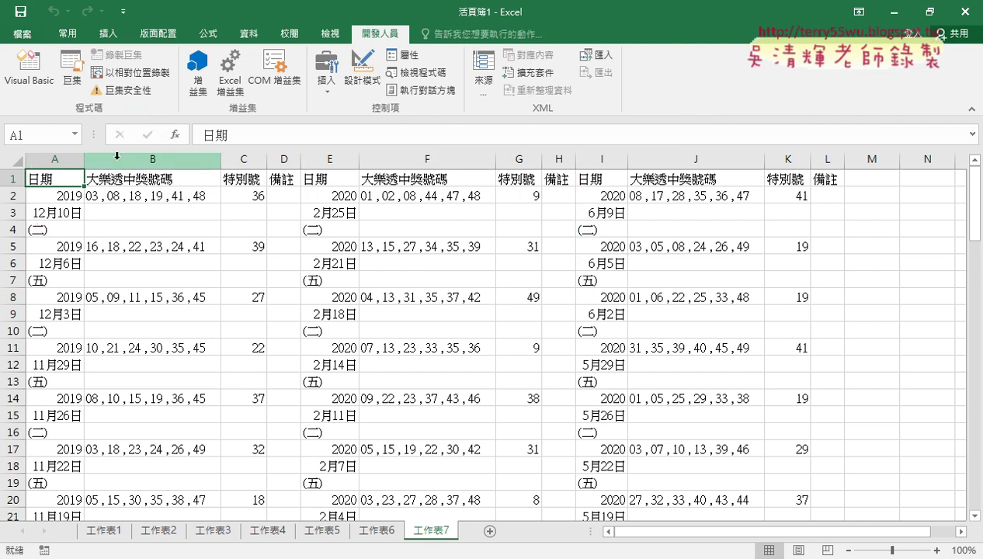
click(29, 68)
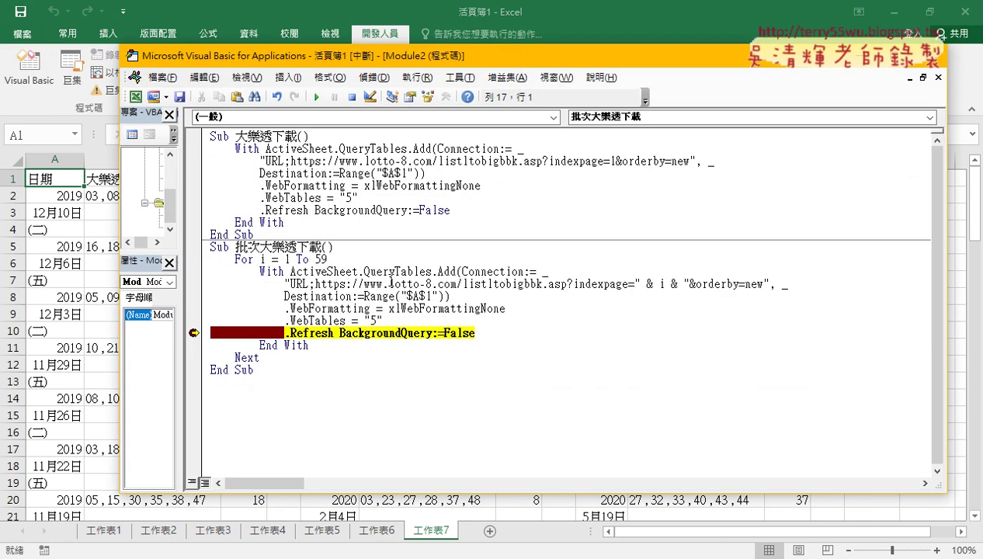
- Stop the paused macro run and add a blank worksheet 工作表8
click(316, 97)
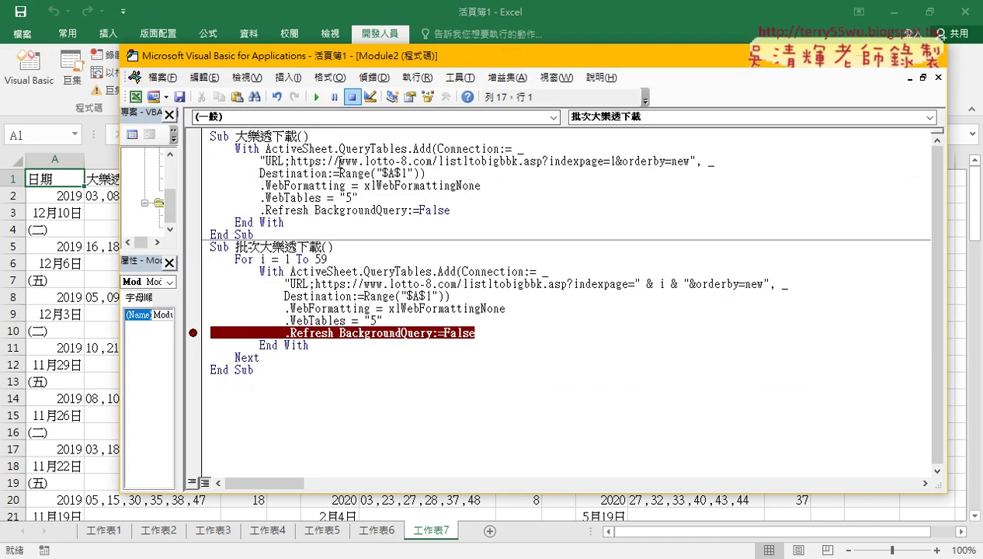
click(495, 534)
click(489, 531)
click(29, 85)
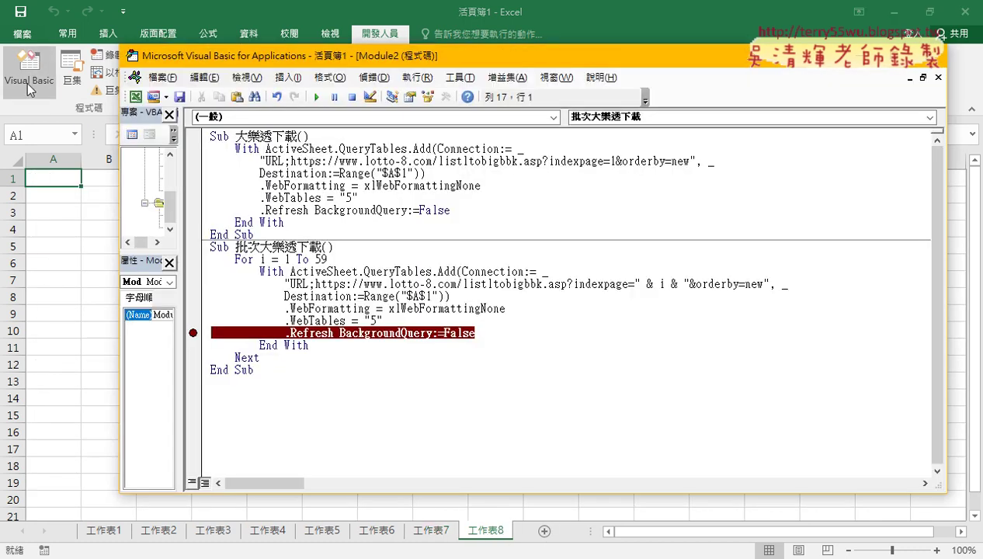
- Remove the breakpoint on the Refresh line and select the destination range expression
click(194, 332)
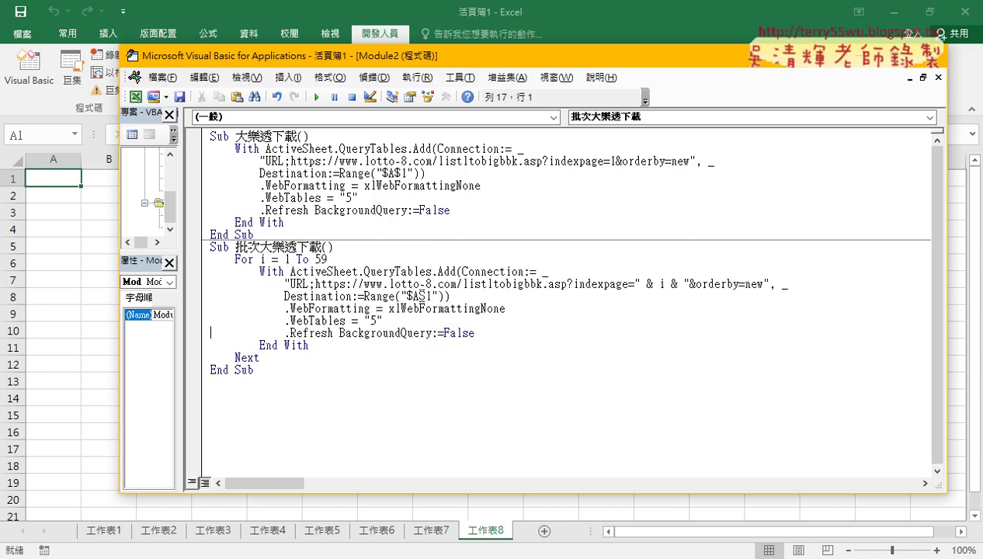
drag(424, 295, 431, 295)
drag(363, 296, 445, 296)
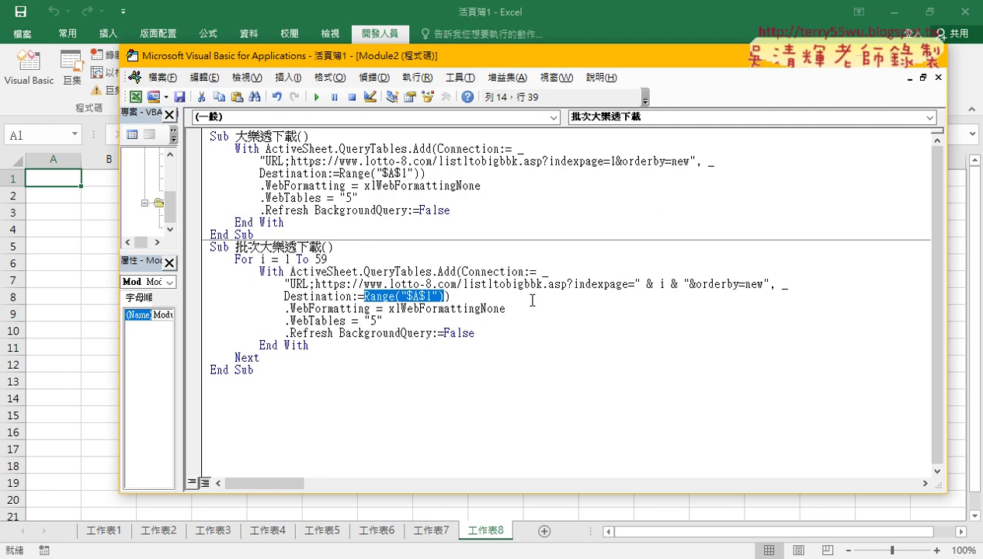
- In the 02_大樂特歷史資料下載 notes, highlight the If block setting destination row r in 批次大樂透下載
key(alt+Tab)
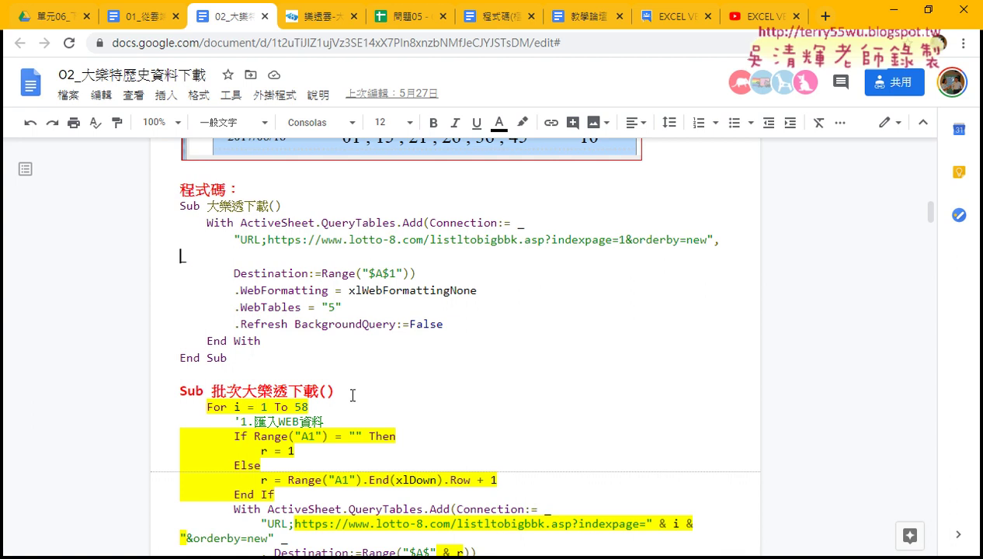
drag(236, 363, 157, 206)
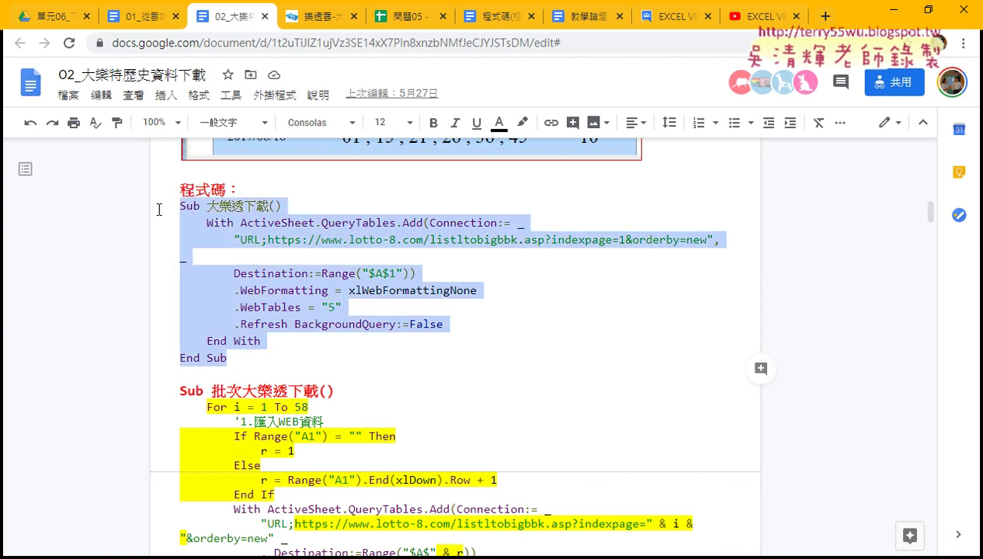
scroll(295, 373, down, 2)
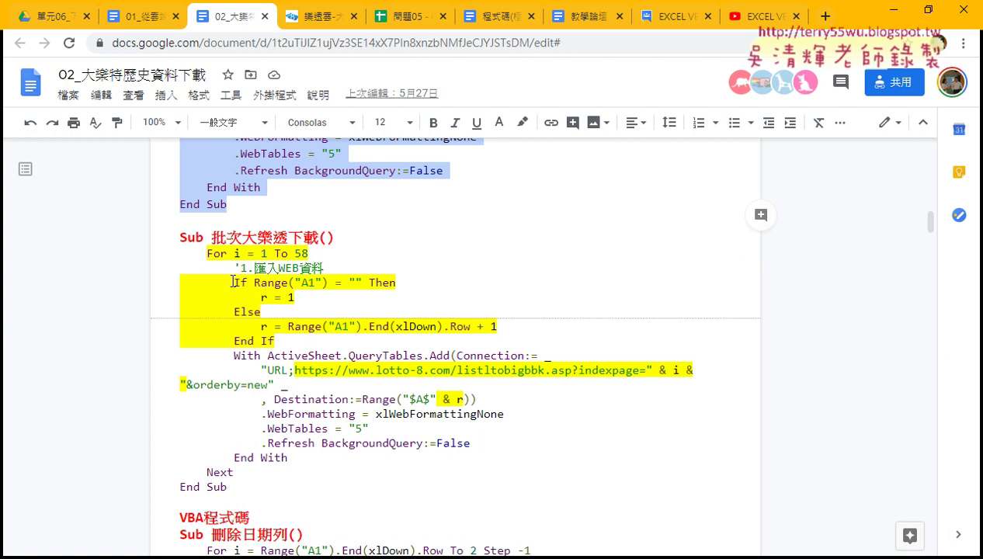
drag(288, 340, 179, 283)
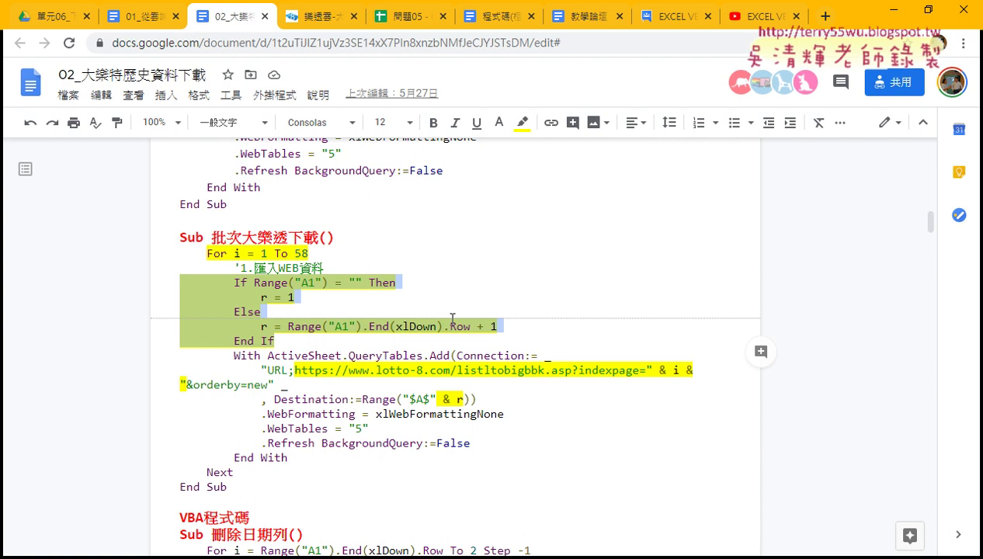
scroll(453, 319, down, 1)
scroll(452, 319, up, 1)
scroll(452, 319, up, 1)
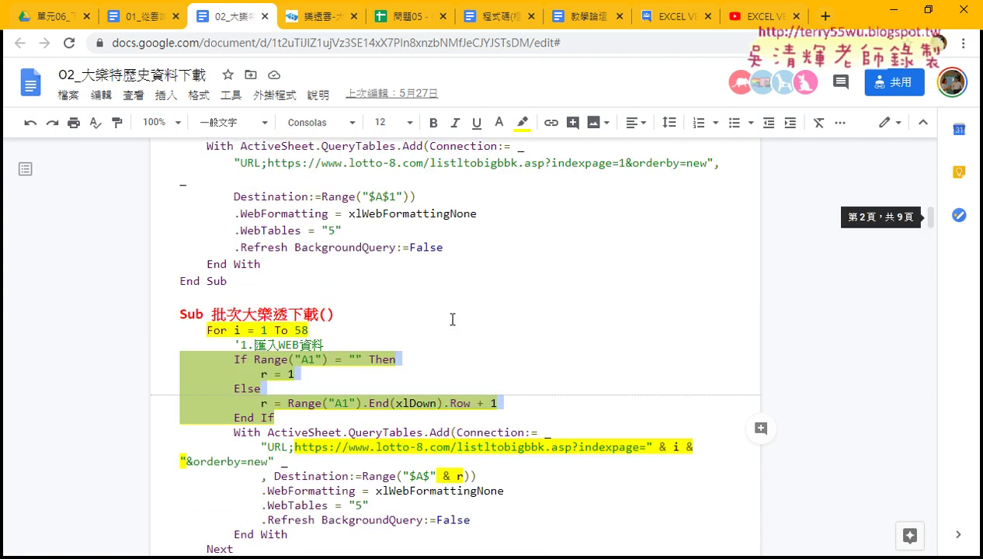